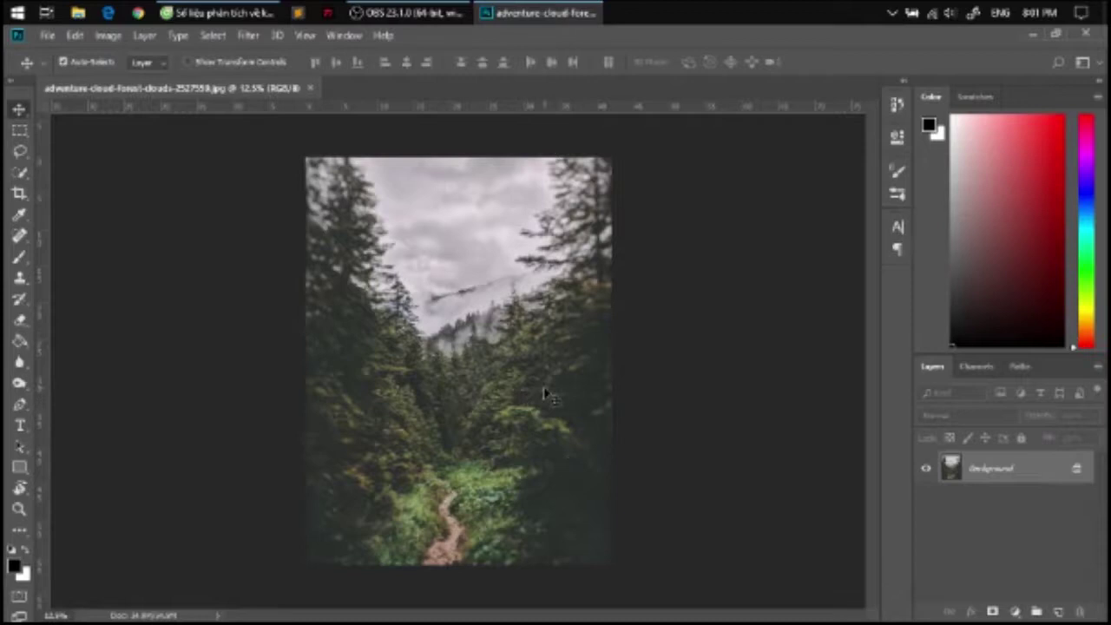
Type 'LOST IN THE FOREST' at the photo centre with LOST on its own line, then select all the text
key("ctrl+minus")
left_click(19, 427)
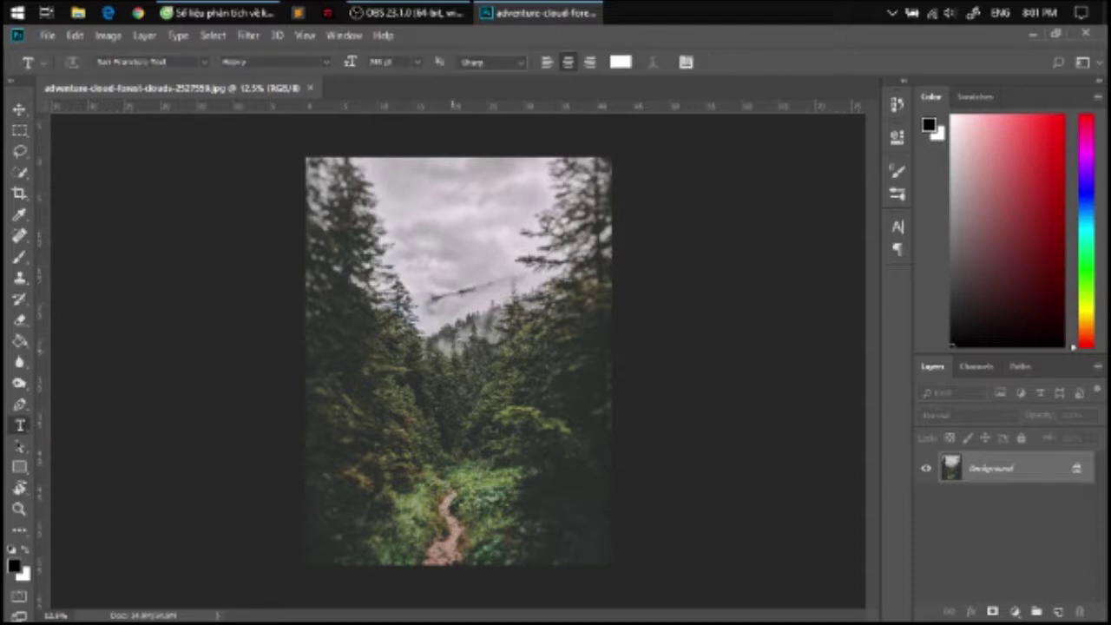
left_click(430, 384)
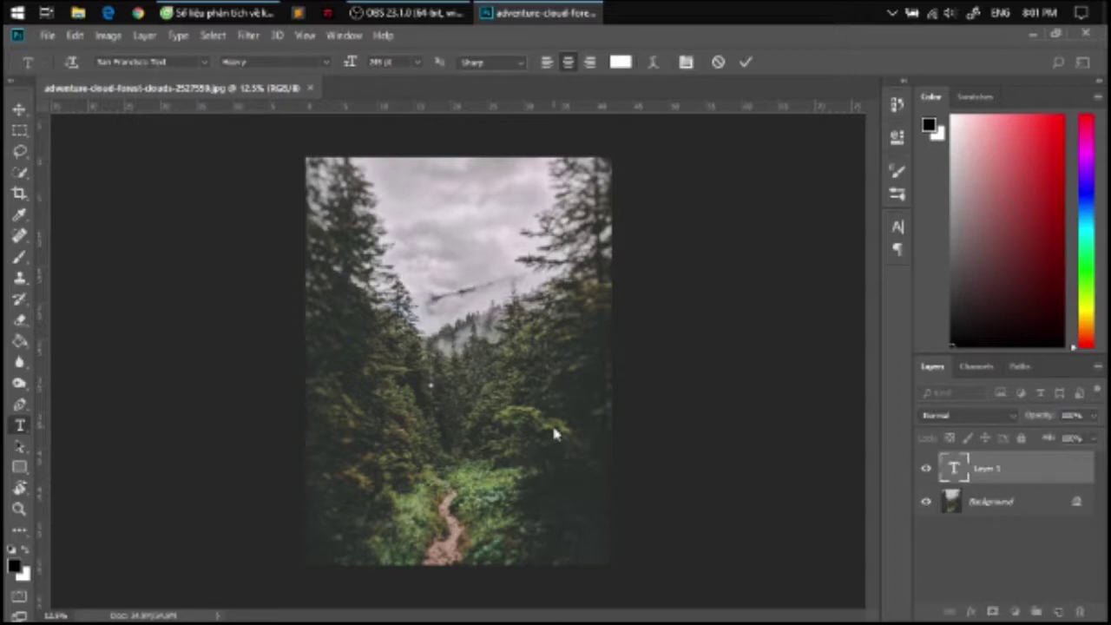
type("LOS")
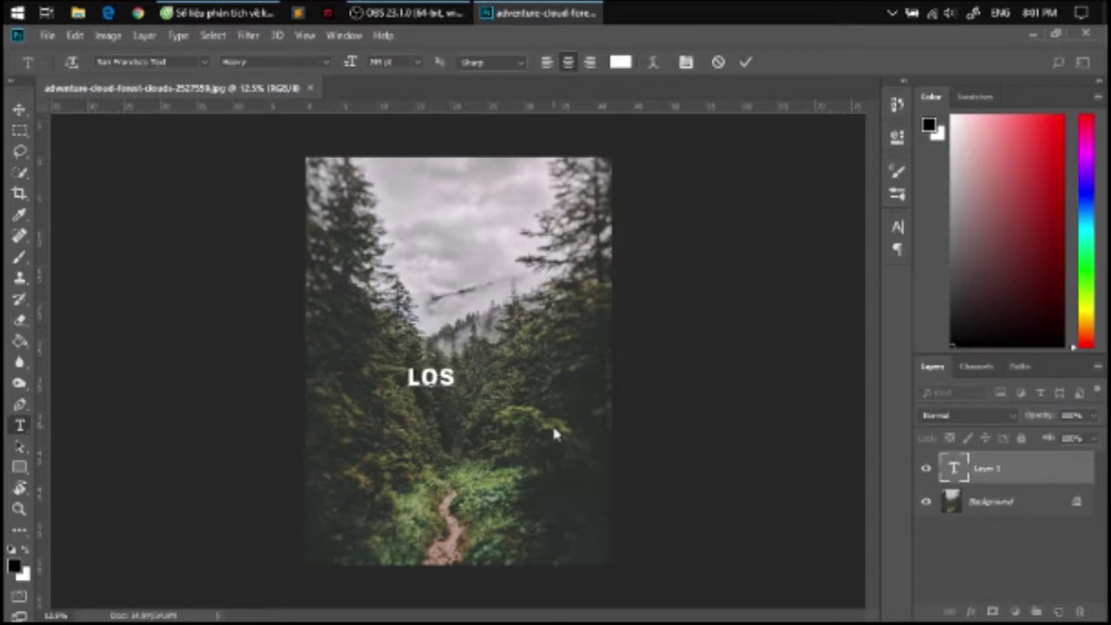
type("T IN THE FOREST")
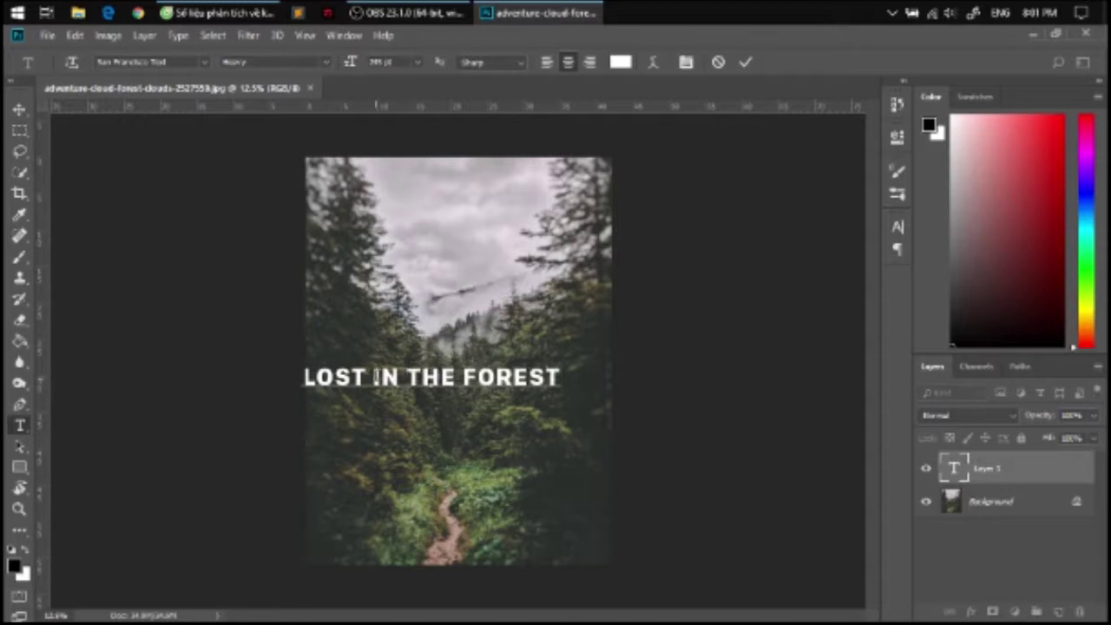
key("BackSpace")
key("Return")
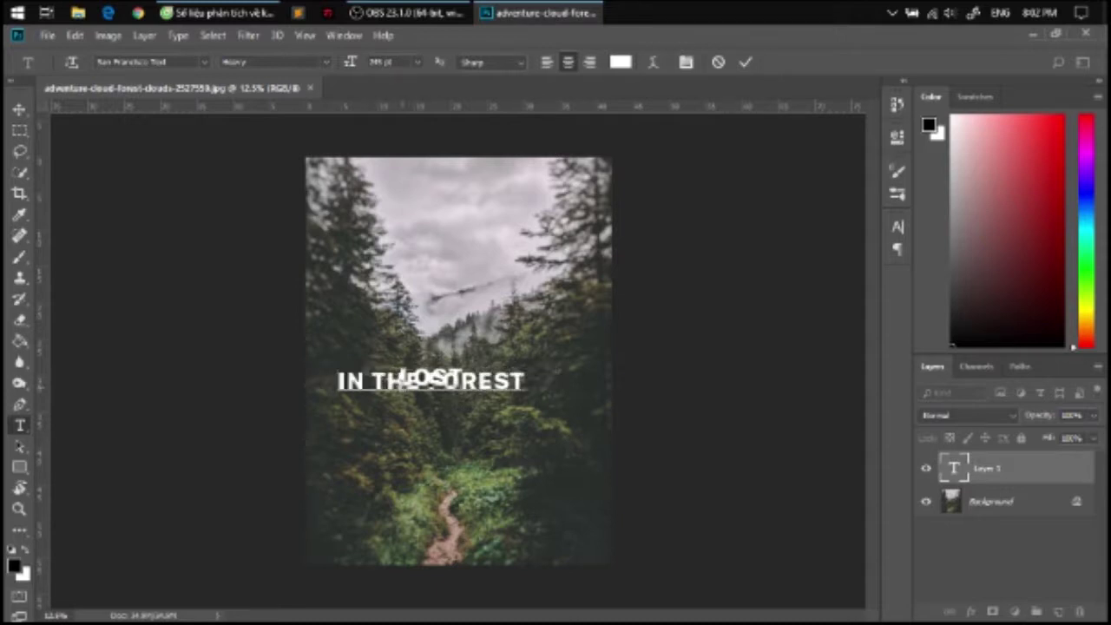
key("Delete")
key("Delete")
key("Delete")
key("ctrl+a")
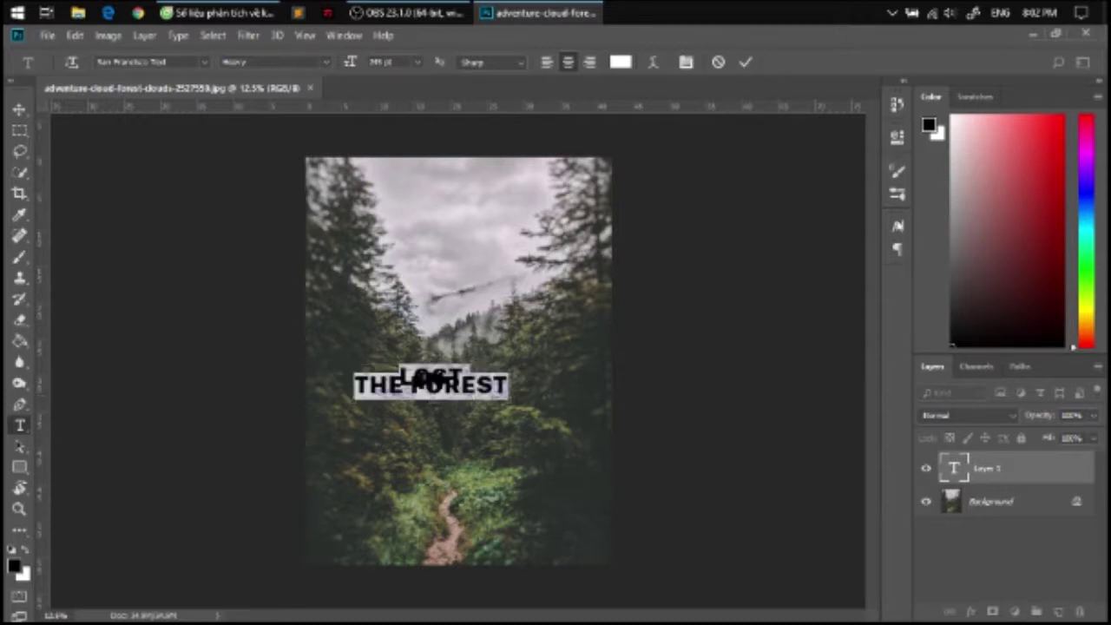
Raise the title's leading to 220 pt so its lines spread apart
left_click(897, 170)
left_click(898, 136)
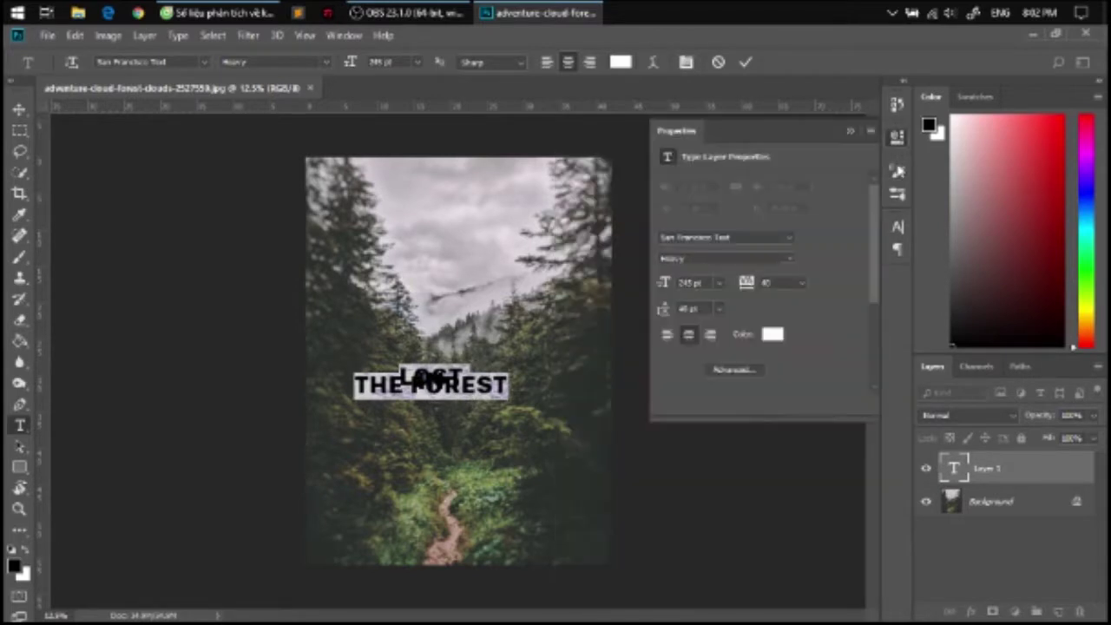
left_click(898, 193)
left_click(898, 225)
left_click_drag(806, 276, 951, 286)
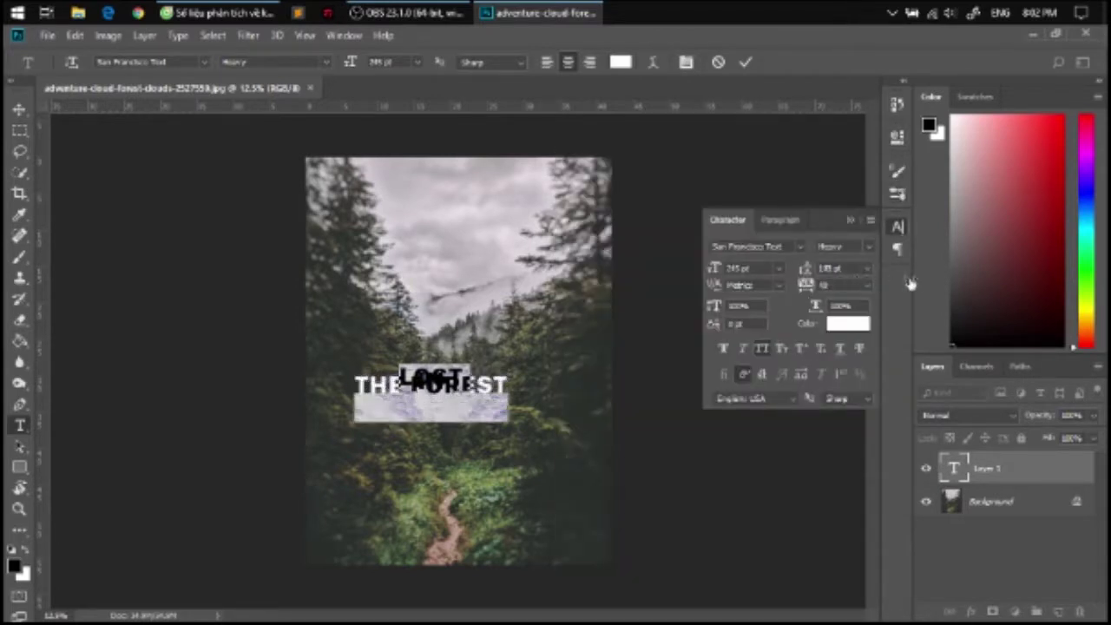
left_click_drag(951, 286, 954, 283)
Put FOREST on its own line and move the title block to the horizontal centre
left_click(415, 426)
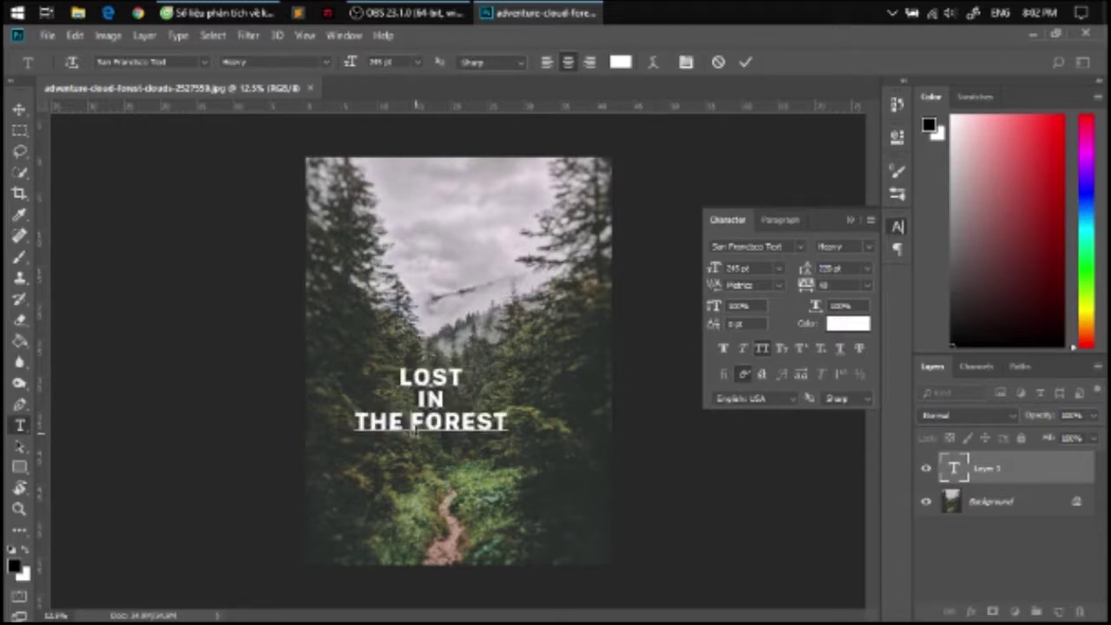
key("Return")
left_click(19, 110)
left_click_drag(431, 391, 457, 353)
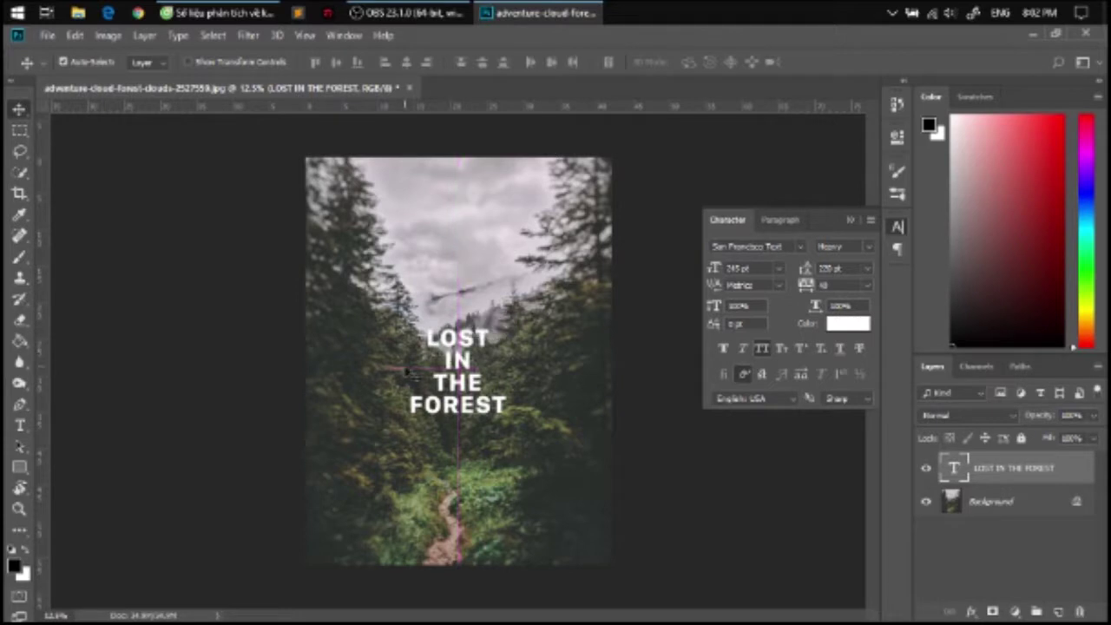
left_click(19, 467)
Draw a black rectangle over the title and clip it to the text layer
mouse_move(393, 317)
left_mouse_down()
mouse_move(535, 427)
mouse_move(533, 378)
left_mouse_up()
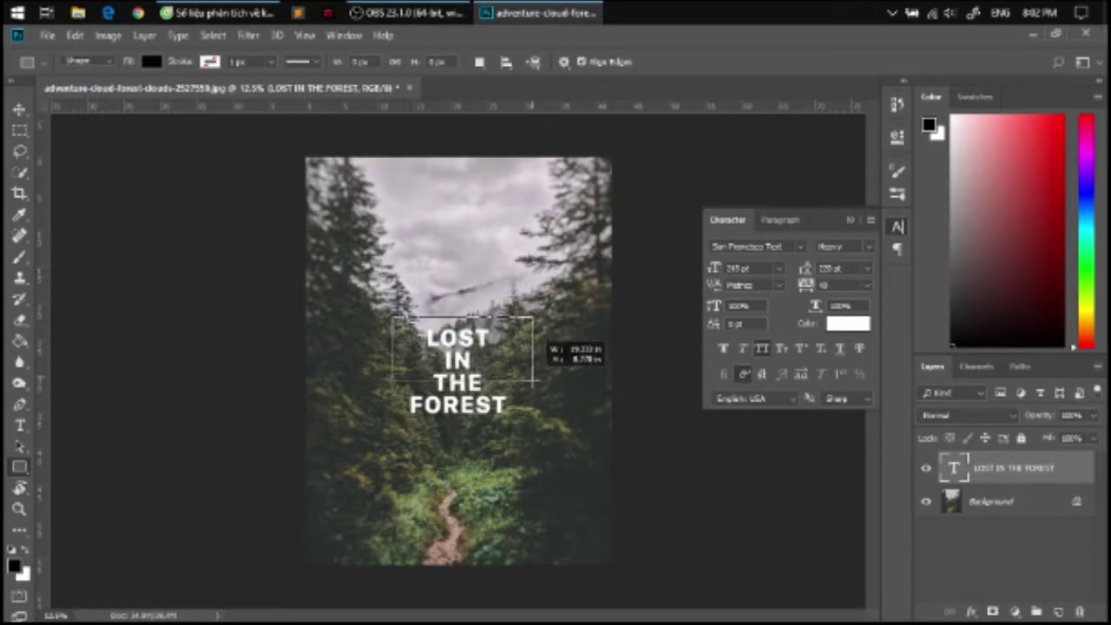
left_click_drag(533, 378, 518, 432)
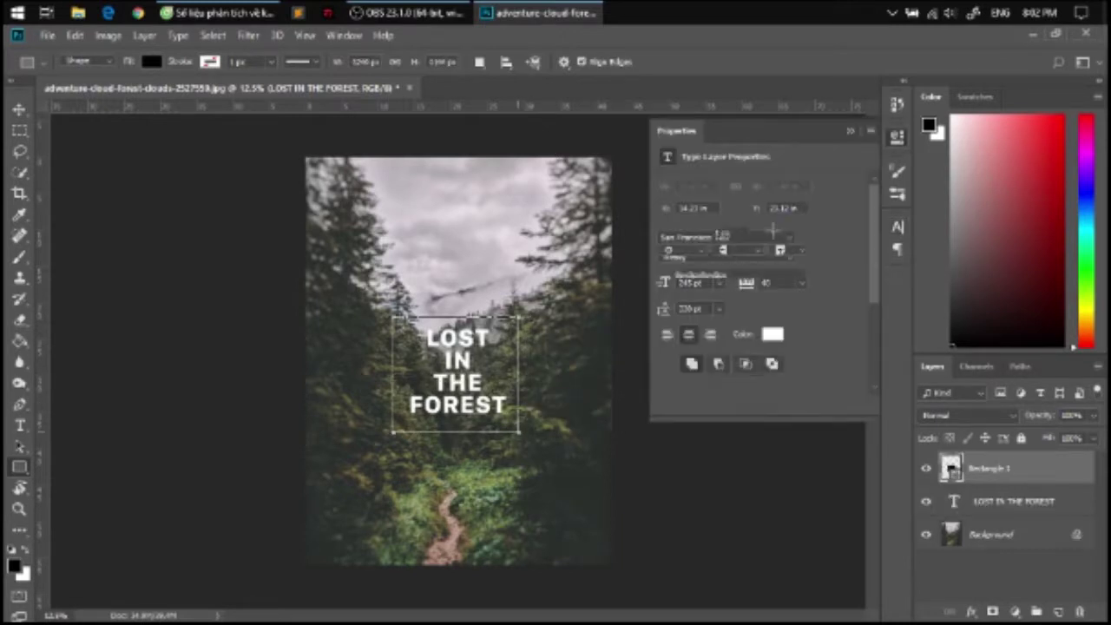
left_click(847, 133)
left_click(1016, 485, "alt")
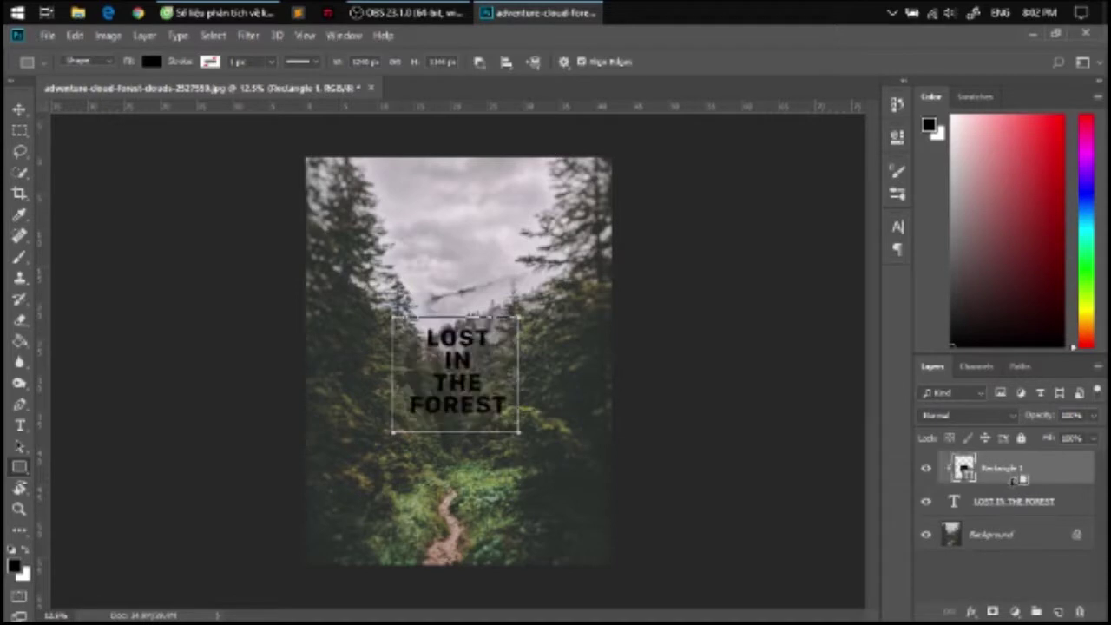
Move the clipped rectangle down so only THE FOREST turns black
key("v")
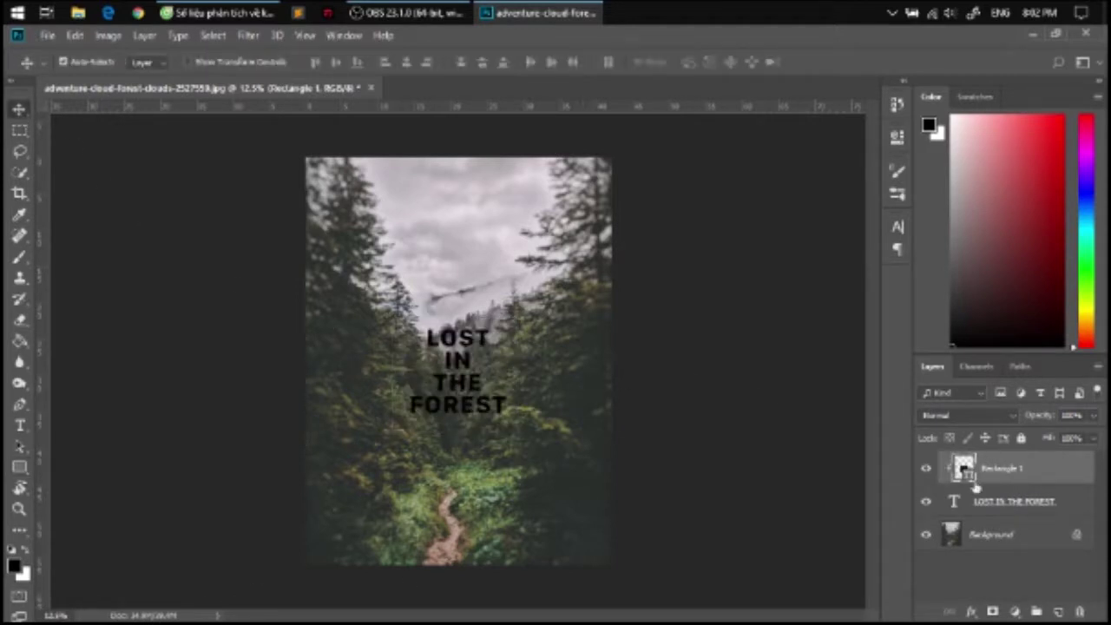
key("ctrl+t")
left_click_drag(486, 422, 486, 467)
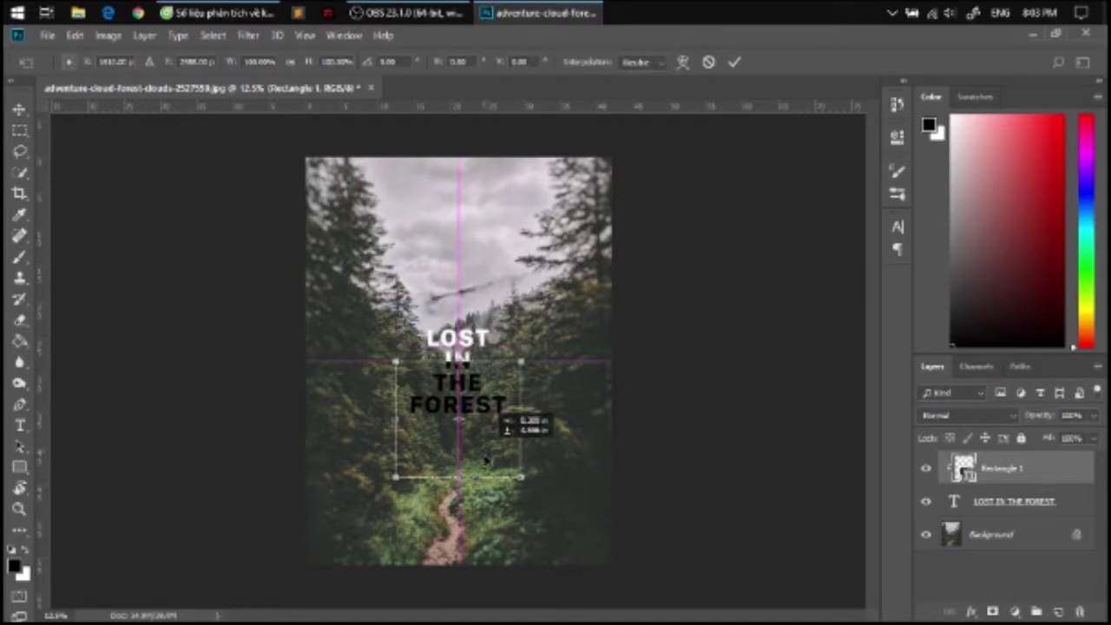
left_click(19, 110)
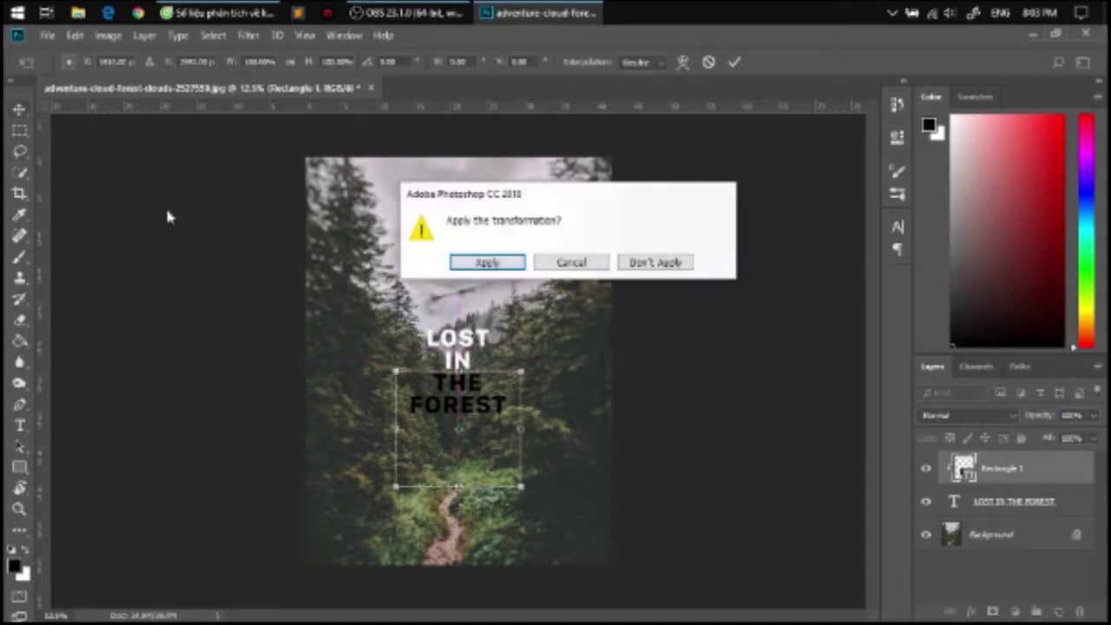
left_click(488, 260)
scroll(496, 297, "up", 1)
scroll(497, 297, "up", 1)
scroll(533, 402, "down", 1)
scroll(533, 402, "down", 1)
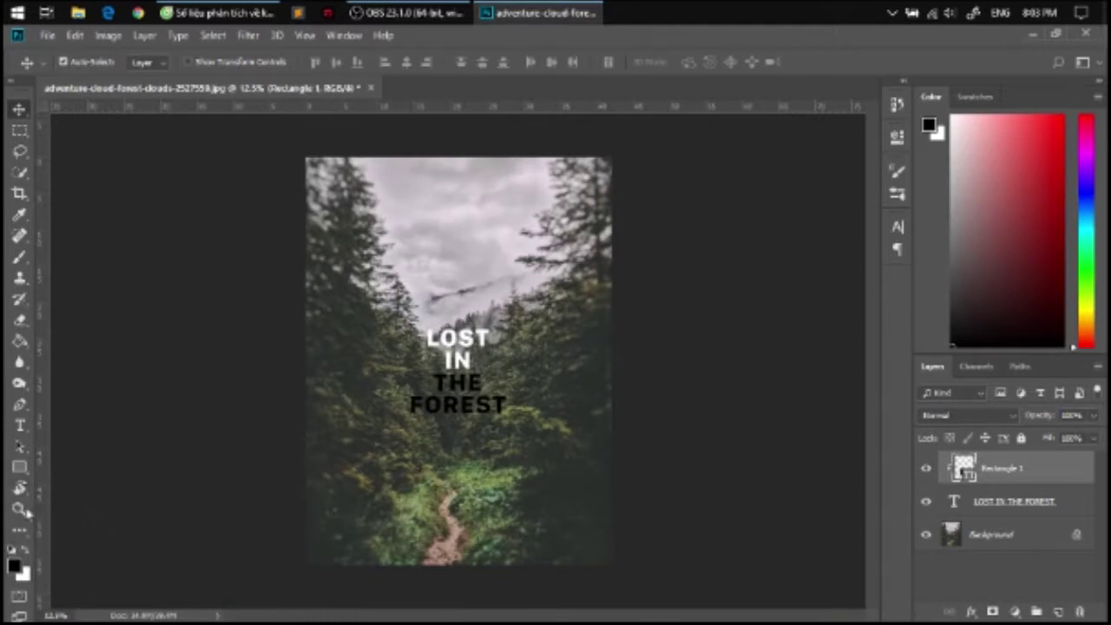
left_click(18, 470)
Duplicate the rectangle, release the copy from the clipping mask, and move it over LOST IN
key("v")
key("ctrl+j")
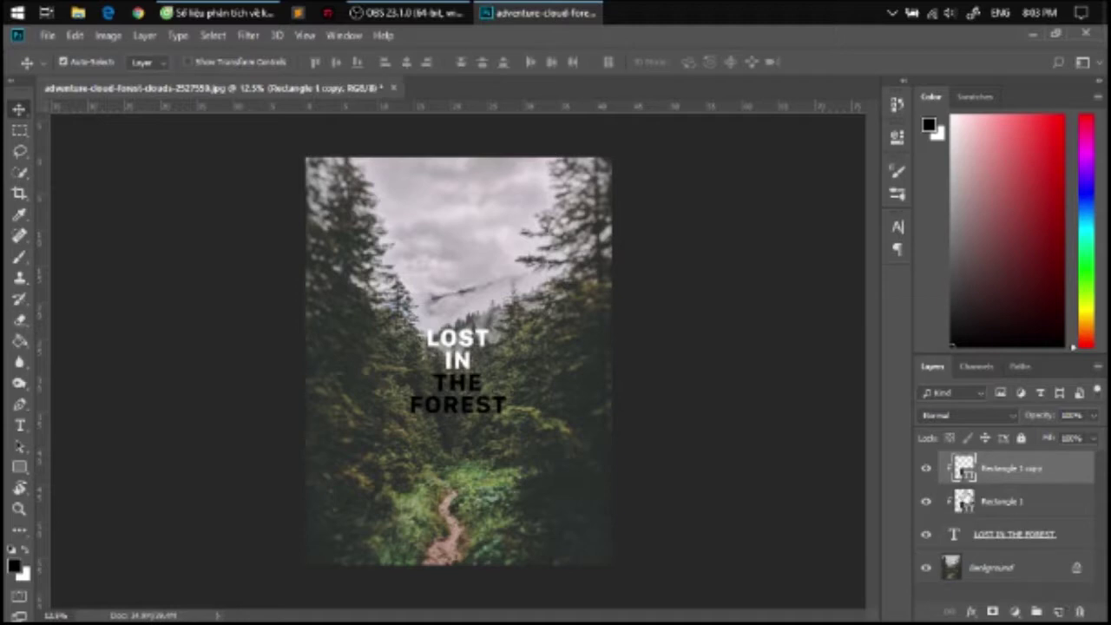
left_click(964, 484, "alt")
left_click_drag(461, 436, 461, 314)
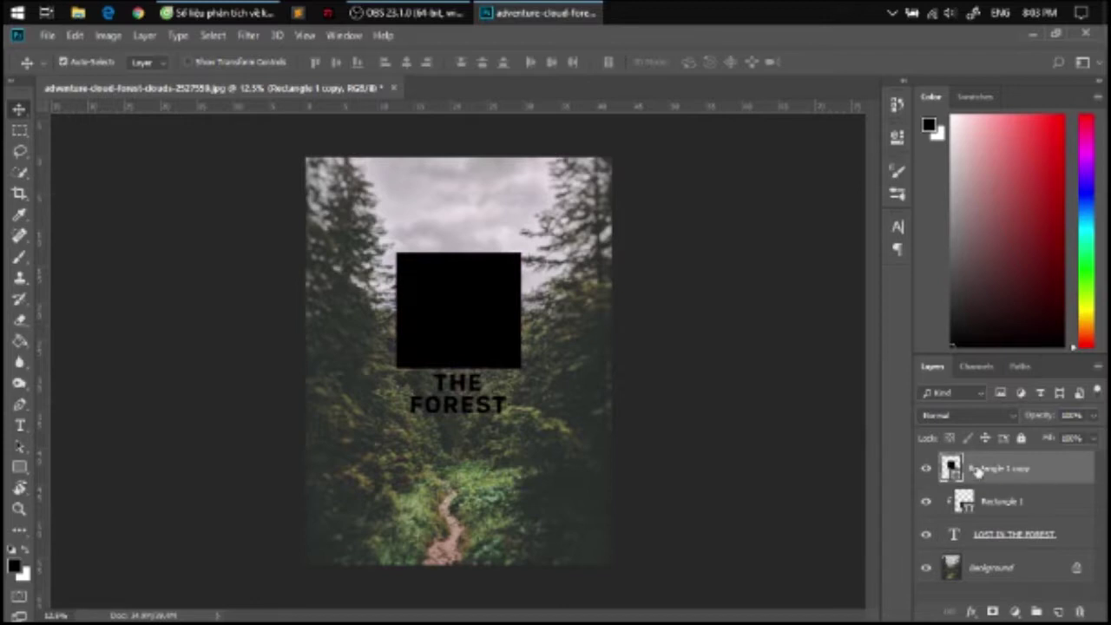
Try a white #ffffff fill on the square, then undo back to black
double_click(951, 469)
type("ffffff")
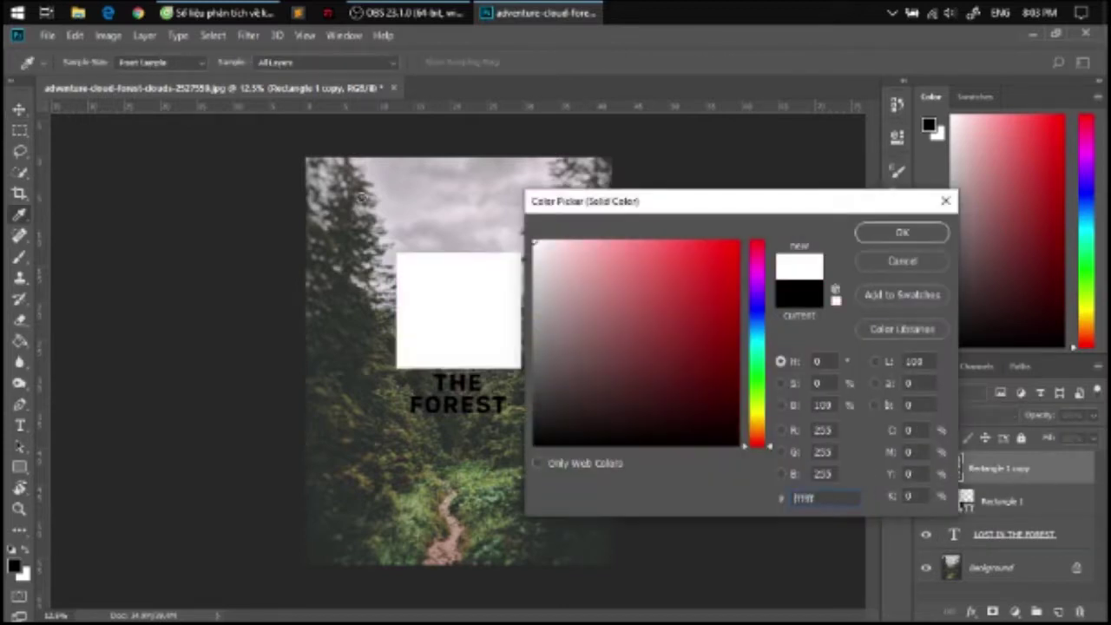
key("Return")
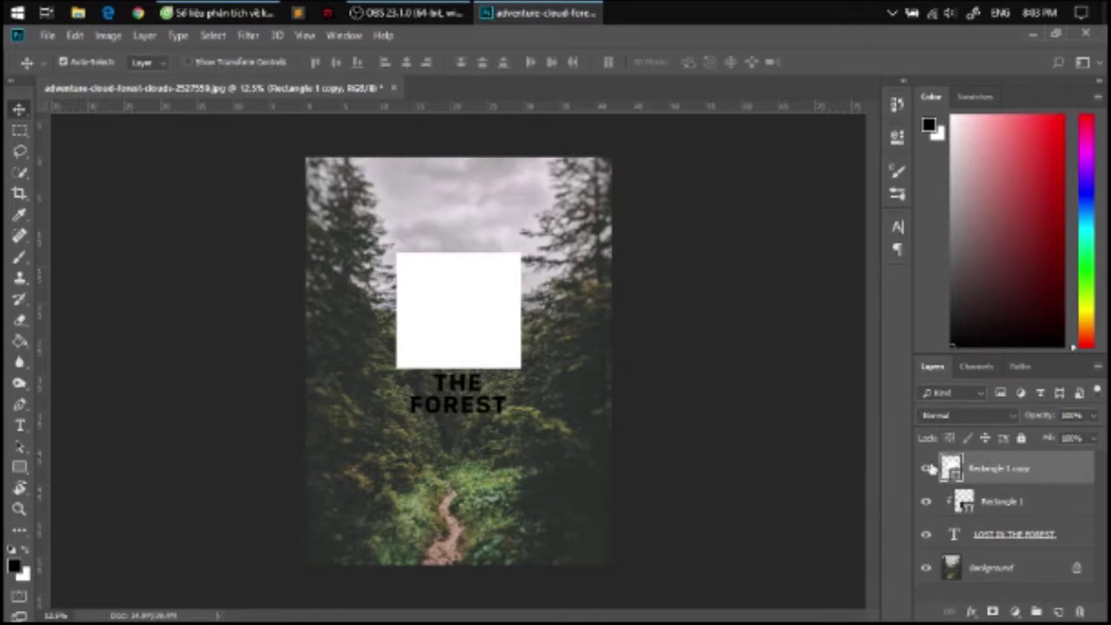
key("ctrl+z")
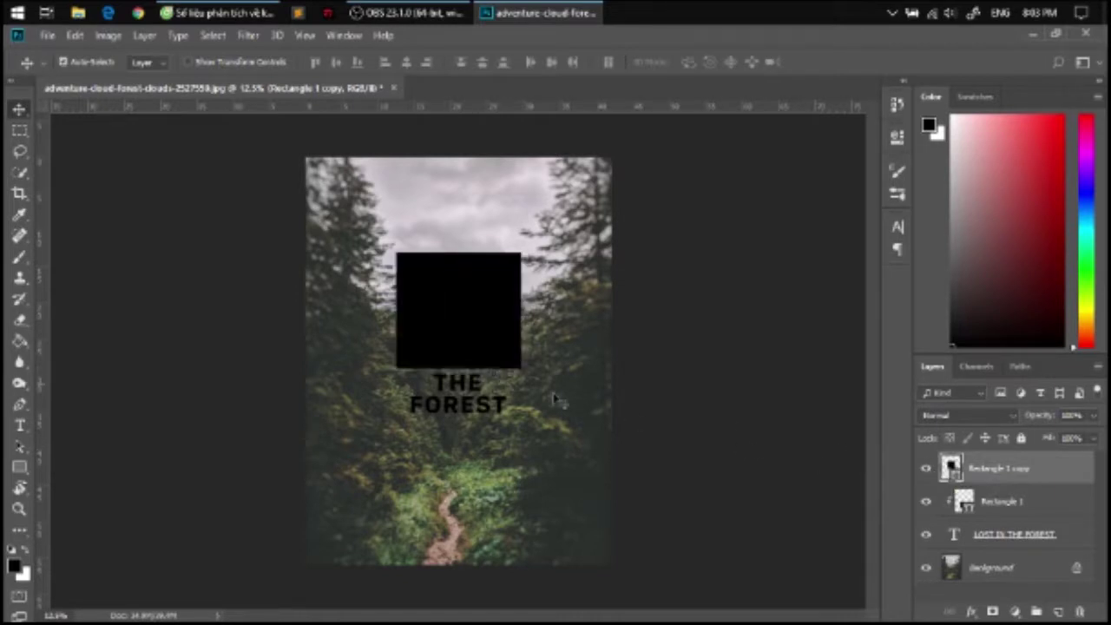
Move the black square's layer beneath the title text and nudge it down slightly
left_click_drag(999, 469, 998, 542)
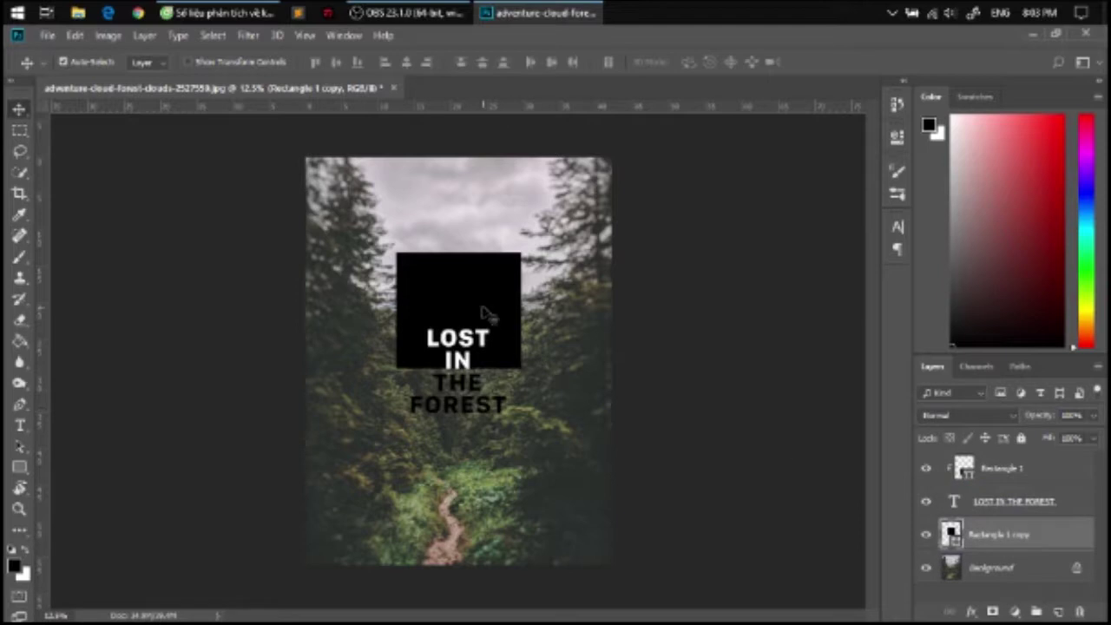
key("shift+Down")
key("shift+Down")
key("shift+Down")
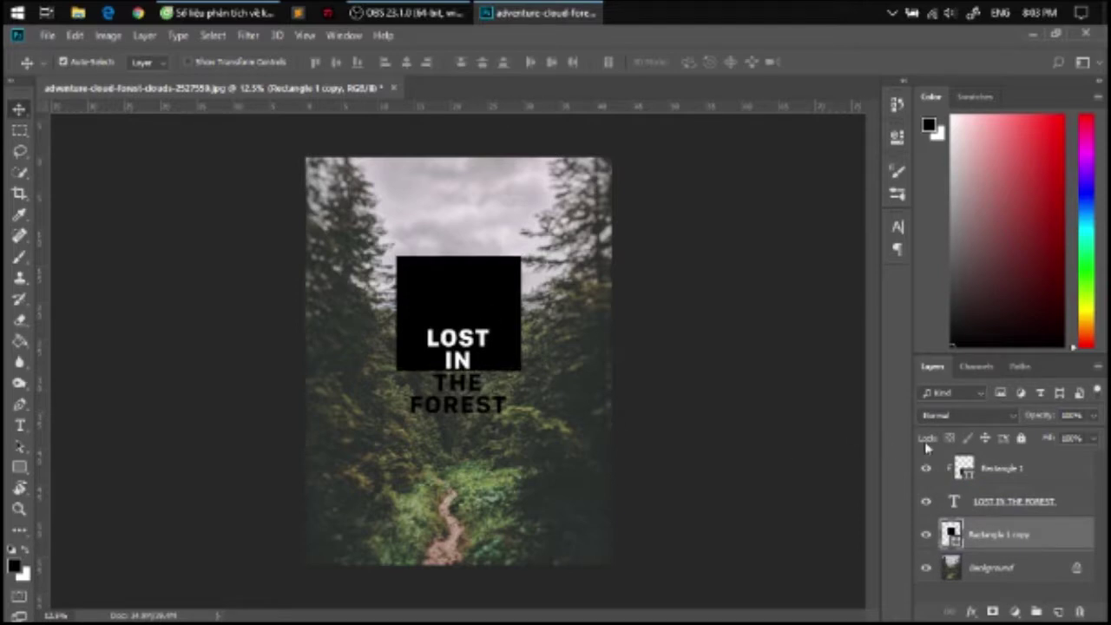
left_click(965, 470)
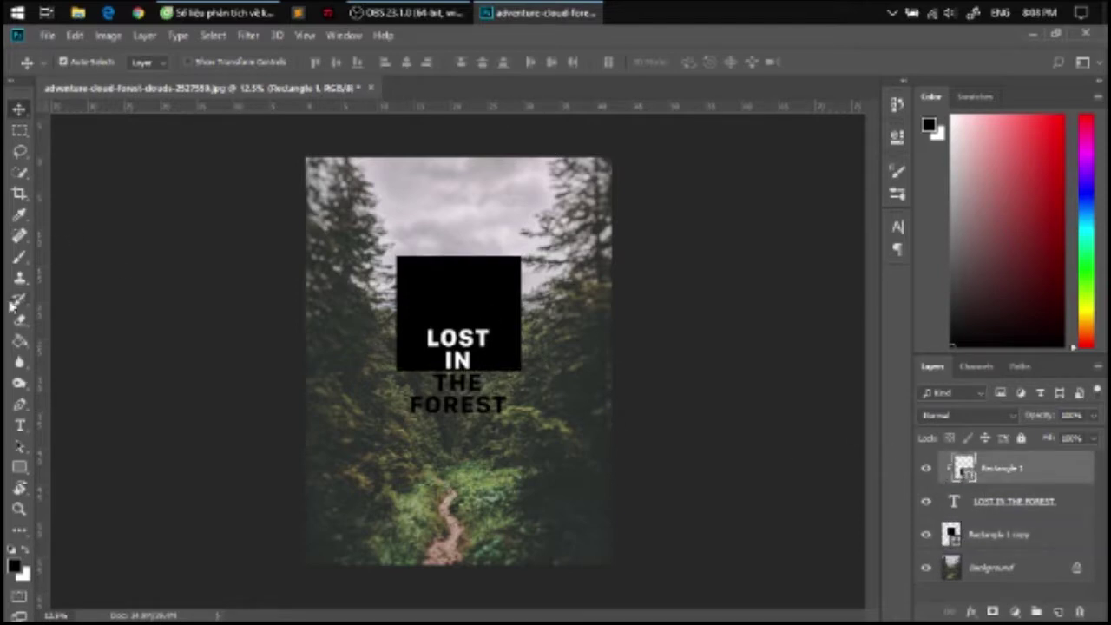
left_click(955, 533)
Duplicate the black square layer and nudge the title slightly sideways
left_click_drag(1013, 543, 1007, 508)
mouse_move(497, 347)
left_mouse_down()
mouse_move(493, 371)
mouse_move(513, 348)
left_mouse_up()
key("ctrl+t")
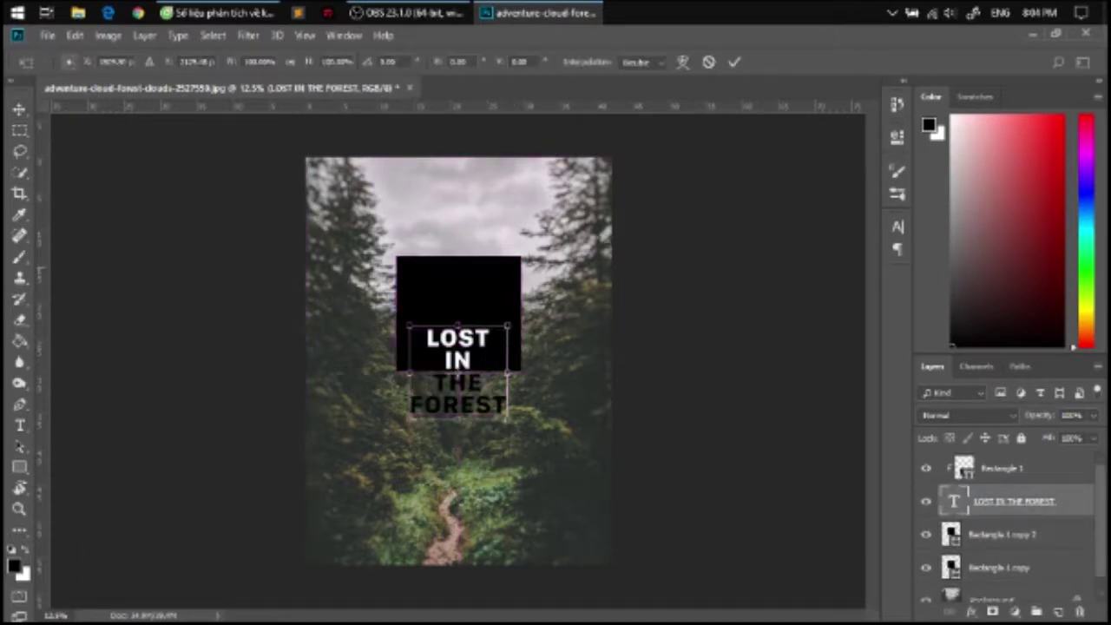
left_click(735, 61)
Move the duplicate square down behind THE FOREST and fill it white #ffffff
left_click(1030, 545)
key("ctrl+t")
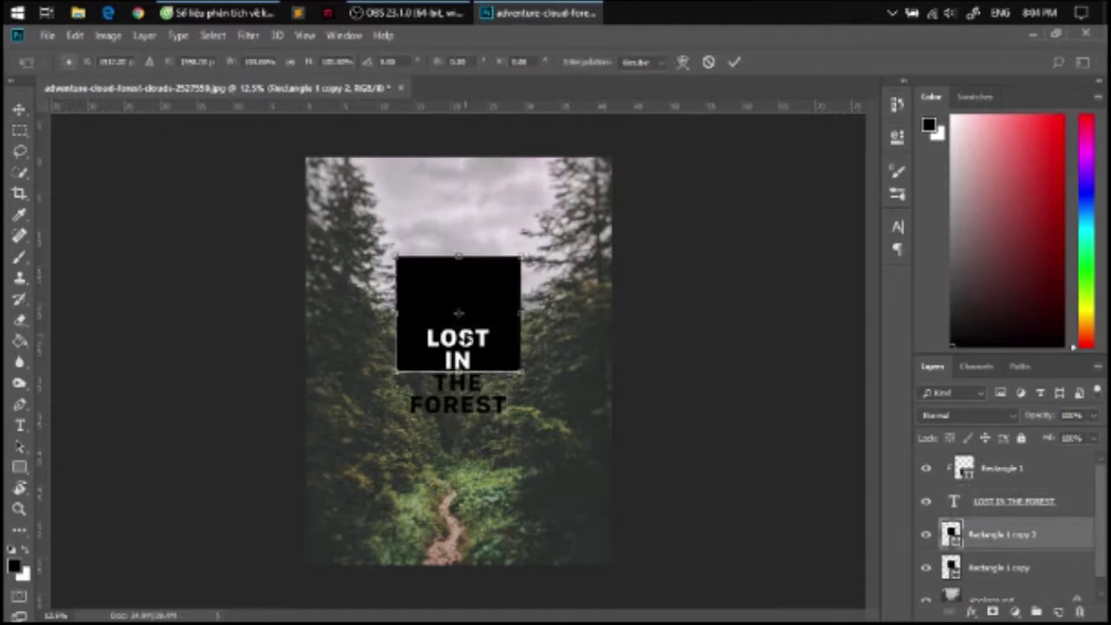
left_click_drag(486, 316, 483, 430)
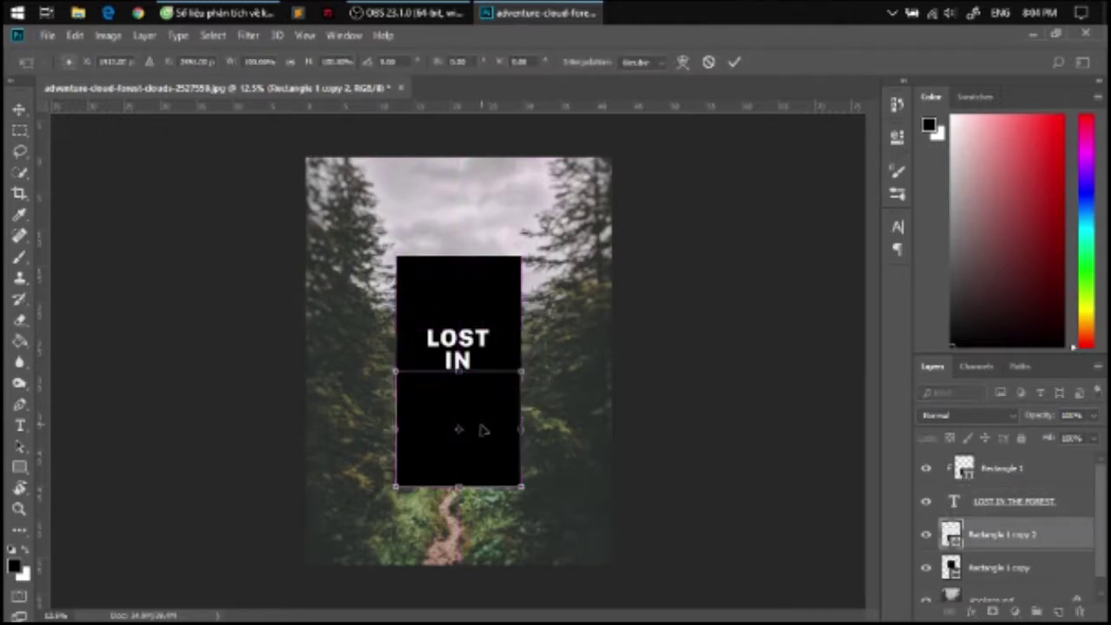
left_click(735, 62)
double_click(952, 533)
type("ffffff")
left_click(873, 242)
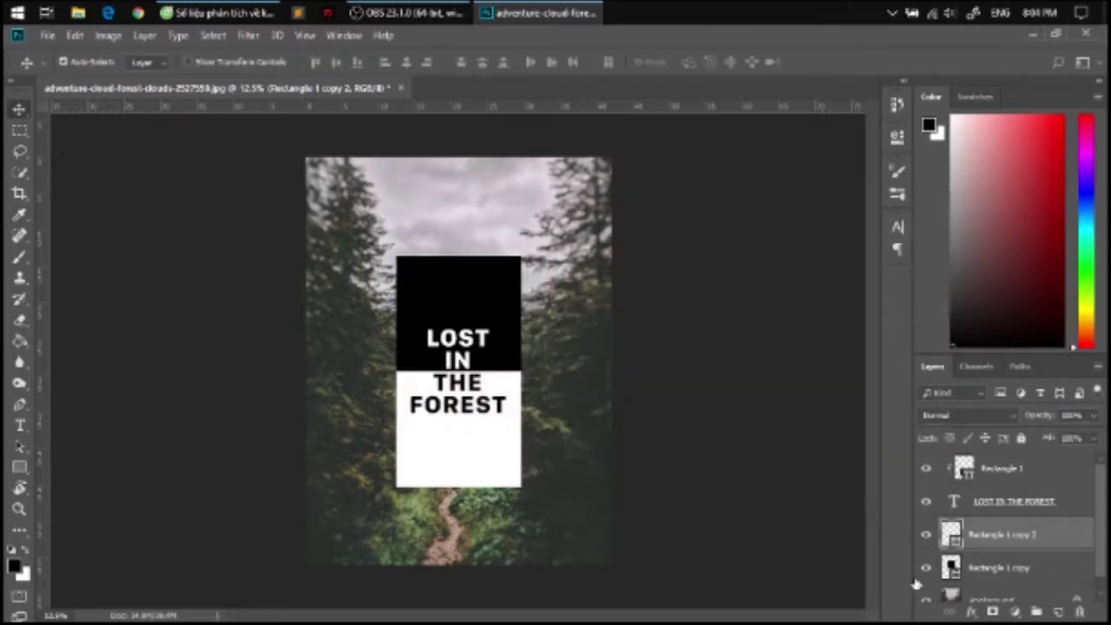
Trim the white box's bottom edge and the black box's top edge to hug their lines
key("ctrl+t")
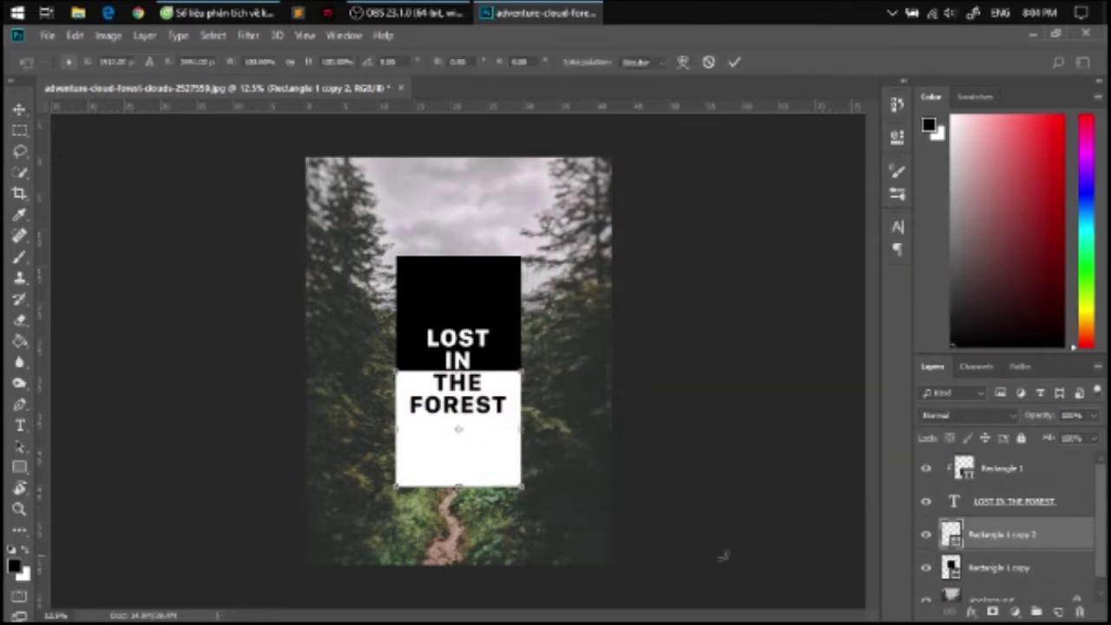
mouse_move(453, 488)
left_mouse_down()
mouse_move(445, 420)
mouse_move(458, 420)
left_mouse_up()
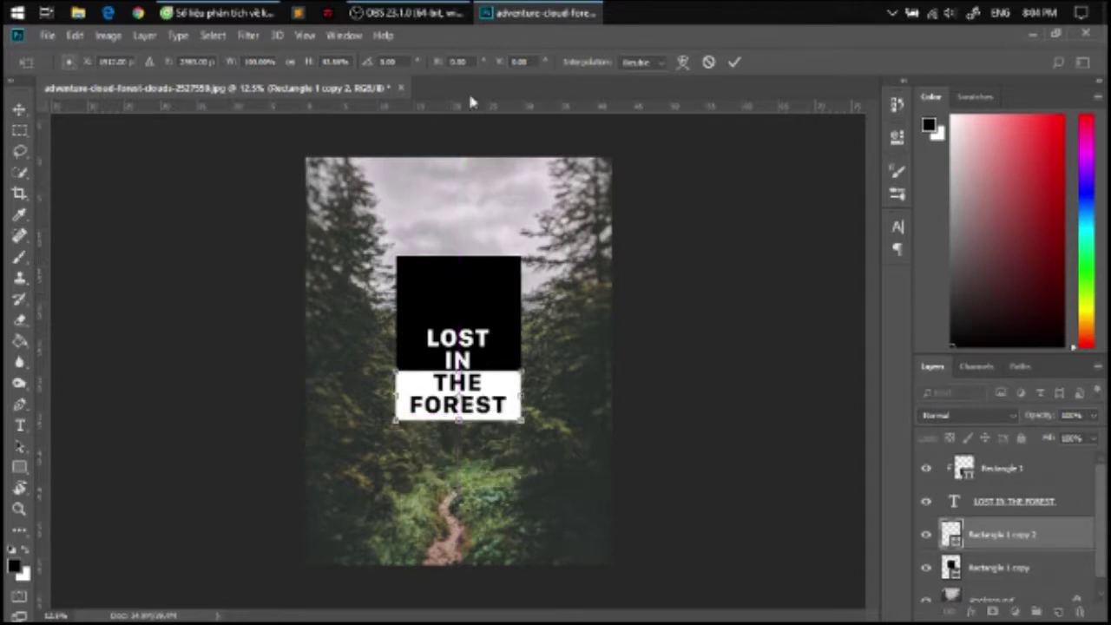
left_click(735, 62)
left_click(999, 568)
key("ctrl+t")
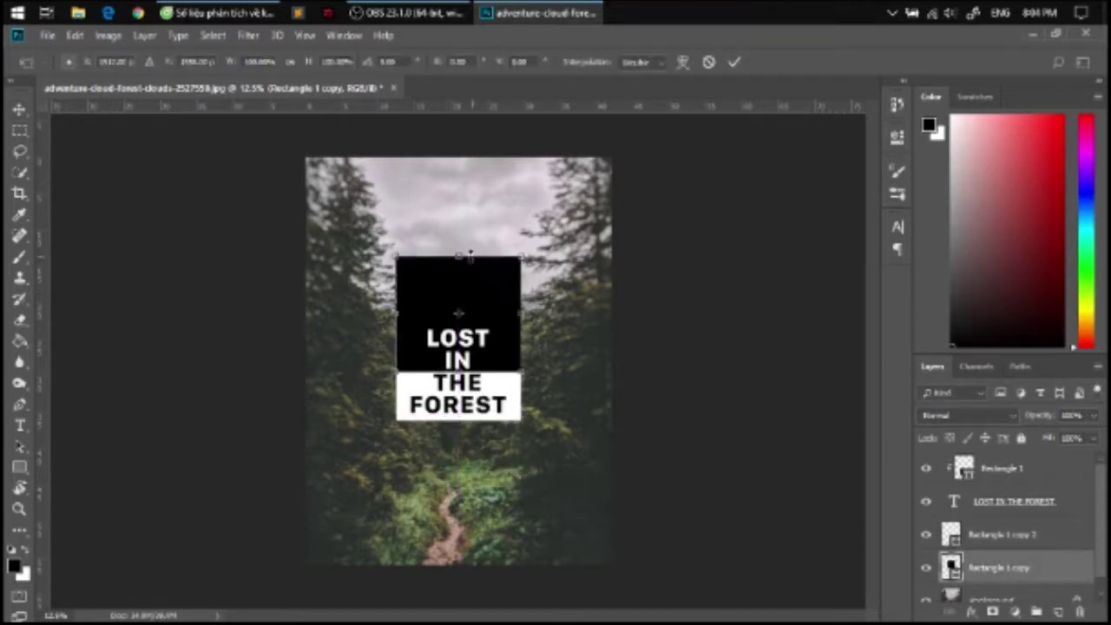
left_click_drag(469, 257, 469, 319)
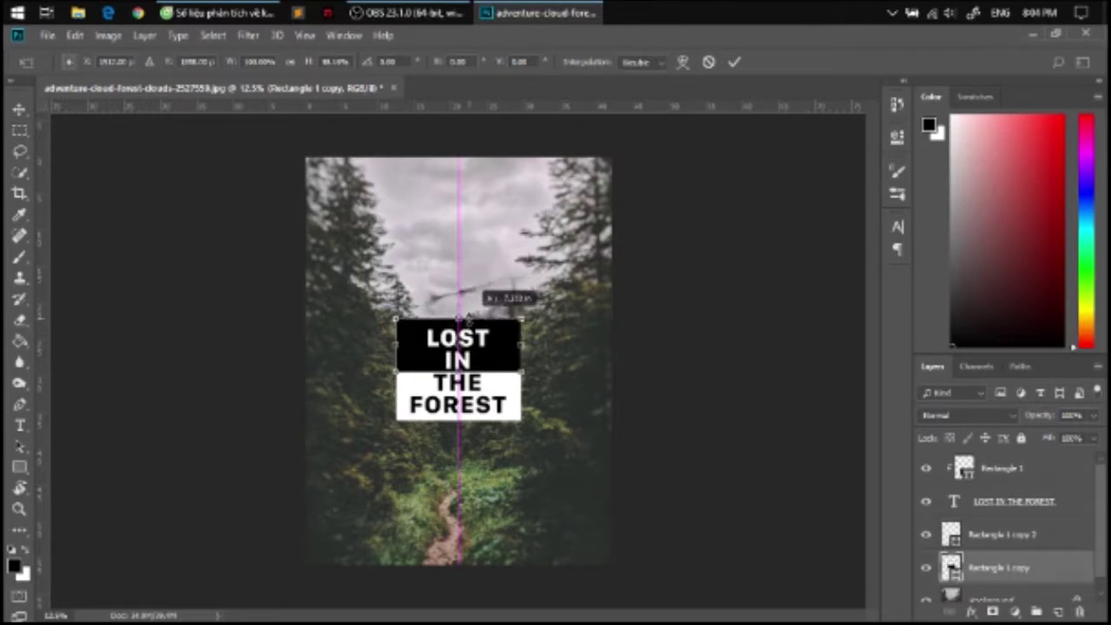
left_click(734, 61)
left_click(1094, 415)
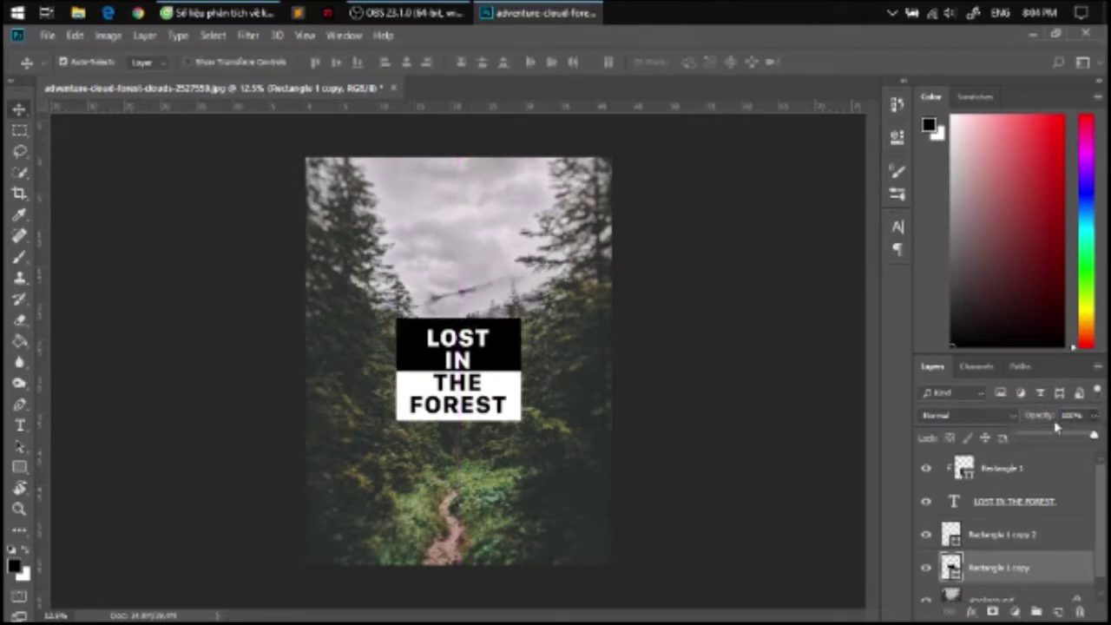
Lower the black box's opacity and set the white box to 30% opacity
left_click_drag(1093, 436, 1050, 437)
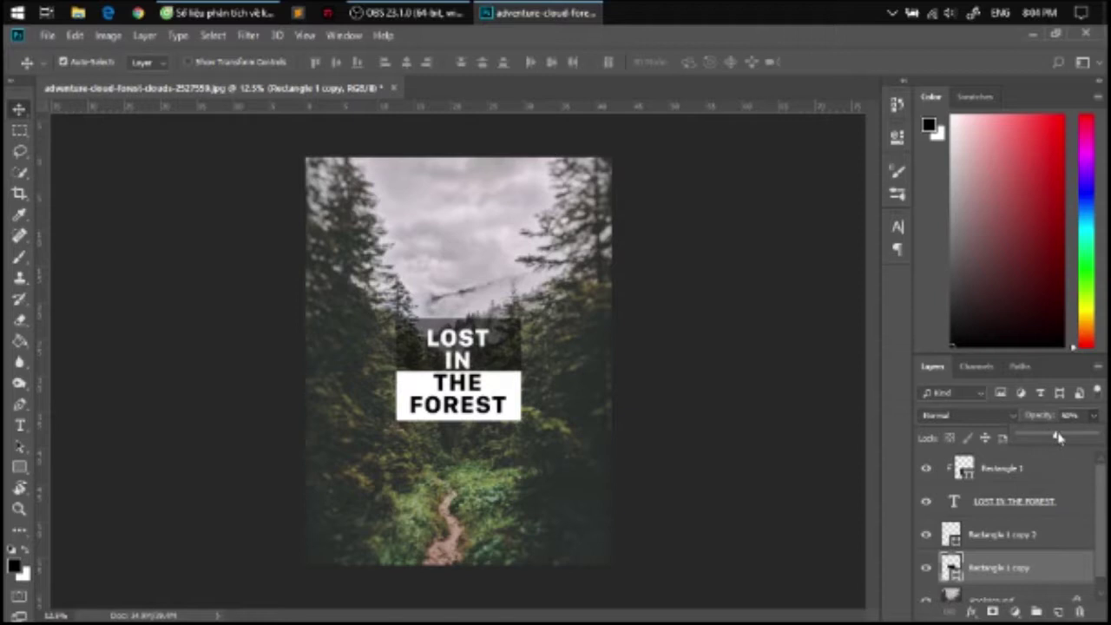
left_click(1007, 535)
left_click(1094, 416)
left_click_drag(1057, 436, 1046, 438)
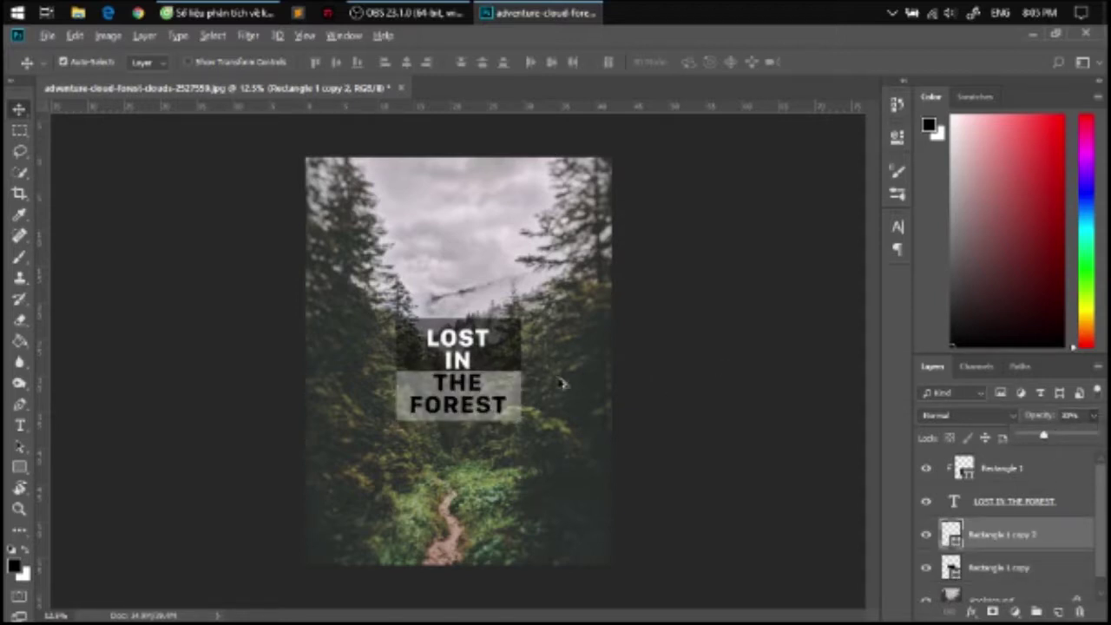
key("ctrl+plus")
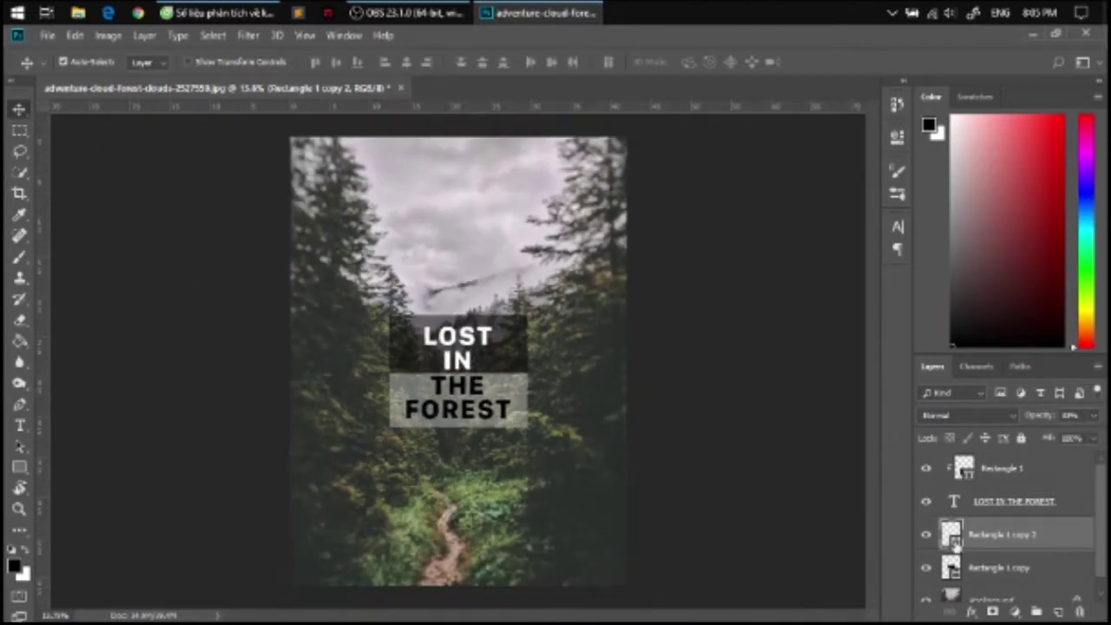
double_click(954, 501)
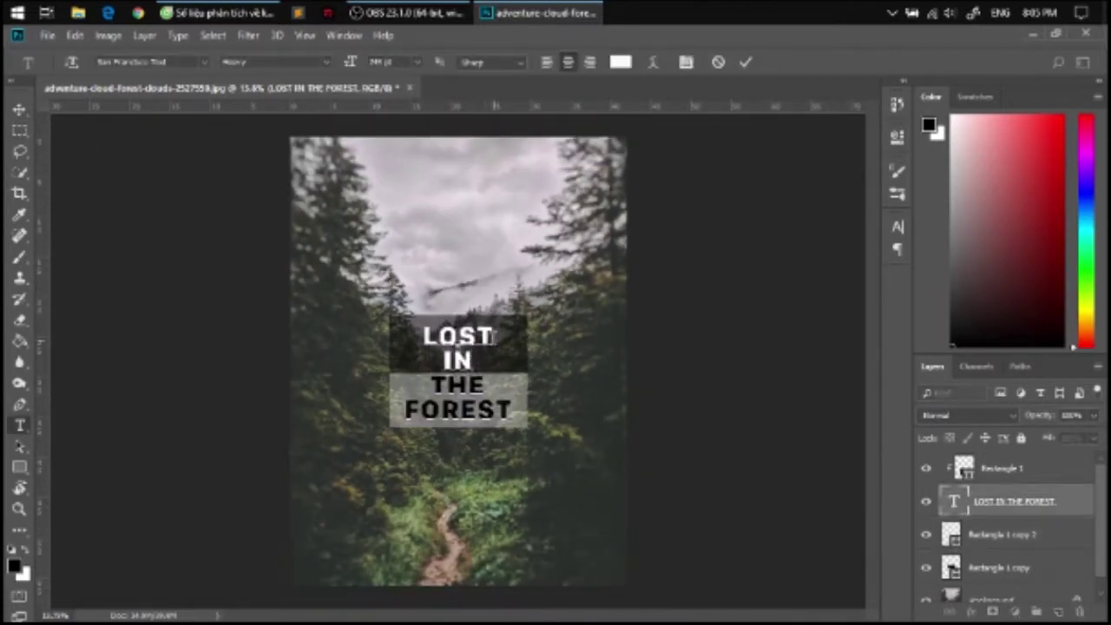
Set the word LOST to the Bold Italic 01 font style
left_click_drag(495, 337, 413, 336)
left_click(317, 62)
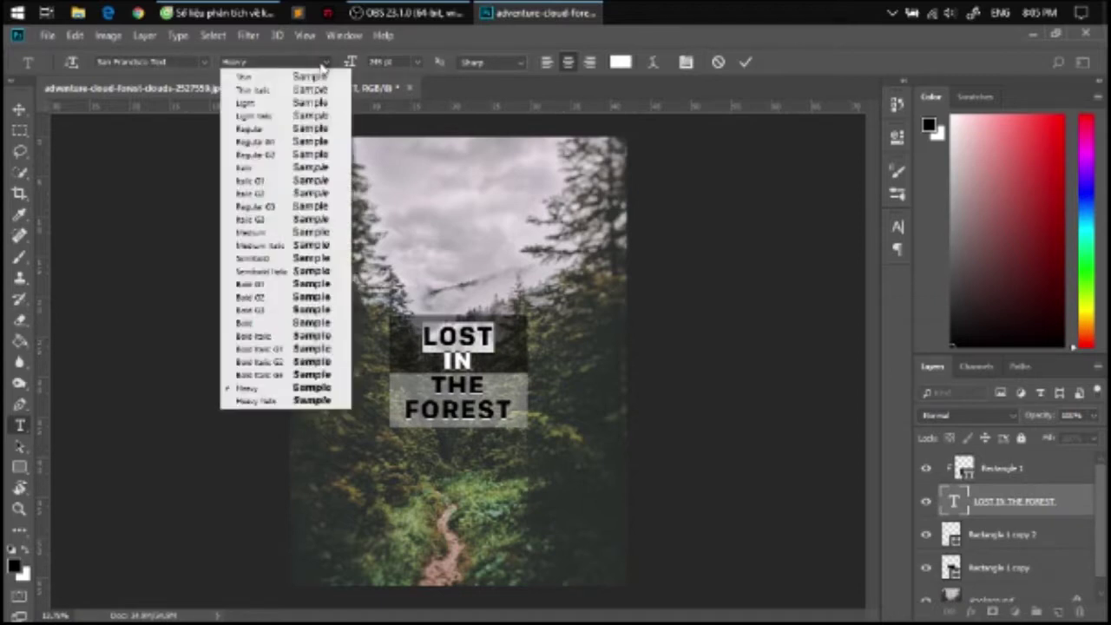
left_click(287, 179)
left_click(328, 63)
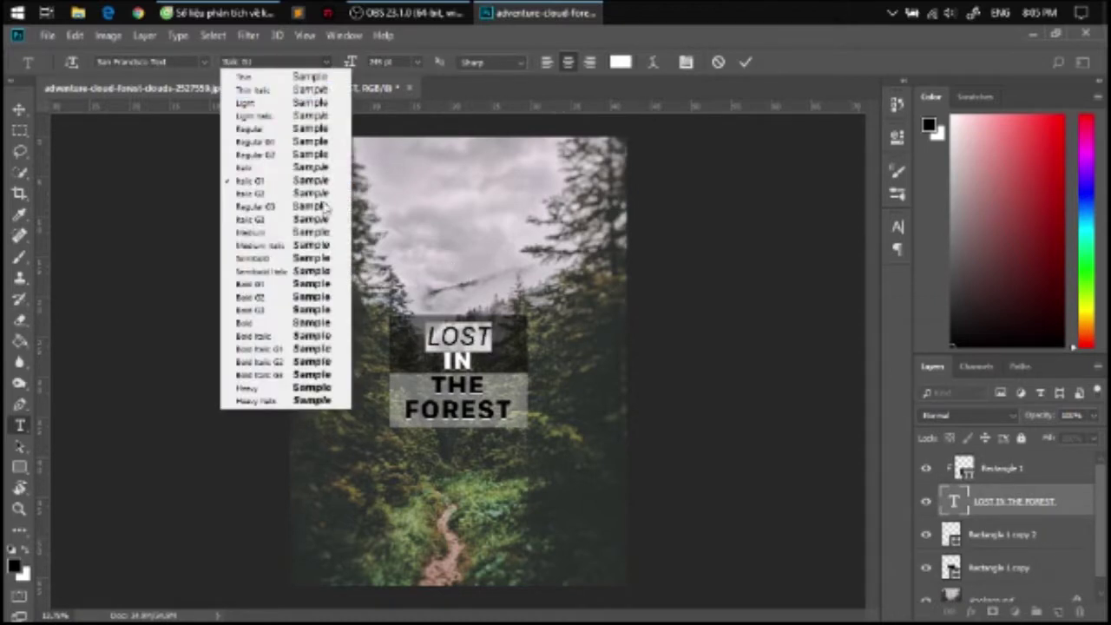
left_click(311, 348)
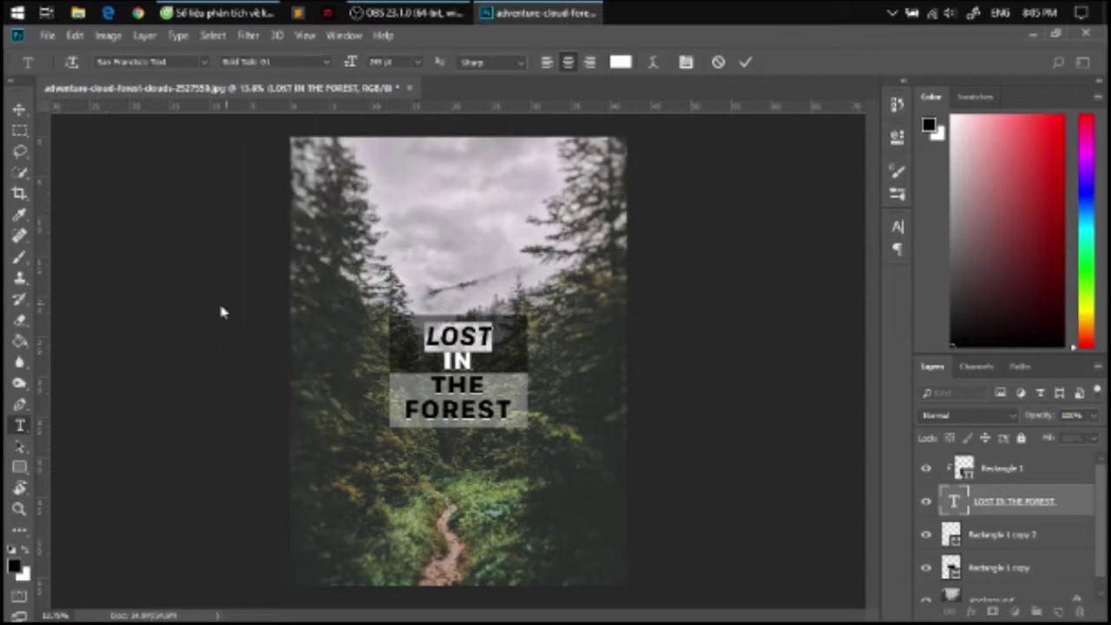
left_click(447, 355)
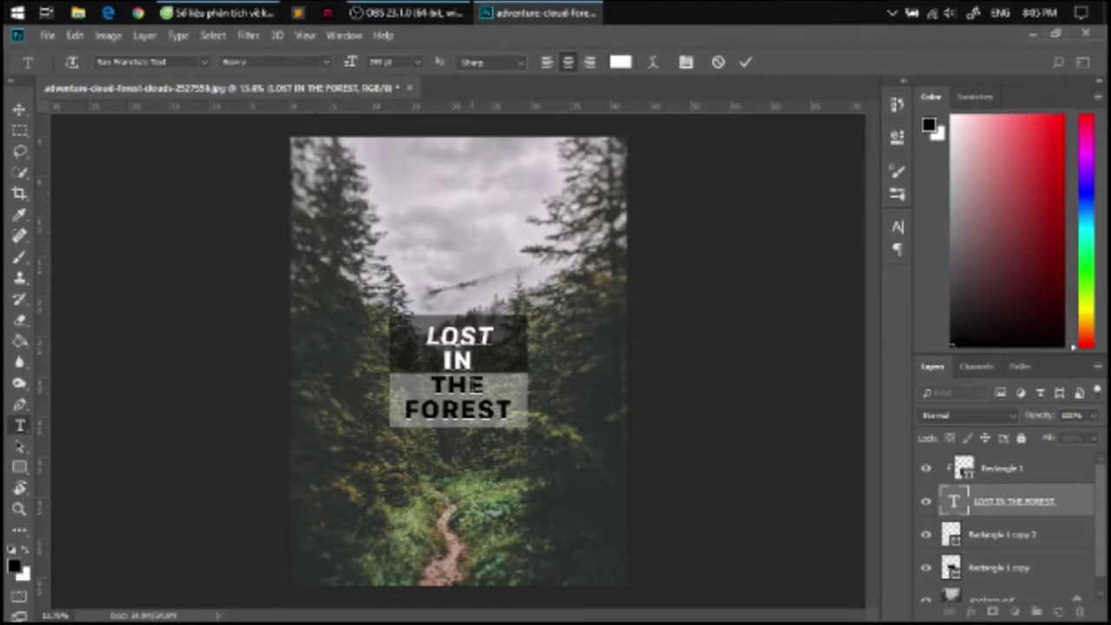
Set FOREST to Heavy Italic and colour it bright orange
left_click_drag(404, 412, 513, 412)
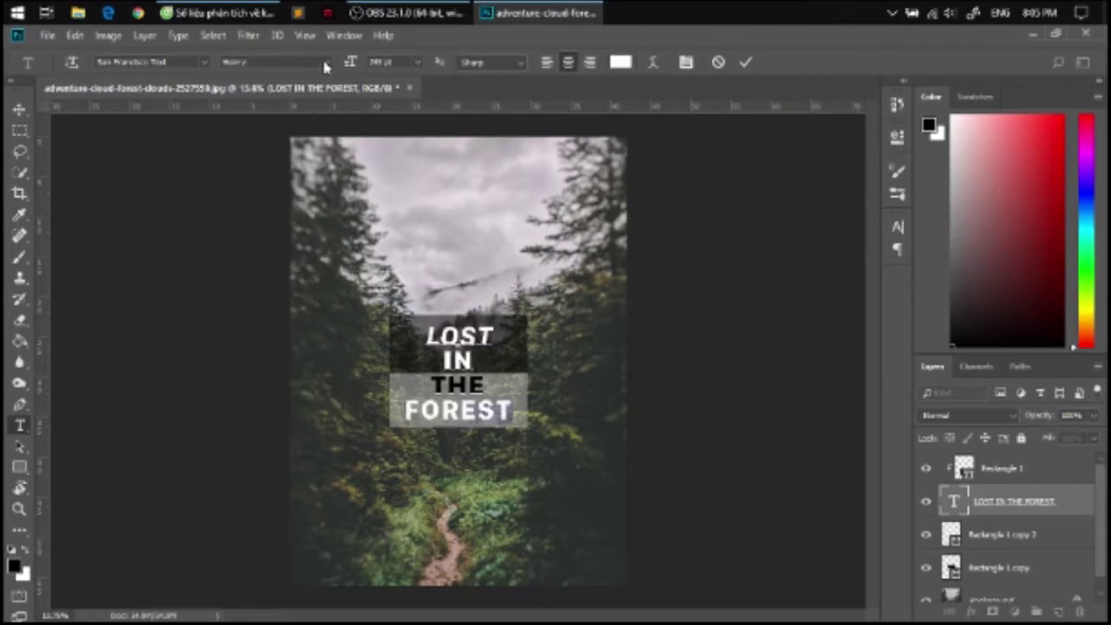
left_click(323, 63)
left_click(270, 402)
left_click(620, 62)
mouse_move(758, 438)
left_mouse_down()
mouse_move(758, 417)
mouse_move(760, 432)
left_mouse_up()
left_click(729, 252)
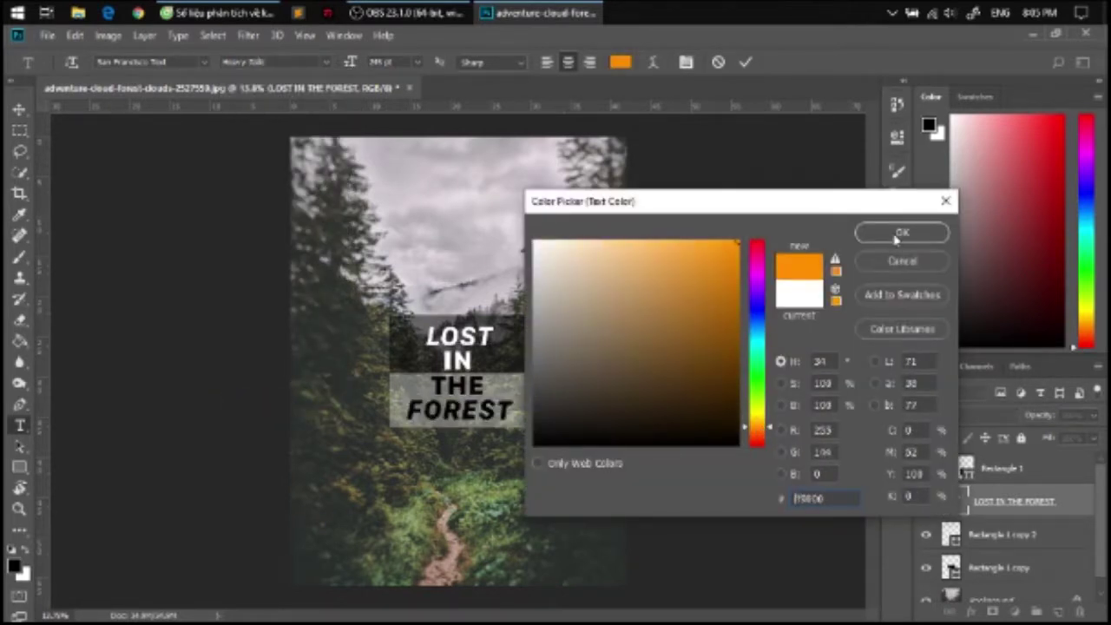
left_click(902, 232)
left_click(19, 110)
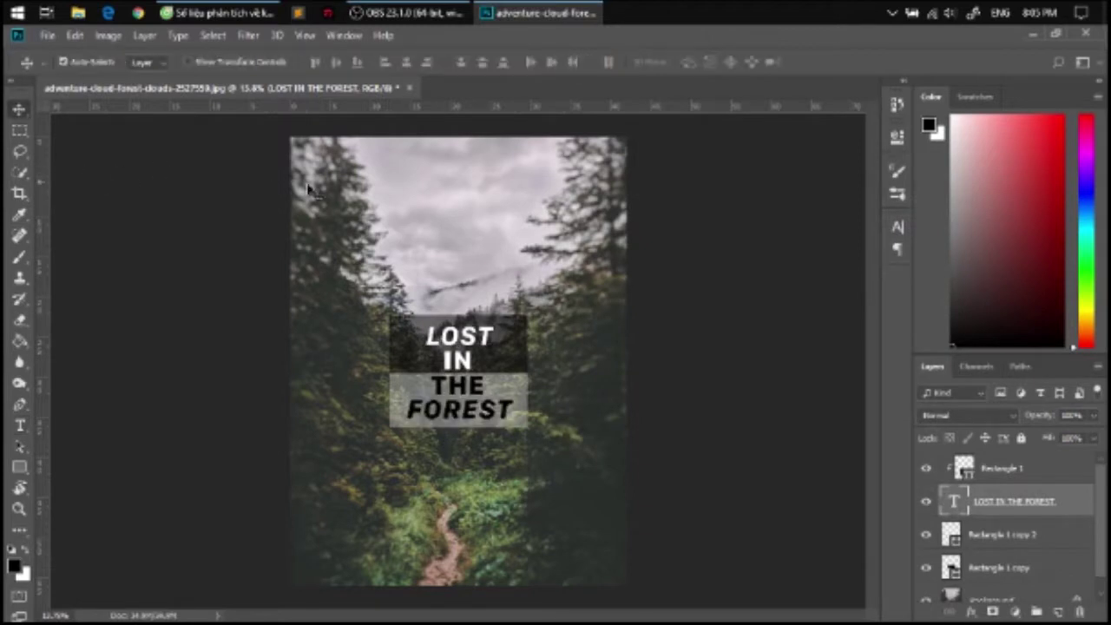
Reapply the orange text colour to FOREST
double_click(953, 501)
left_click_drag(407, 410, 504, 409)
left_click(622, 62)
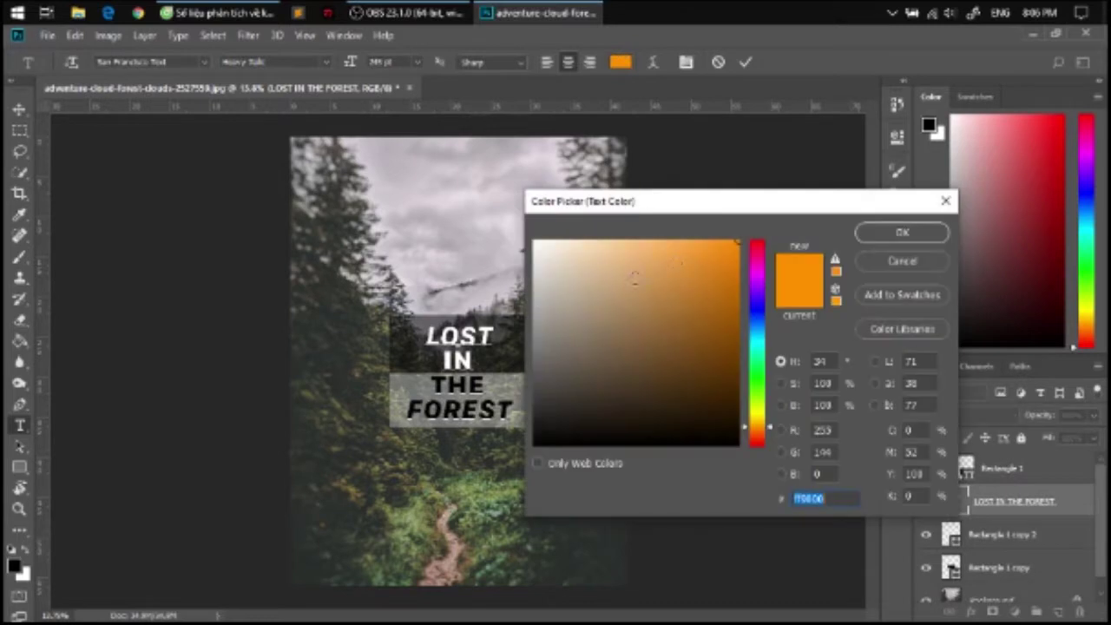
left_click(884, 231)
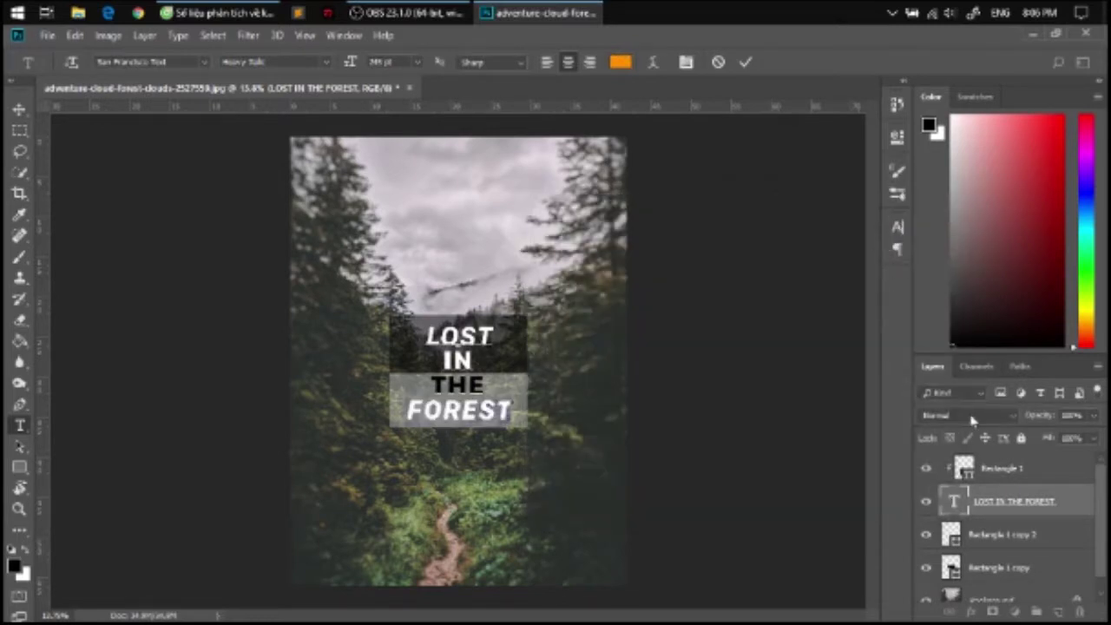
left_click(18, 110)
Reduce Rectangle 1's height with Free Transform
left_click(963, 468)
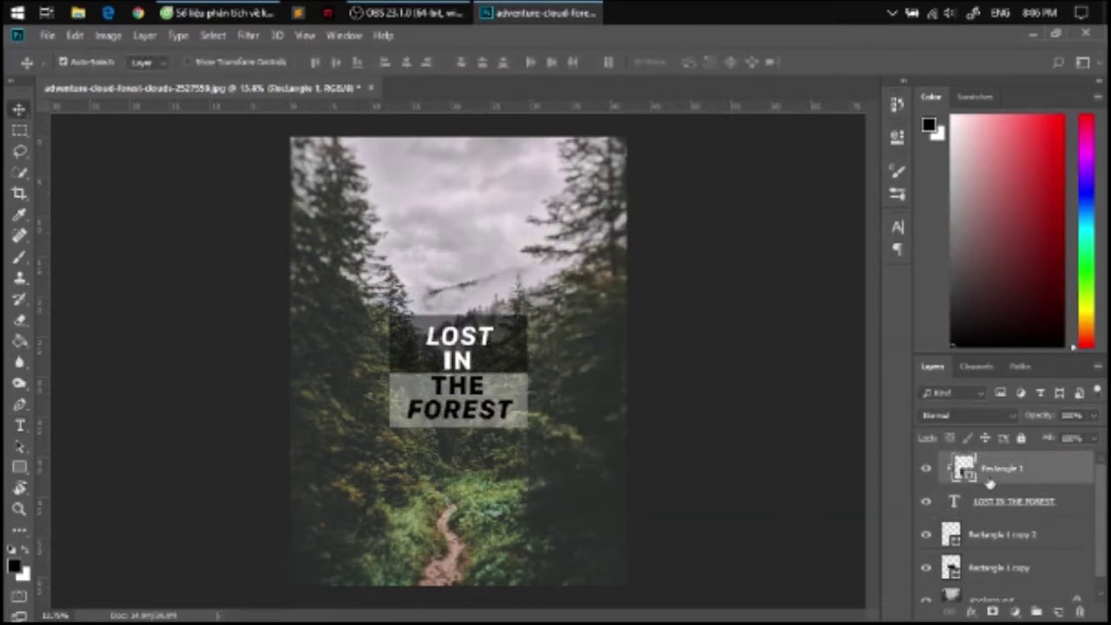
key("ctrl+t")
left_click_drag(458, 426, 458, 387)
scroll(452, 387, "up", 5)
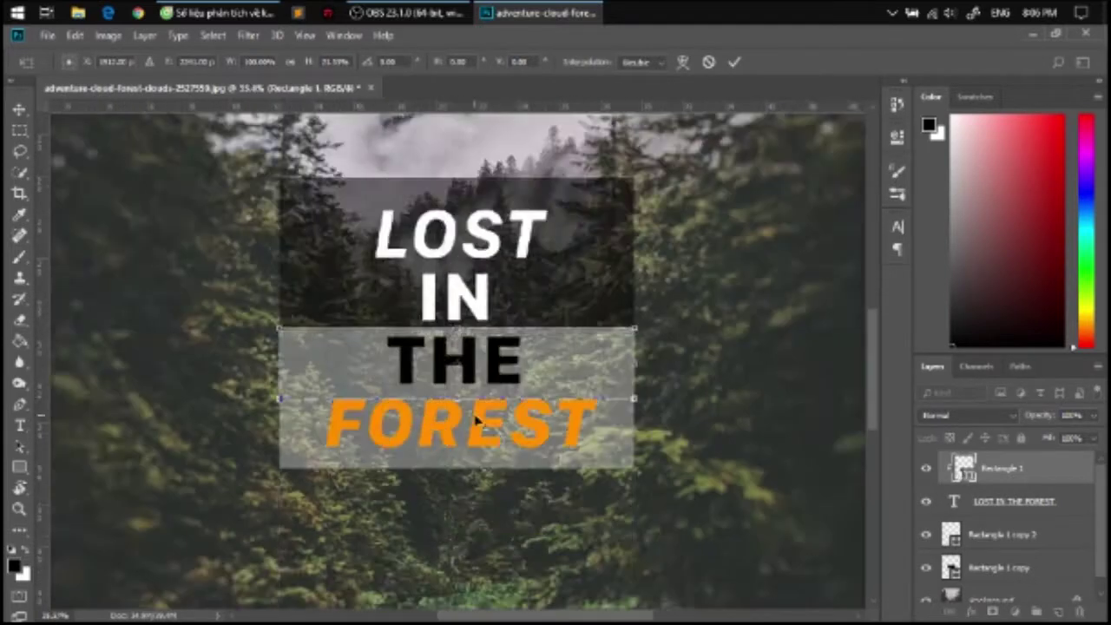
left_click(735, 62)
scroll(556, 365, "down", 3)
scroll(556, 356, "up", 5)
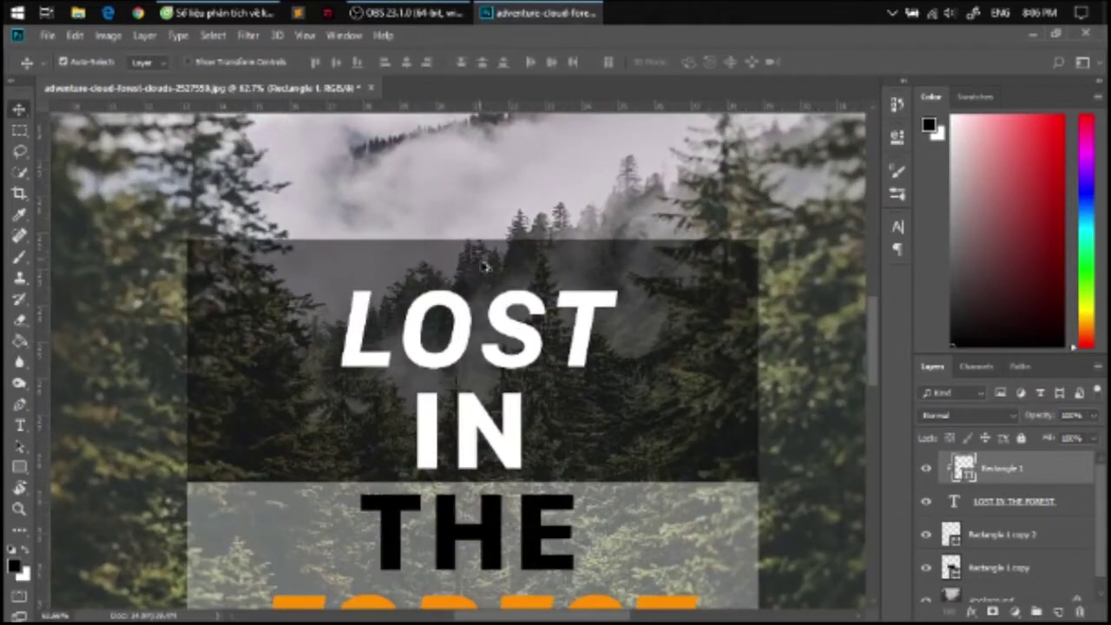
Colour the word LOST blue
key("alt+bracketleft")
double_click(954, 501)
left_click_drag(632, 334, 338, 332)
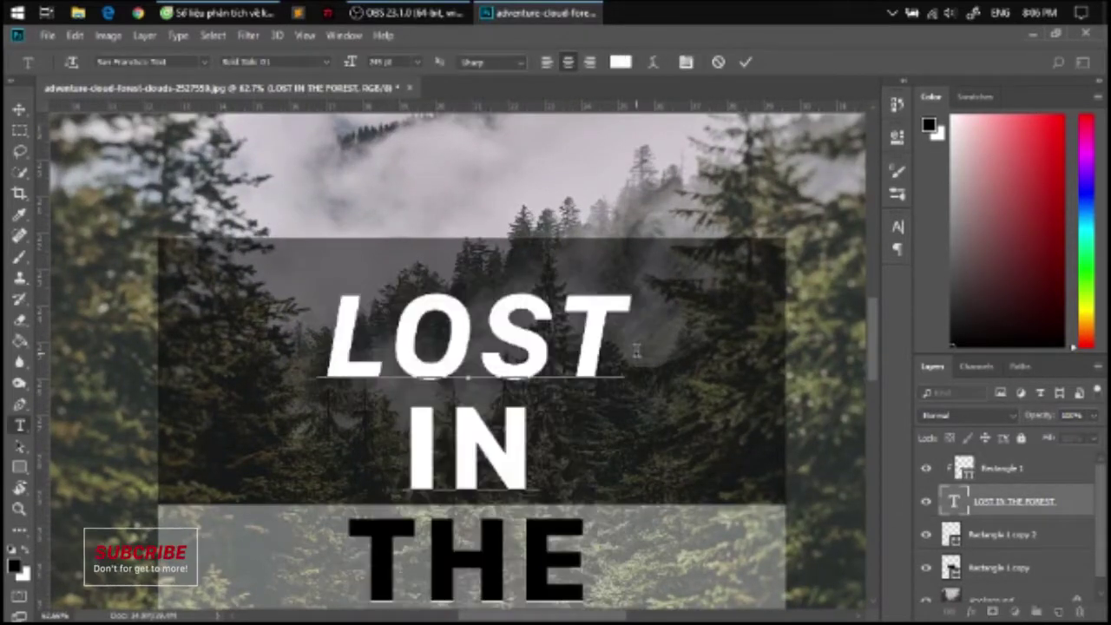
left_click(620, 62)
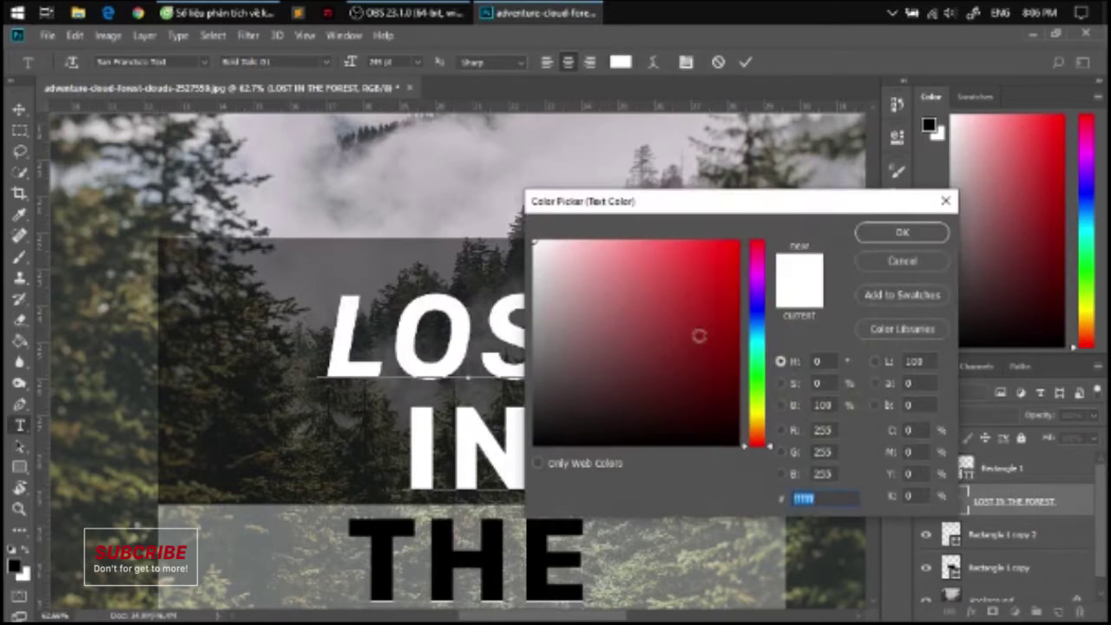
left_click_drag(764, 427, 745, 333)
left_click(718, 298)
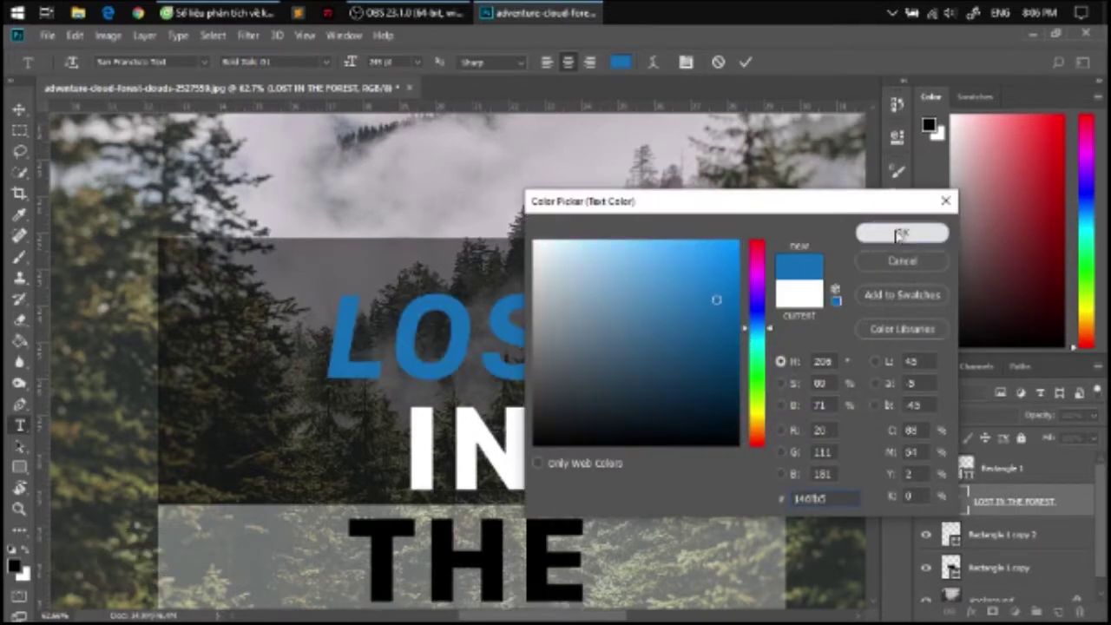
left_click(902, 232)
key("ctrl+Return")
Select the title and box layers in the Layers panel for grouping
key("v")
scroll(606, 328, "down", 5, "alt")
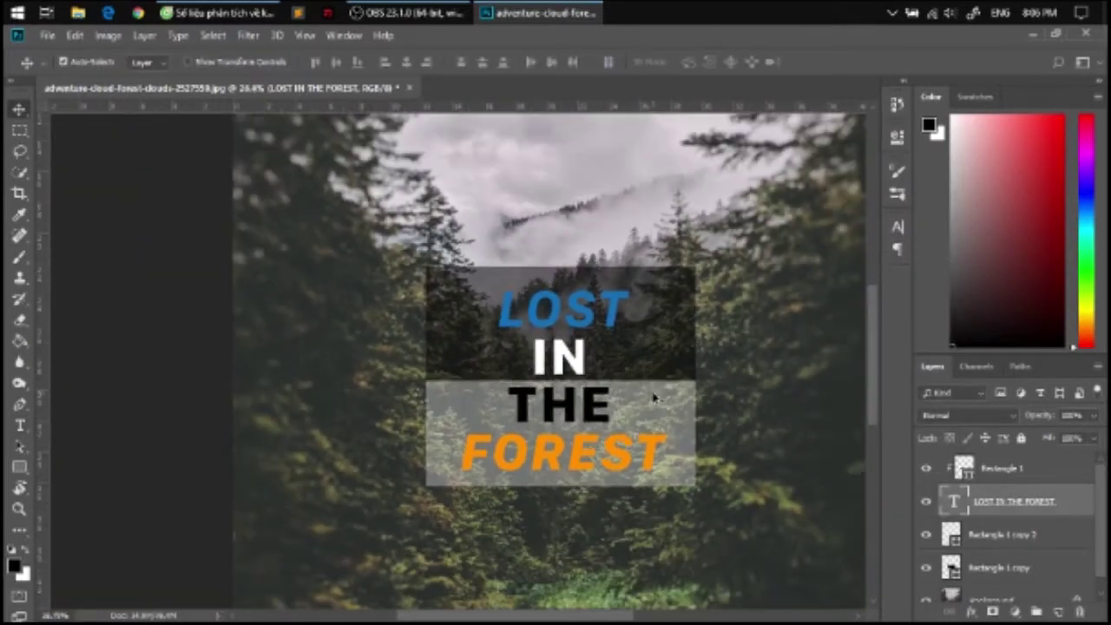
scroll(497, 368, "down", 2, "alt")
scroll(483, 388, "down", 1, "alt")
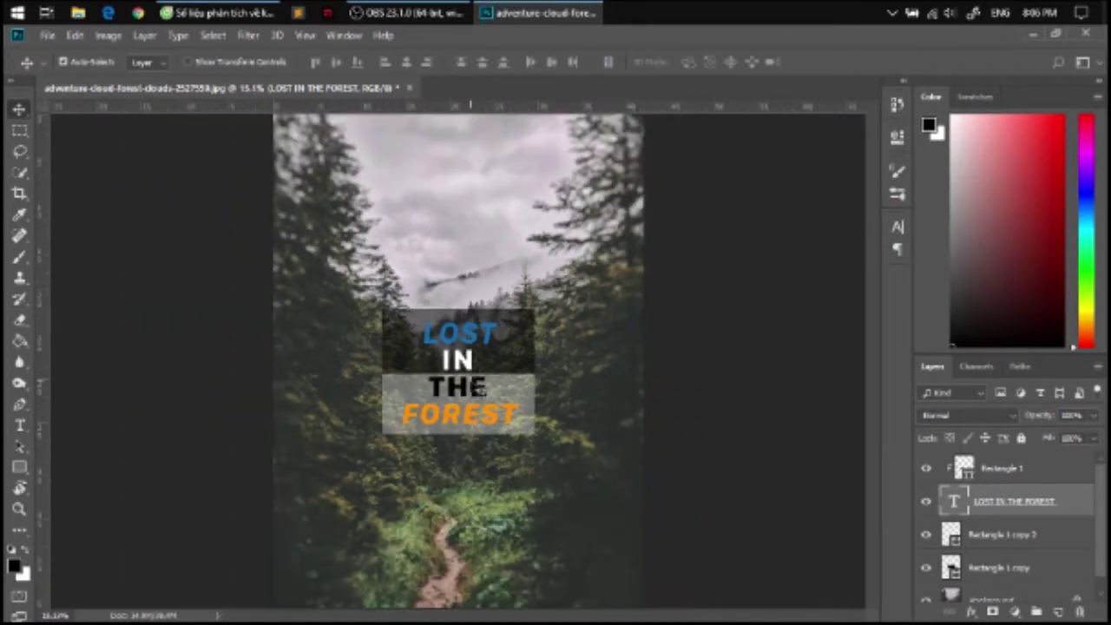
left_click(1008, 470)
Group the poster layers, name the group '1', and hide it
left_click(1025, 556, "shift")
key("ctrl+g")
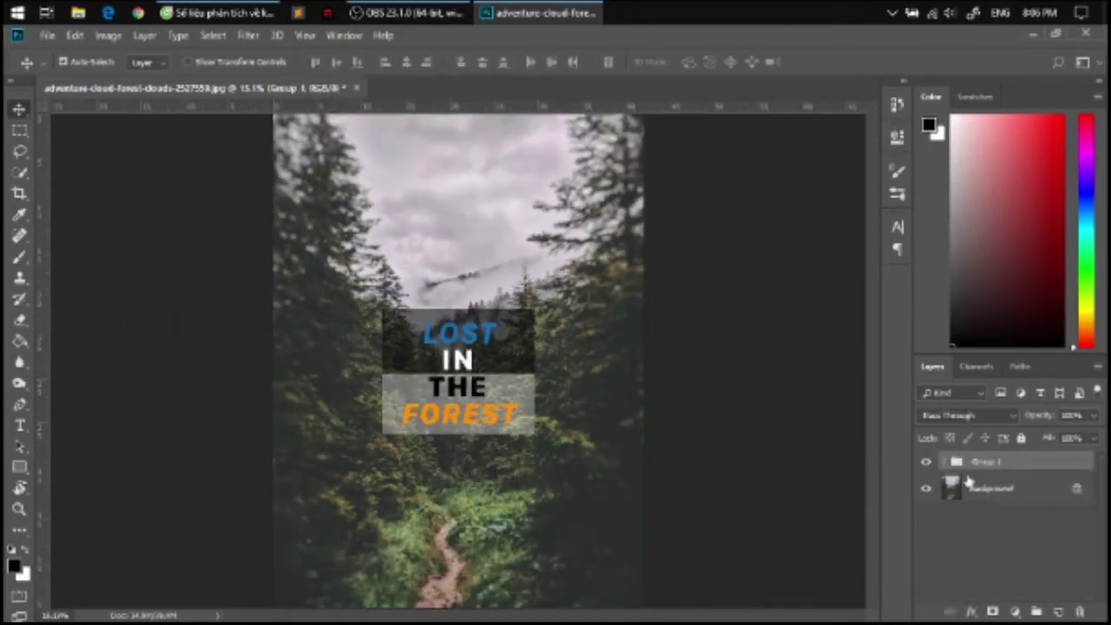
double_click(981, 463)
type("1")
key("Return")
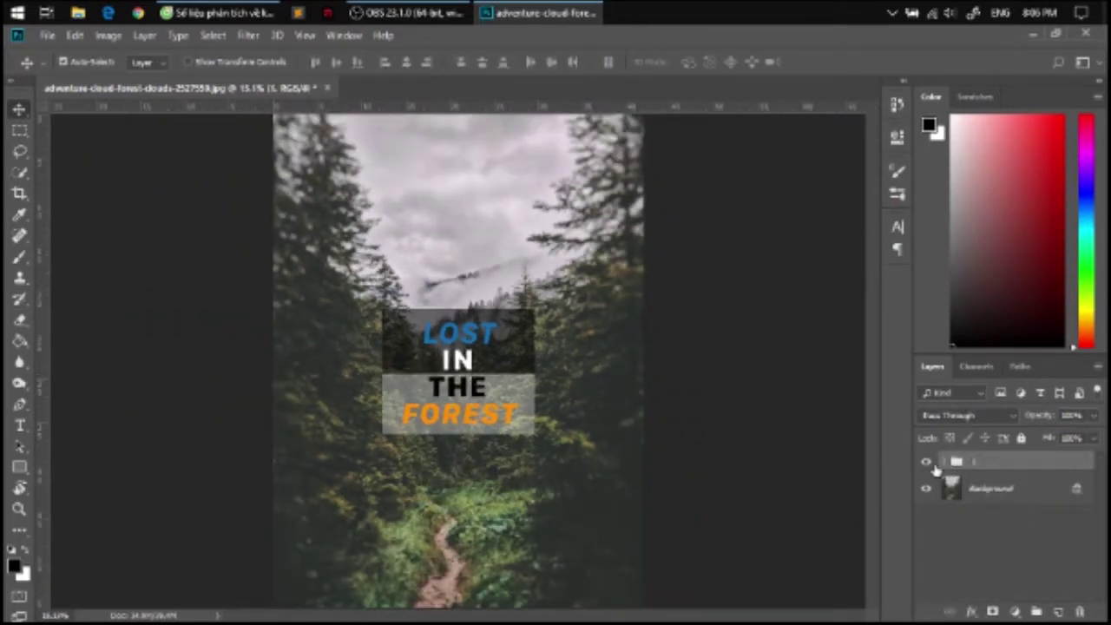
left_click(925, 463)
Type 'GO AHEAD' as a new text layer on the photo and select all of it
key("t")
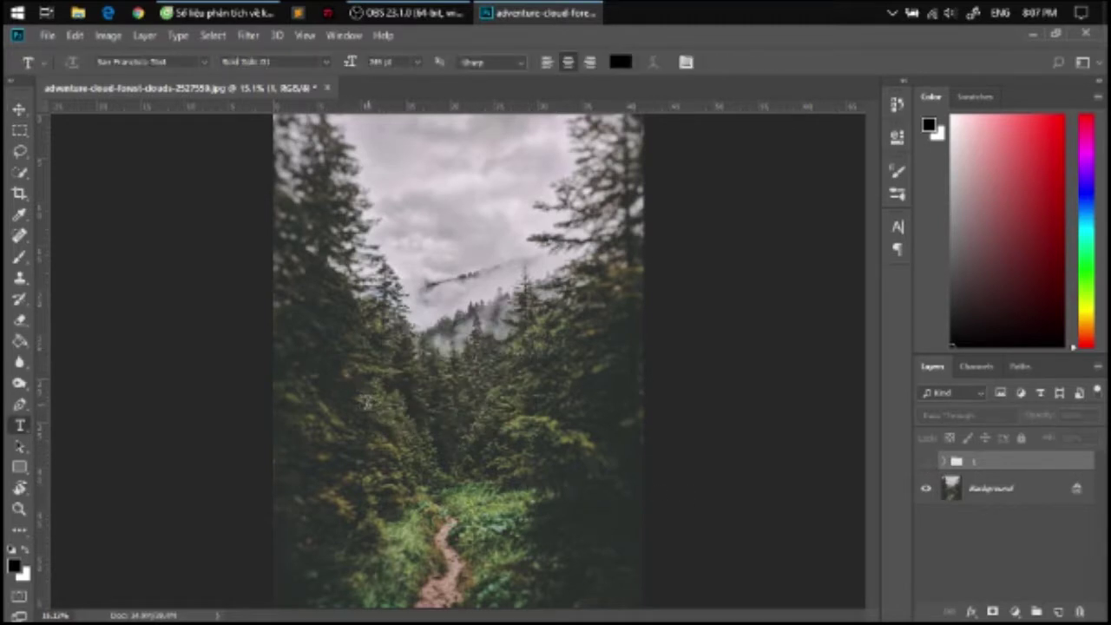
left_click(366, 402)
type("G")
type("ONE")
key("BackSpace")
key("BackSpace")
type("AHEAD")
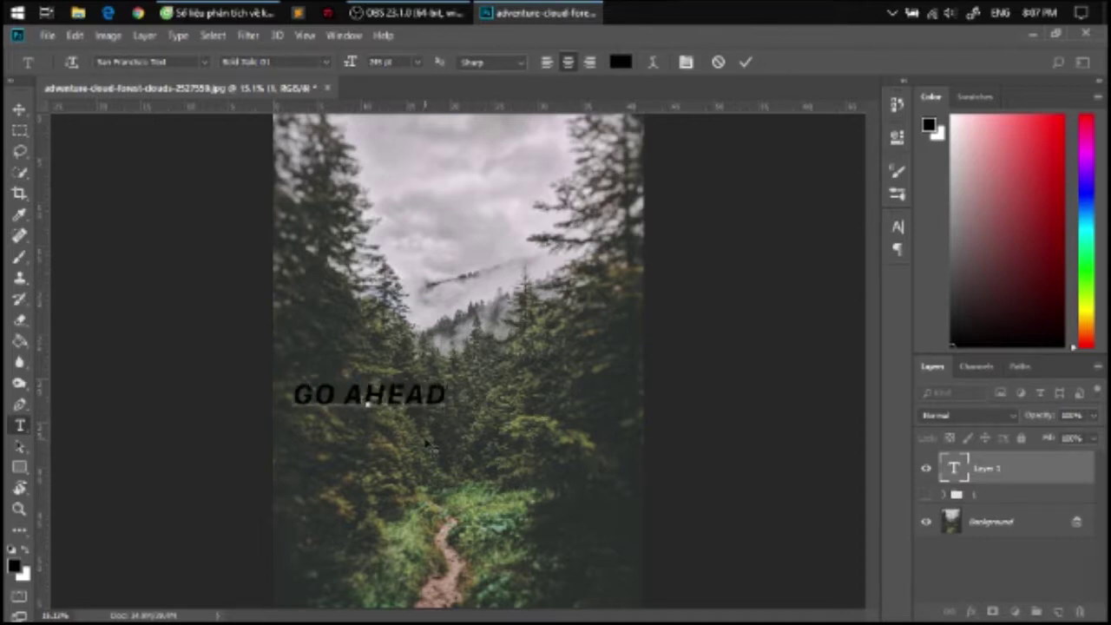
left_click_drag(427, 445, 532, 458)
key("ctrl+a")
Colour the text white #ffffff and remove the space so it reads GOAHEAD
left_click(620, 62)
type("ffffff")
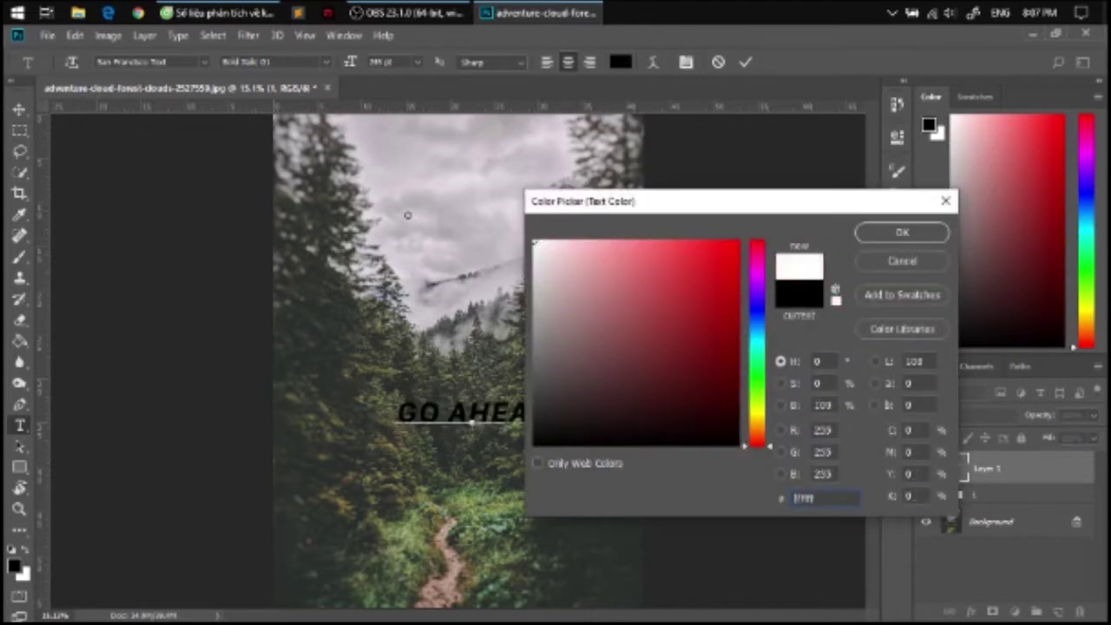
left_click(864, 235)
left_click(450, 408)
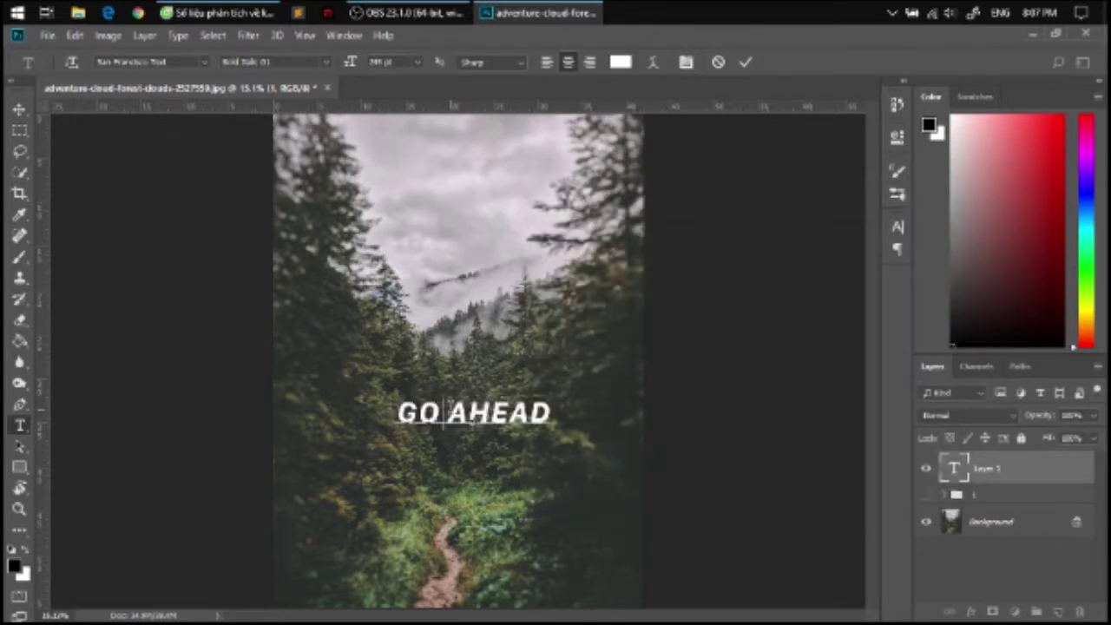
key("BackSpace")
Set GO to upright Bold and move GOAHEAD slightly left and lower
left_click_drag(444, 415, 370, 417)
left_click(328, 68)
left_click(253, 326)
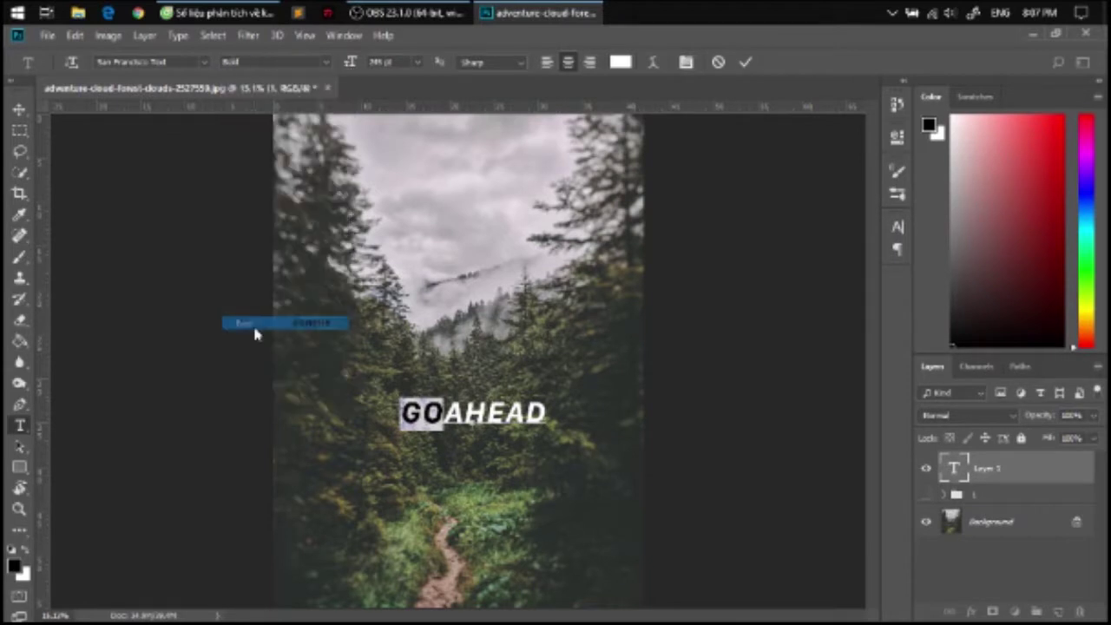
left_click(20, 108)
left_click_drag(500, 420, 486, 431)
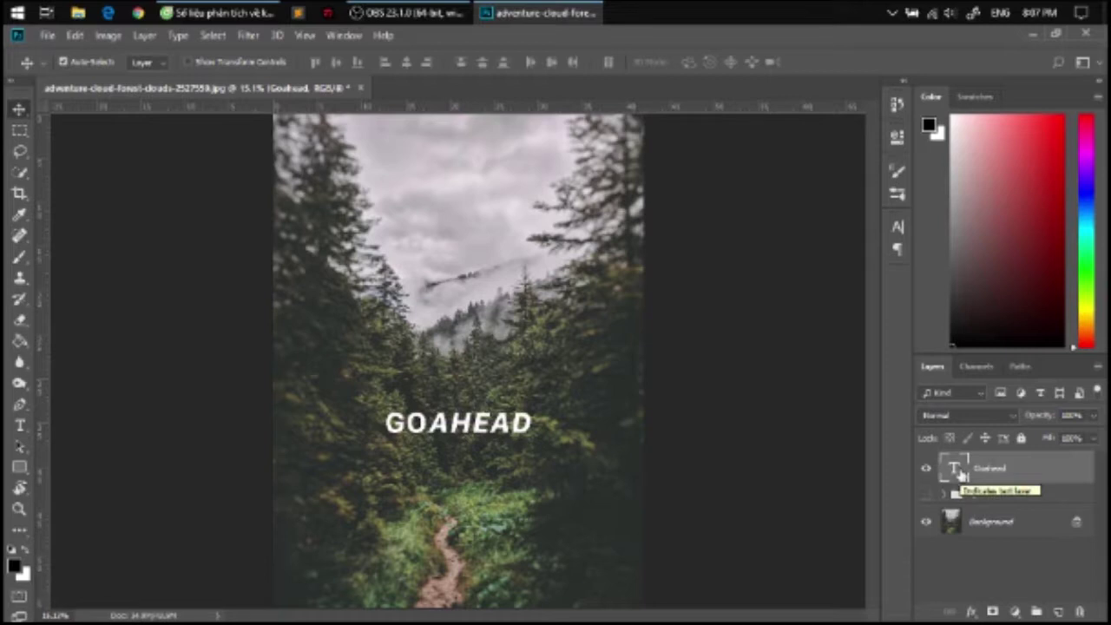
key("u")
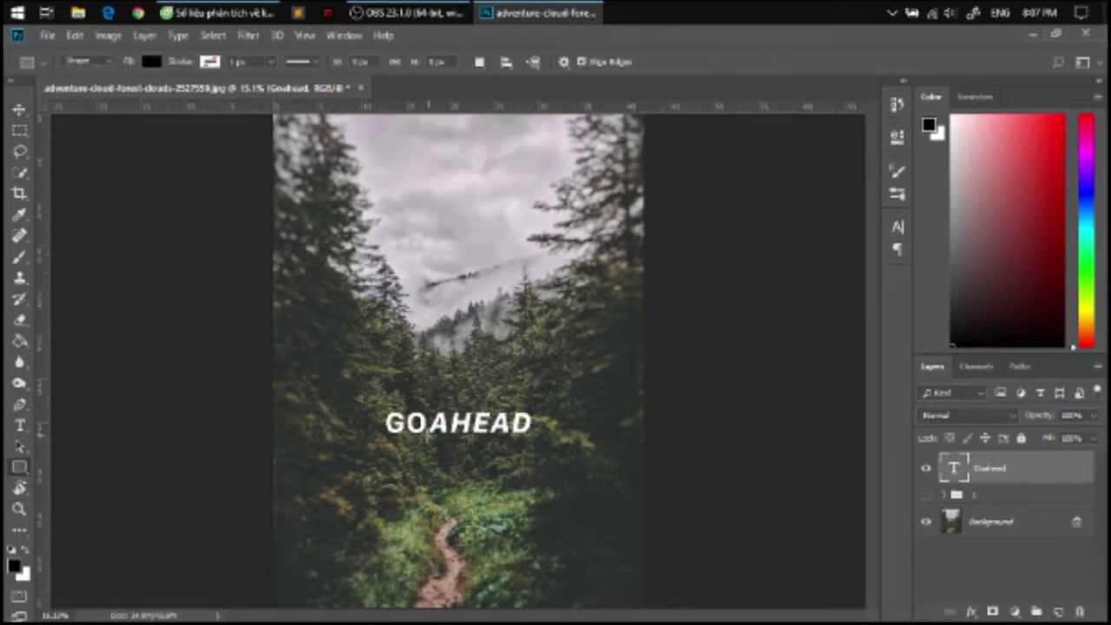
Draw a thin white rectangle bar beneath AHEAD as an underline
left_click_drag(427, 434, 530, 441)
left_click_drag(532, 438, 532, 439)
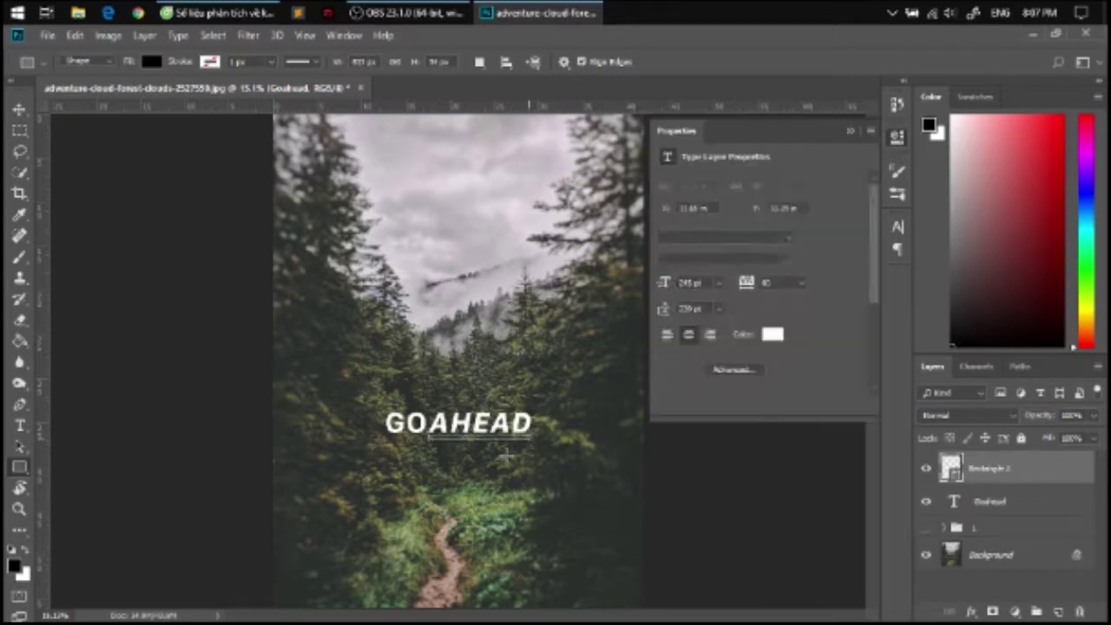
left_click(667, 235)
left_click(689, 316)
left_click(851, 131)
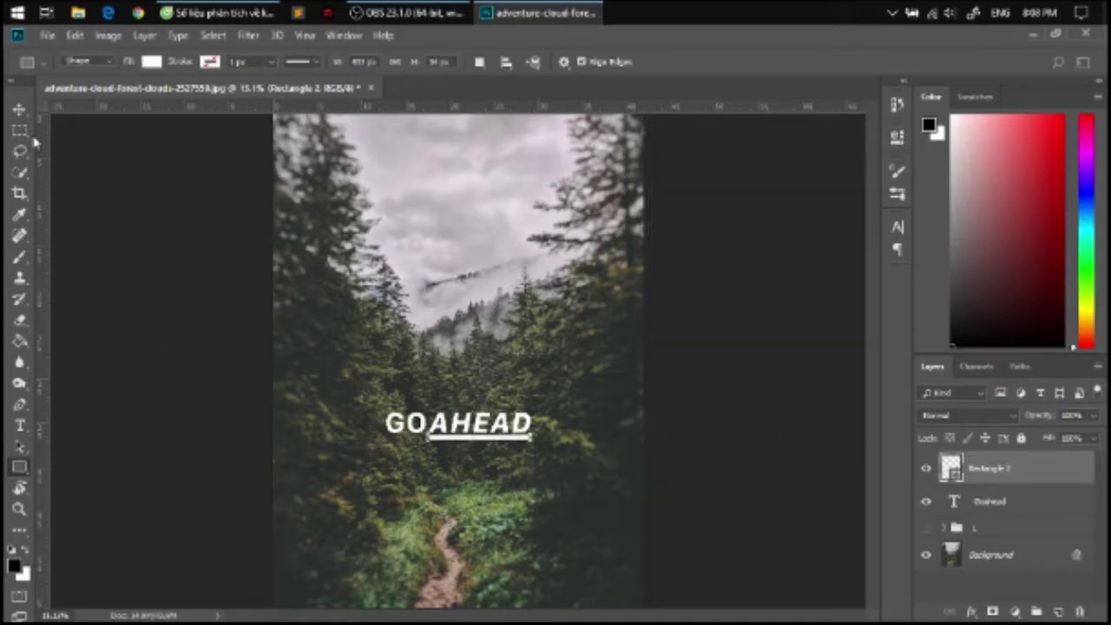
scroll(445, 462, "up", 5)
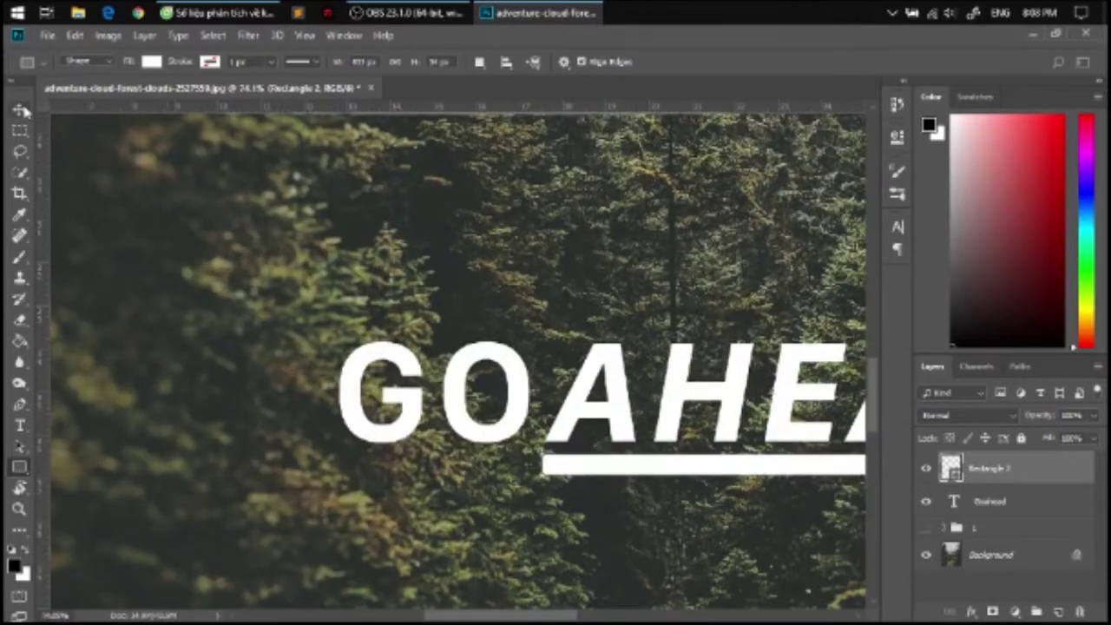
left_click(20, 110)
Duplicate the underline bar, shorten the copy and position it under the O
left_click_drag(613, 469, 117, 473)
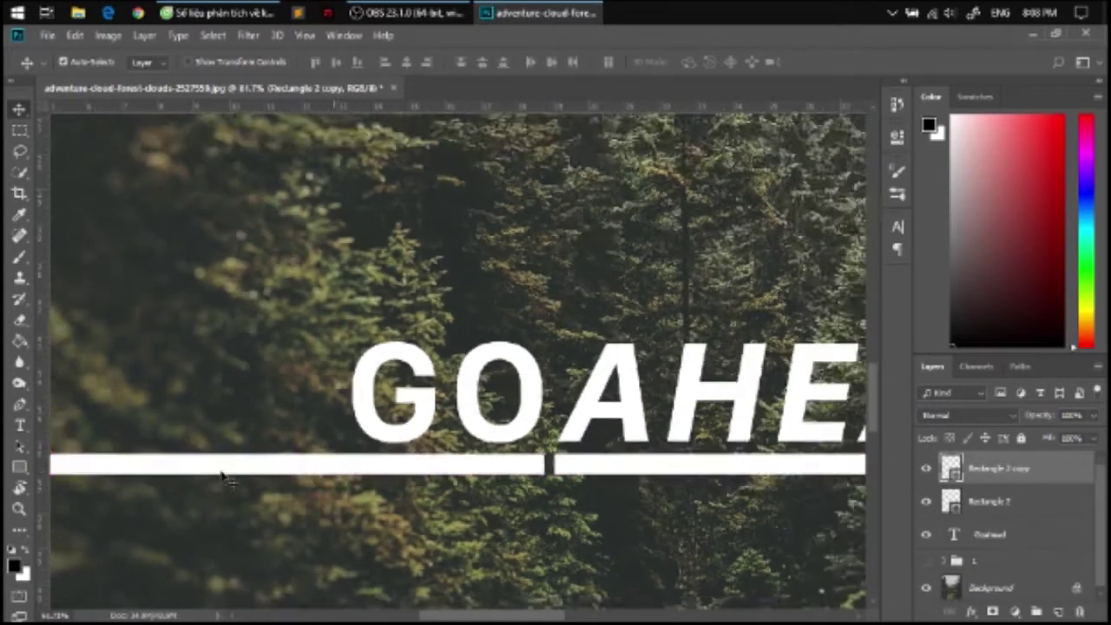
scroll(180, 469, "down", 2)
key("ctrl+t")
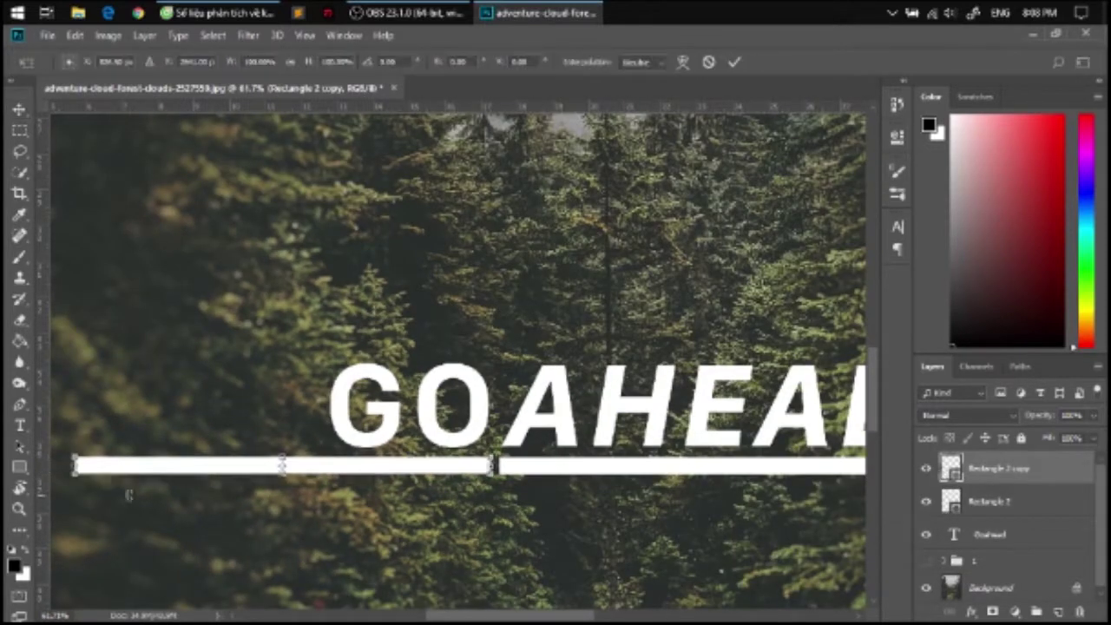
left_click_drag(74, 466, 420, 466)
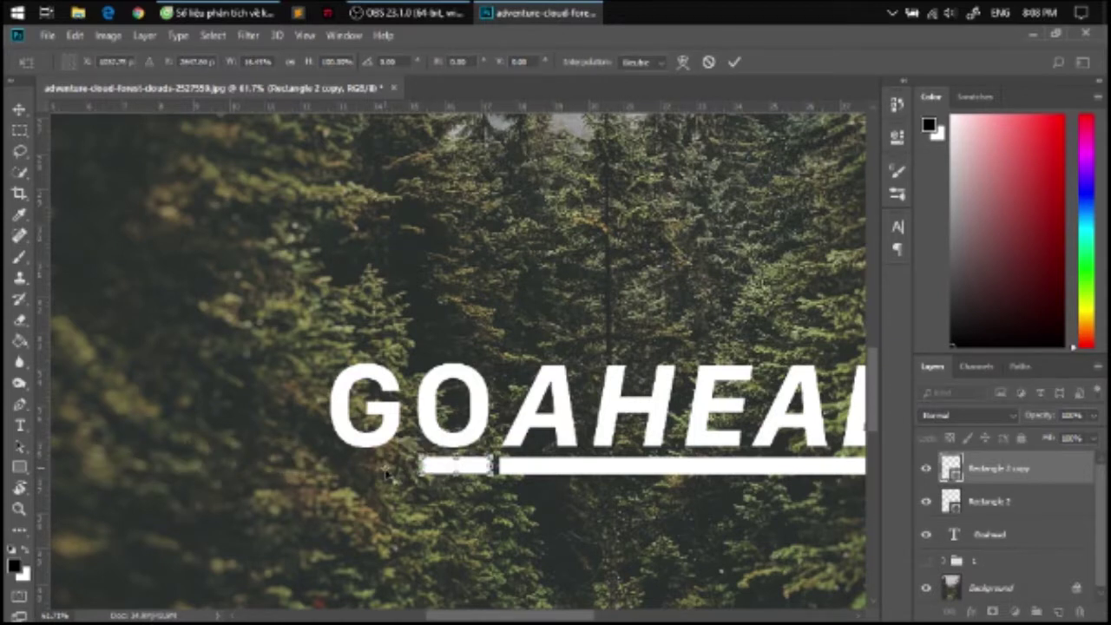
left_click(469, 470)
left_click_drag(446, 471, 428, 472)
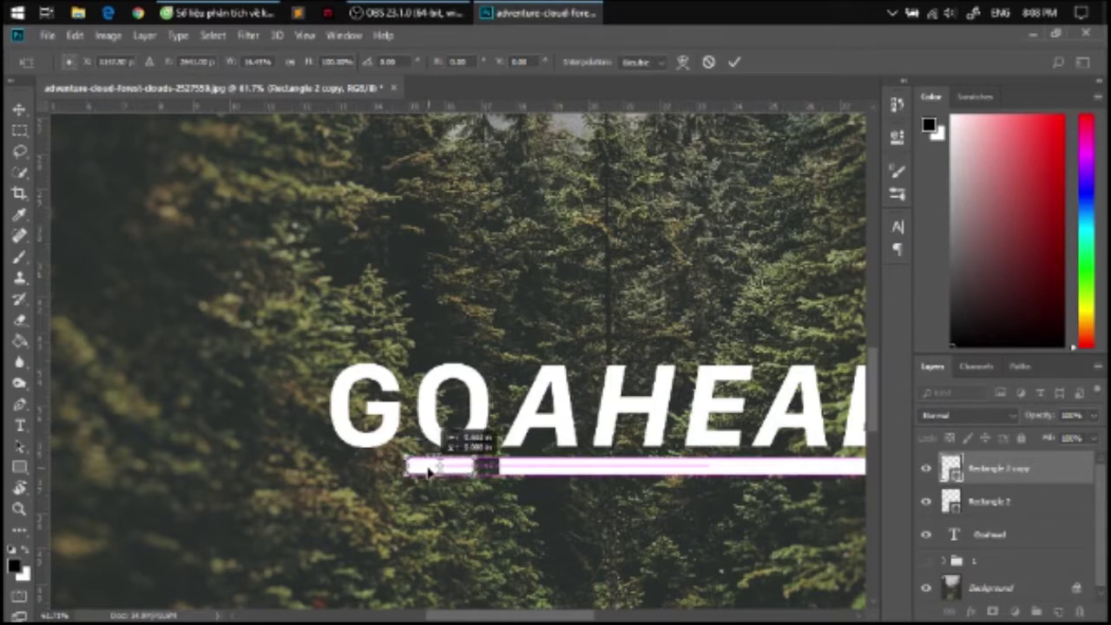
left_click_drag(428, 471, 438, 473)
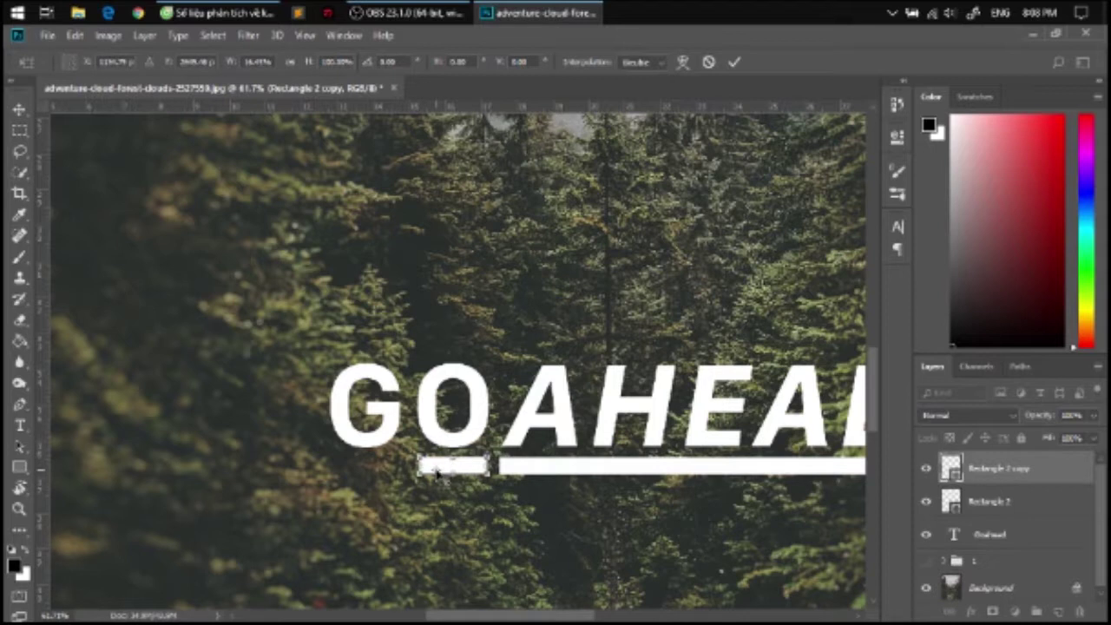
left_click_drag(438, 471, 437, 471)
left_click(735, 62)
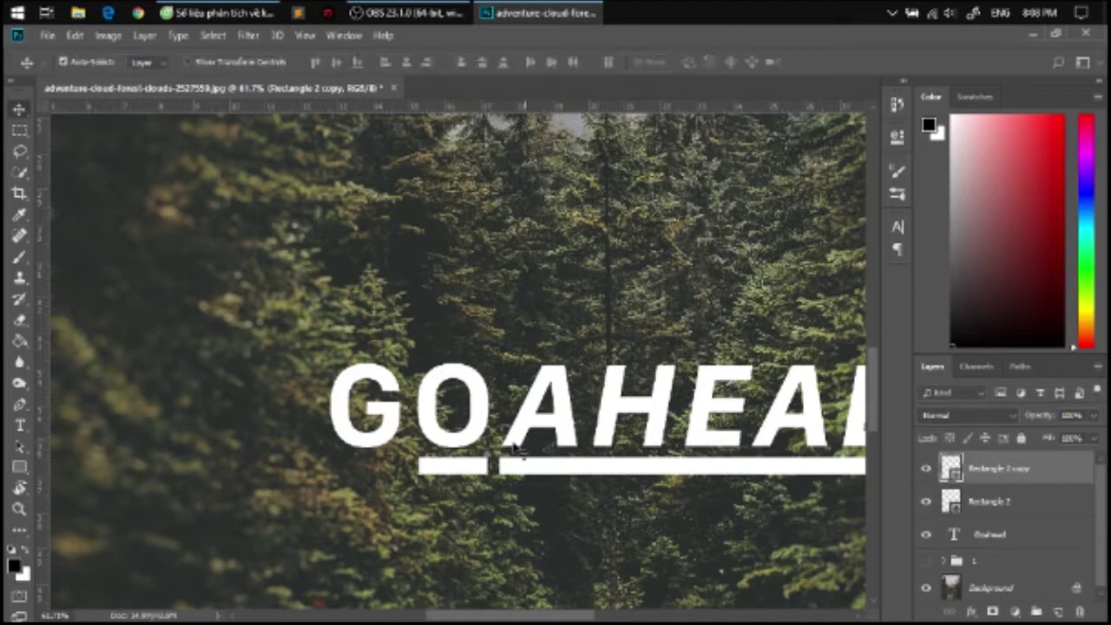
Duplicate the short bar again and place the copy under the G
left_click_drag(462, 469, 379, 472)
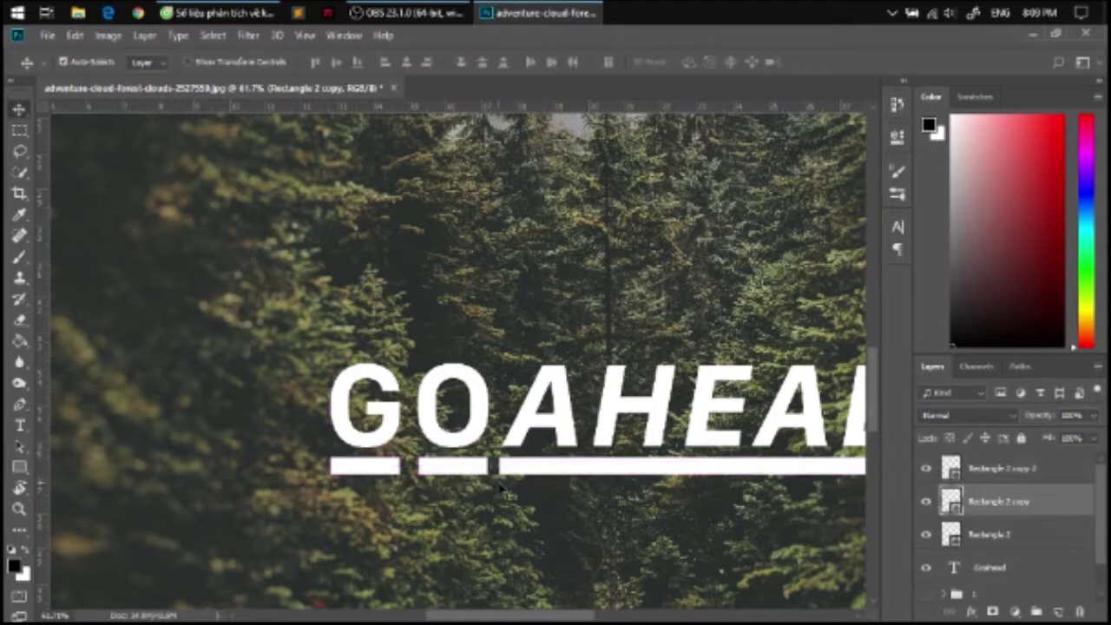
scroll(560, 485, "down", 2)
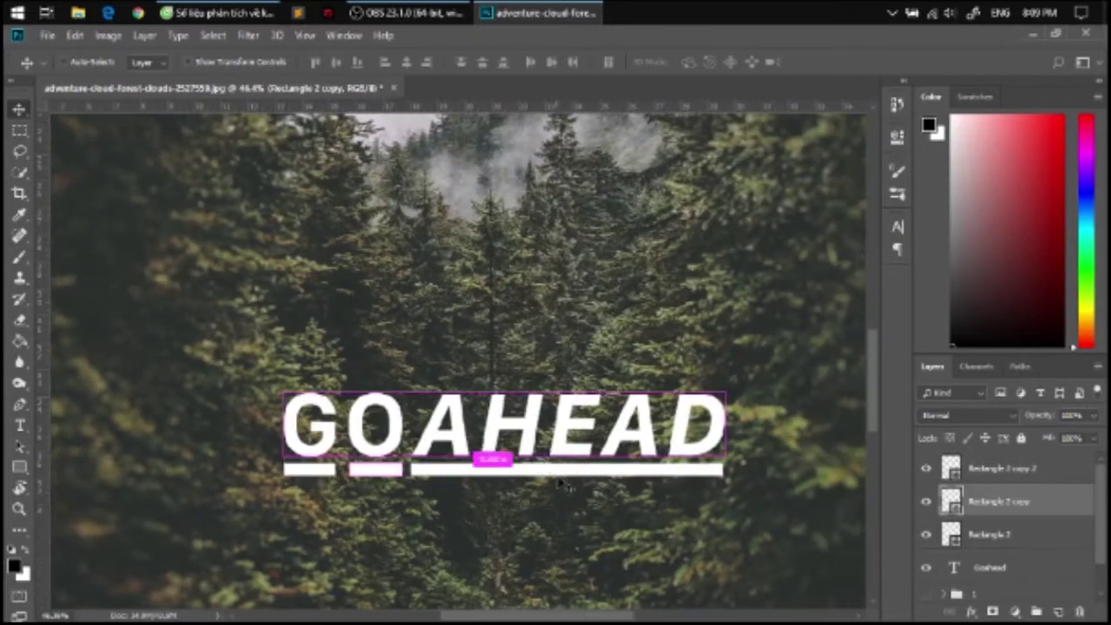
scroll(486, 494, "up", 1)
scroll(468, 495, "up", 1)
scroll(486, 478, "down", 3)
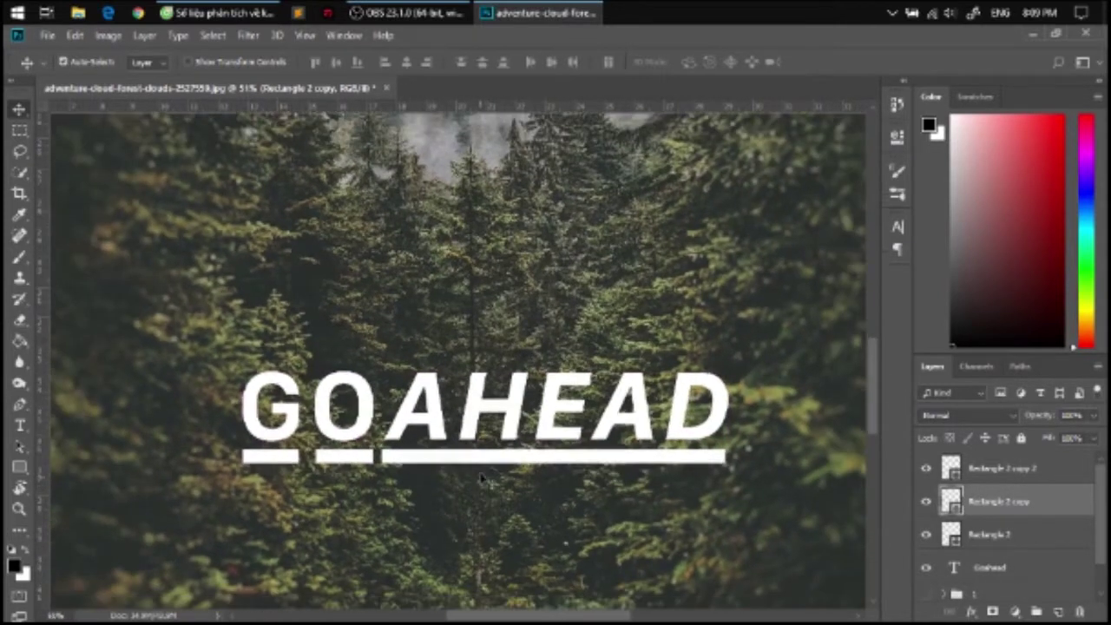
scroll(472, 421, "down", 1)
scroll(490, 431, "up", 2)
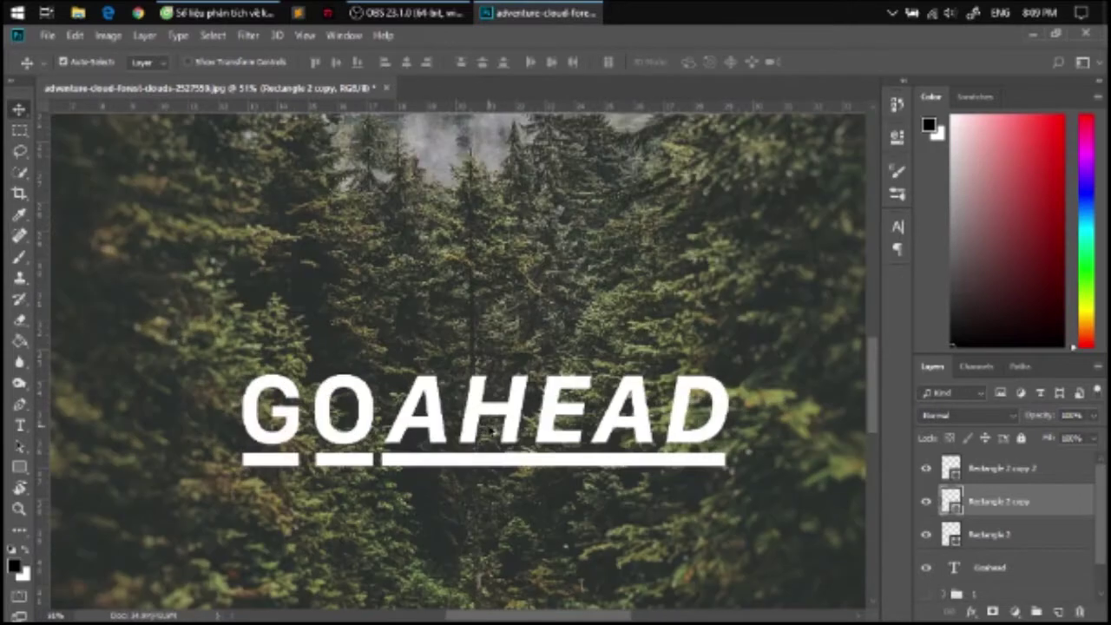
scroll(962, 517, "down", 1)
Recolour the word AHEAD in the GOAHEAD text to teal blue
double_click(954, 534)
key("ctrl+shift+Left")
left_click(621, 62)
mouse_move(761, 350)
left_mouse_down()
mouse_move(763, 361)
mouse_move(756, 298)
left_mouse_up()
left_click(901, 232)
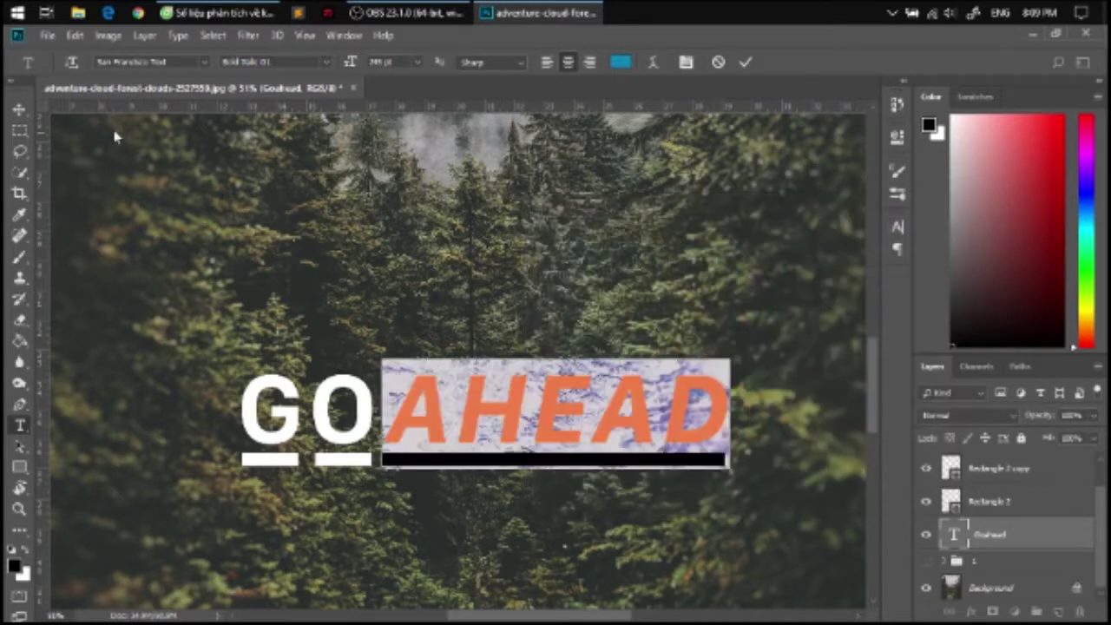
key("ctrl+Return")
key("v")
Select the bar layers and open the fill colour of the Rectangle 2 copy under O
left_click(638, 461)
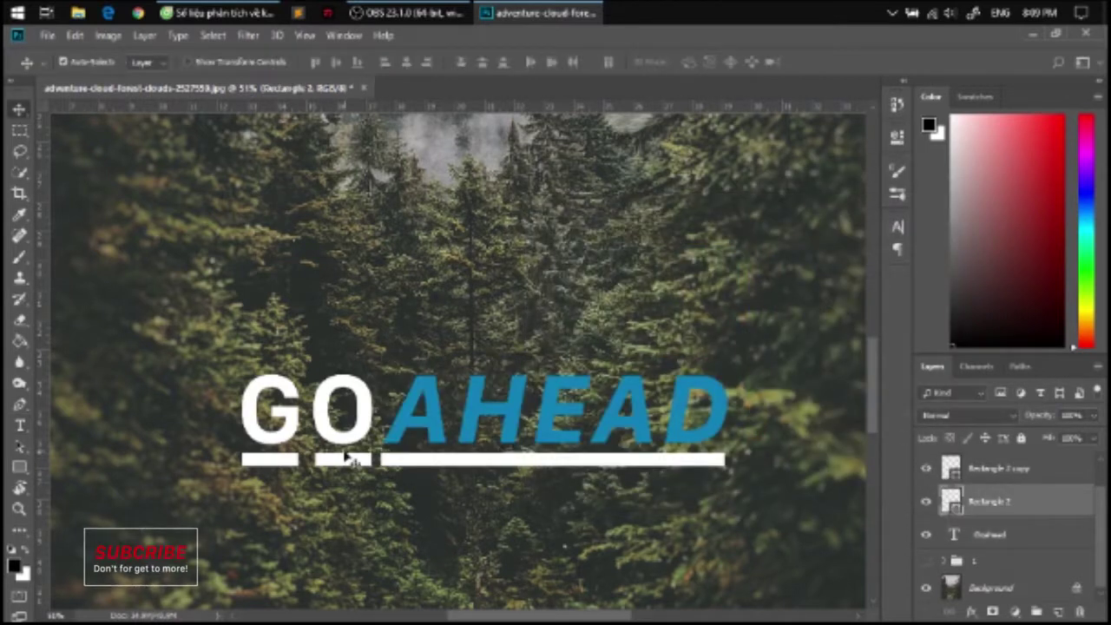
left_click(295, 462)
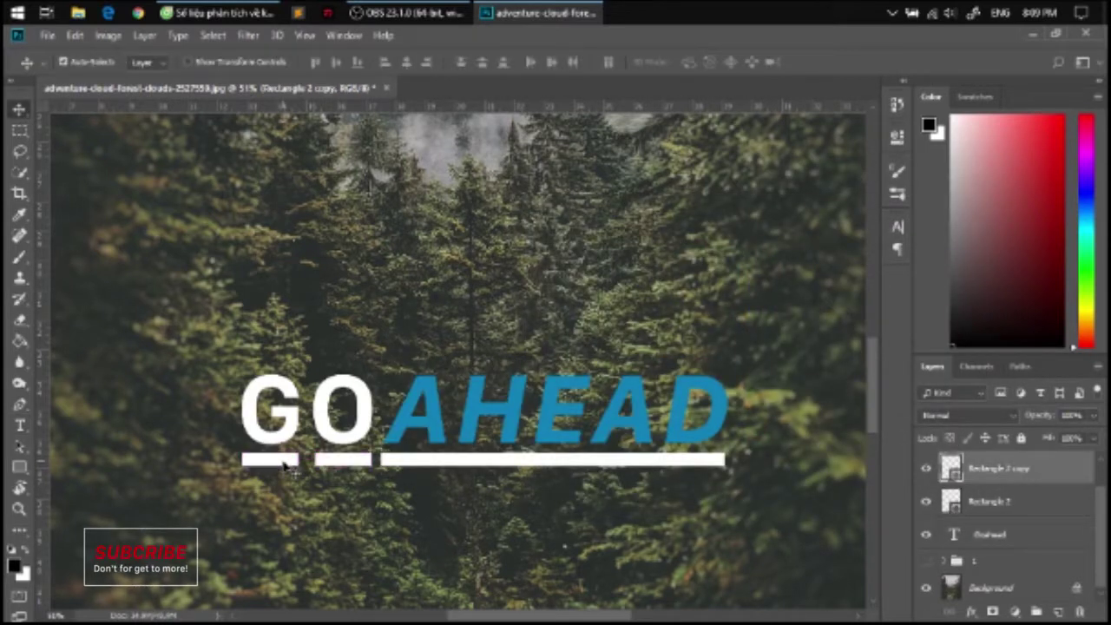
left_click(289, 465, "shift")
left_click(978, 502, "shift")
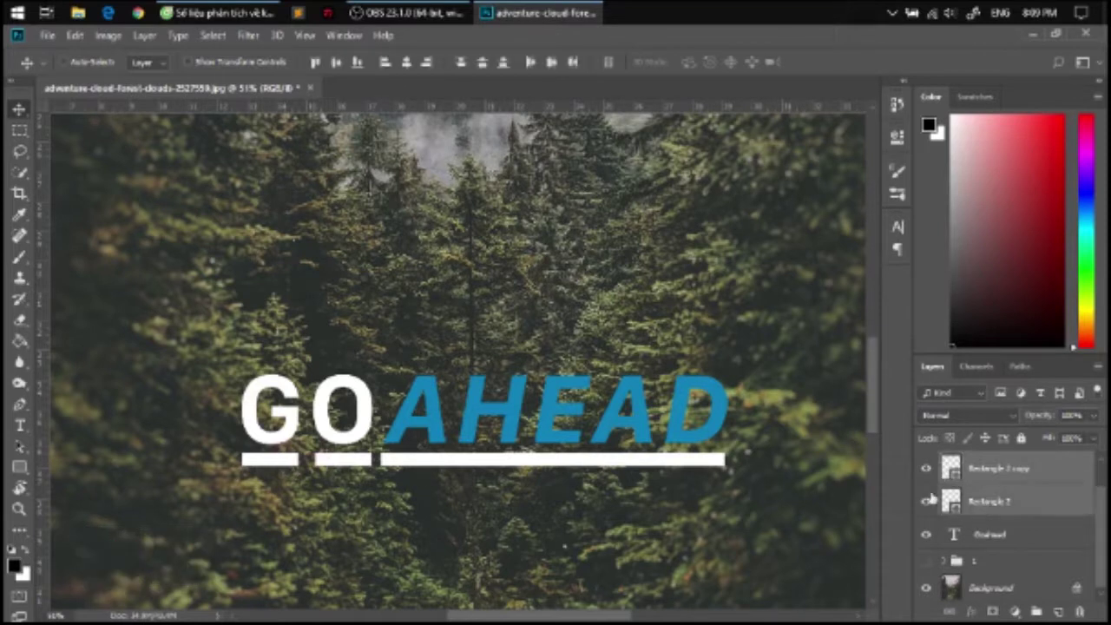
double_click(951, 469)
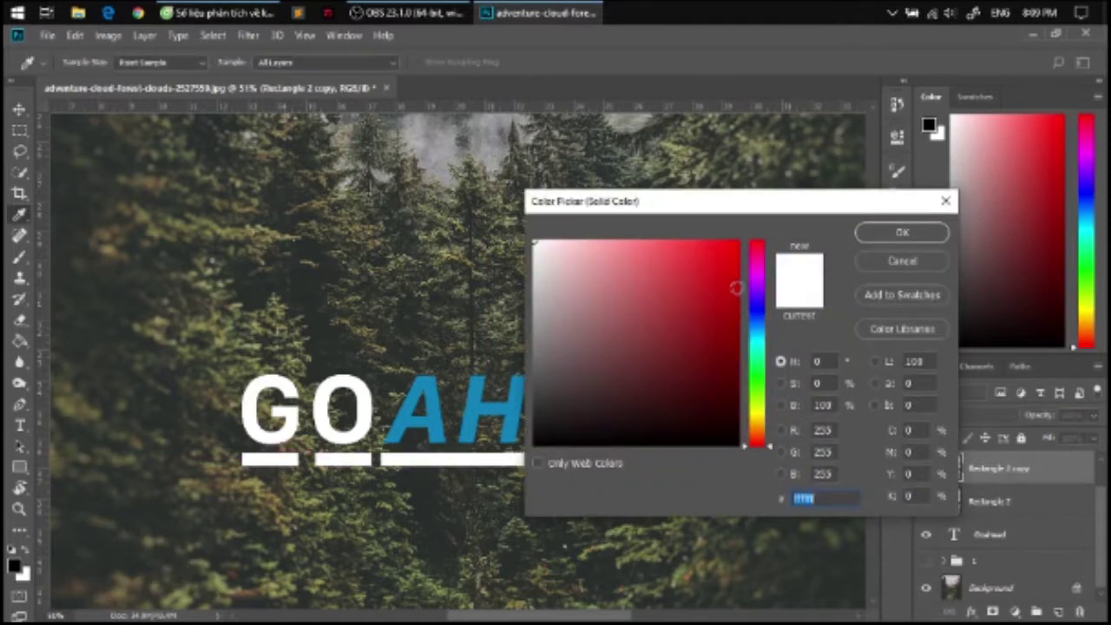
Fill the bar under the O with deep blue
left_click(758, 336)
left_click_drag(749, 318, 737, 318)
left_click(724, 306)
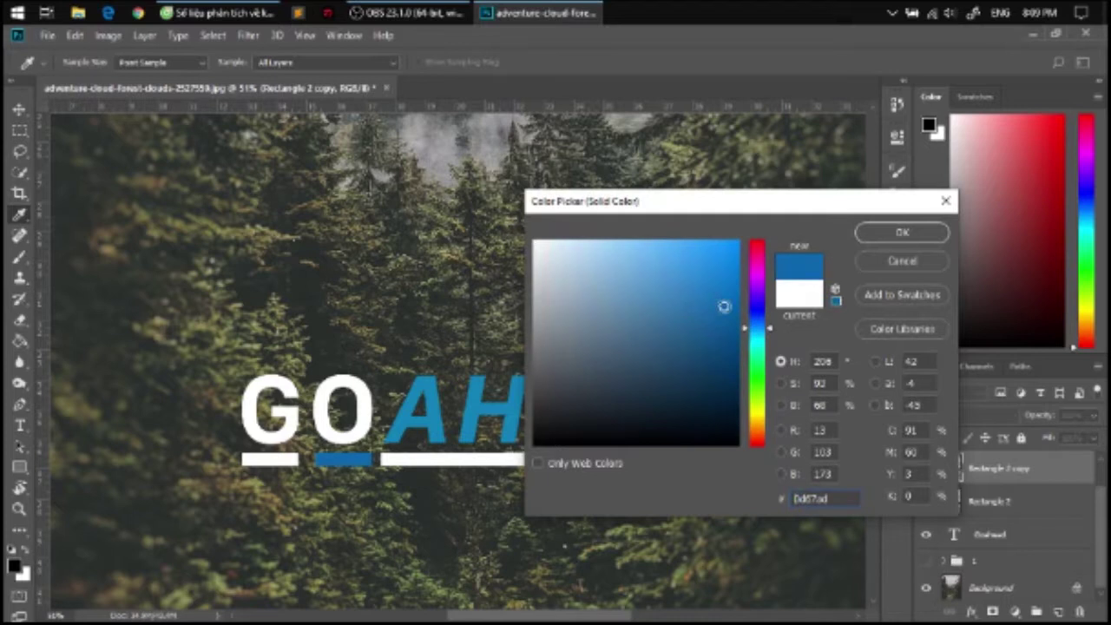
left_click(886, 235)
Fill the short bar under the G with the same blue
key("ctrl+j")
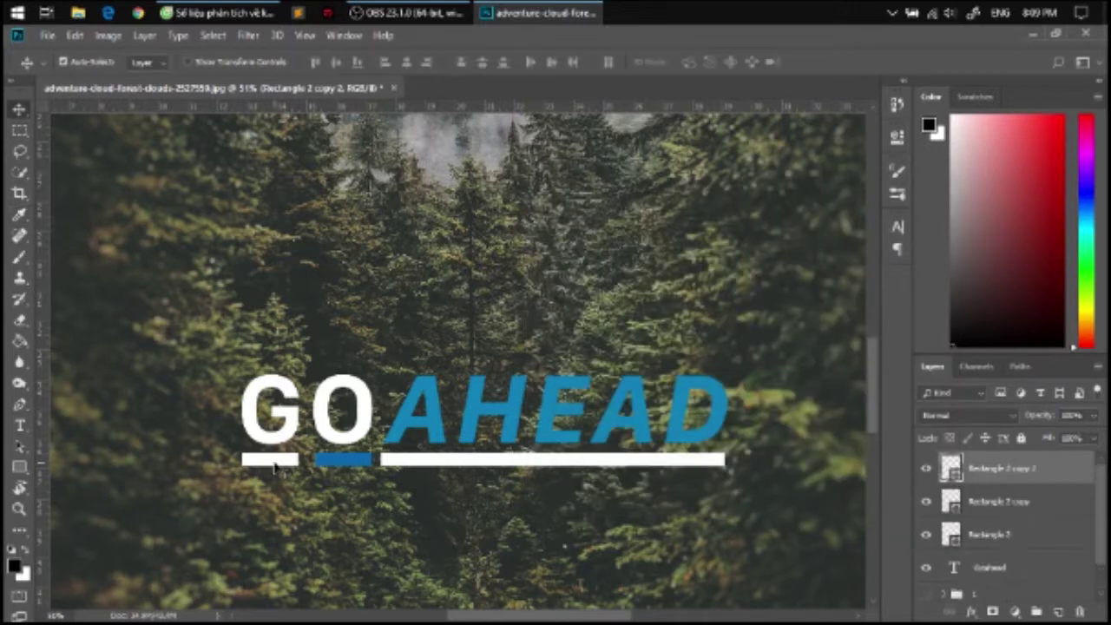
double_click(950, 468)
left_click_drag(768, 408, 764, 332)
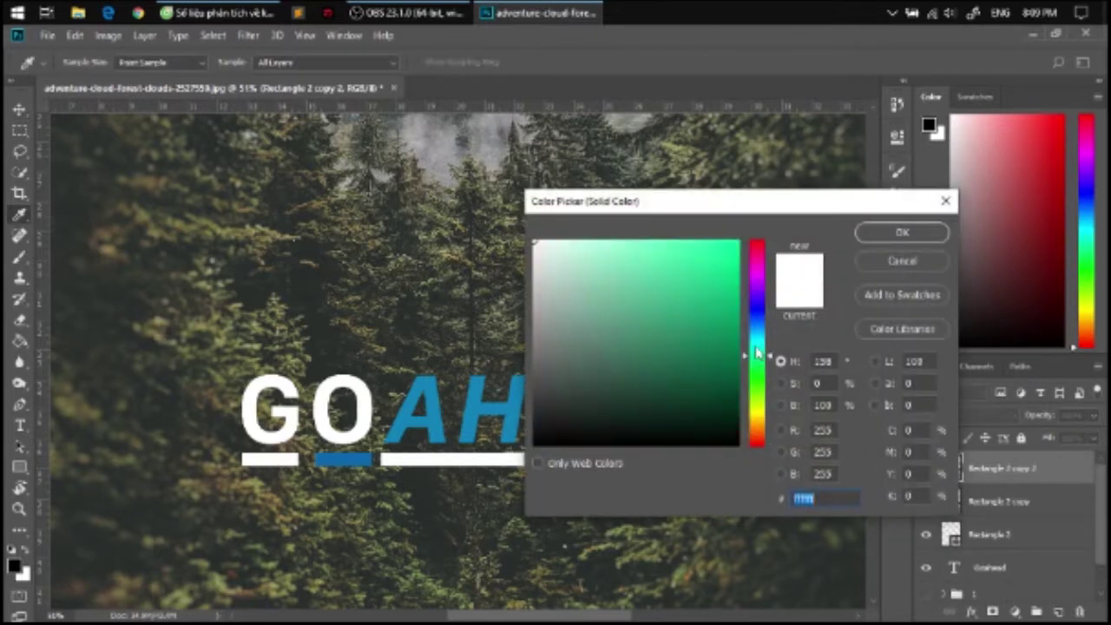
left_click(721, 309)
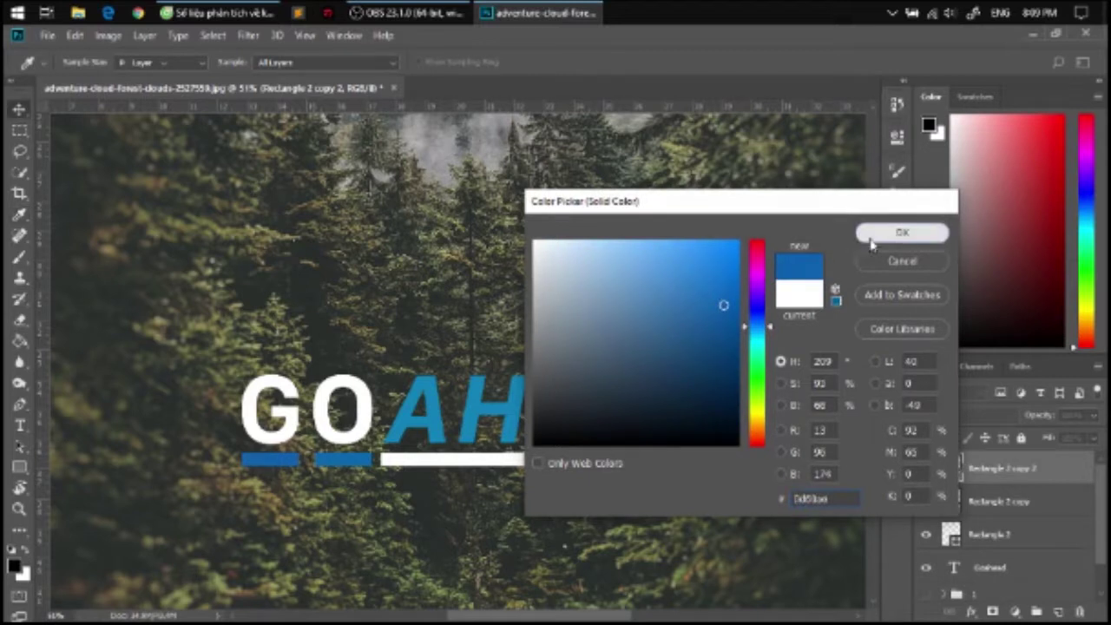
left_click(894, 233)
scroll(482, 352, "down", 5)
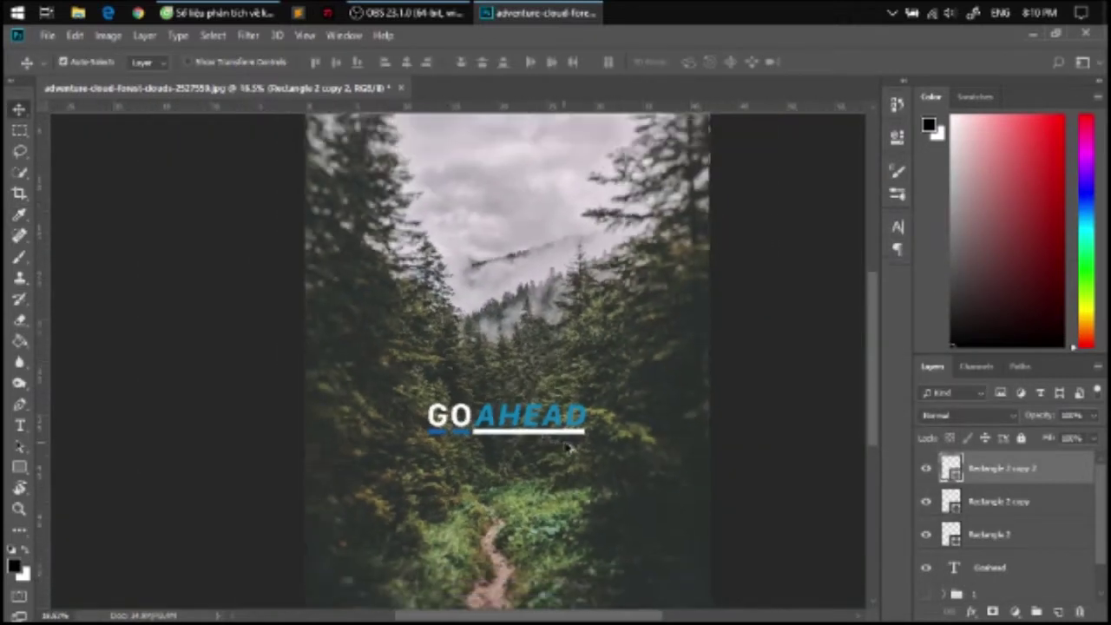
scroll(431, 445, "up", 4)
double_click(493, 438)
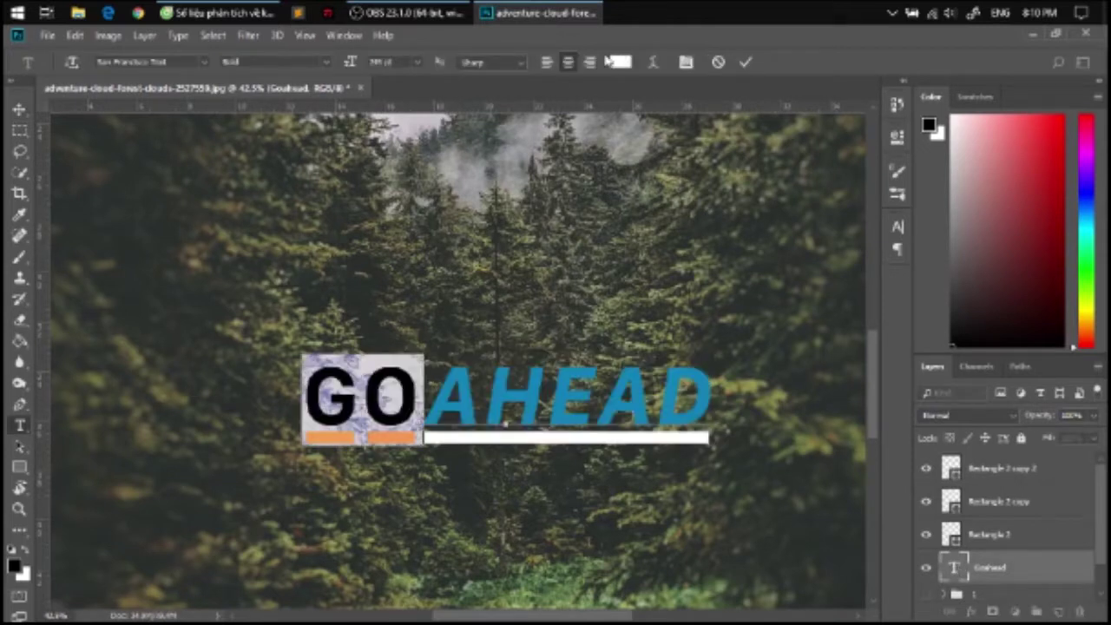
Set the letters GO to an orange text colour
left_click(621, 62)
left_click(757, 358)
left_click_drag(762, 363, 759, 430)
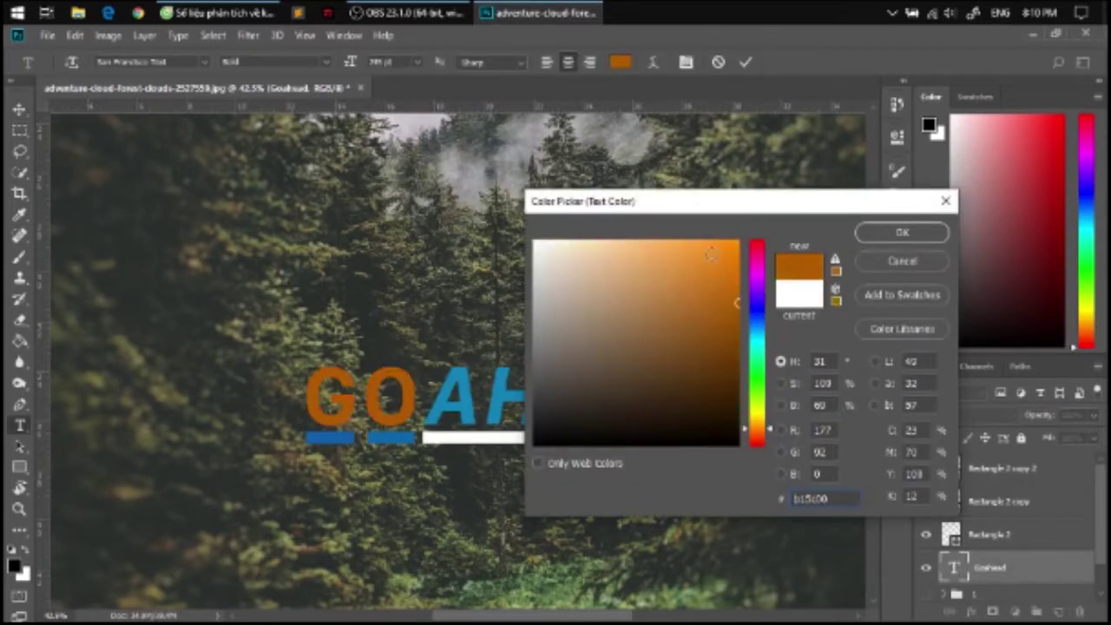
left_click(904, 233)
key("ctrl+Return")
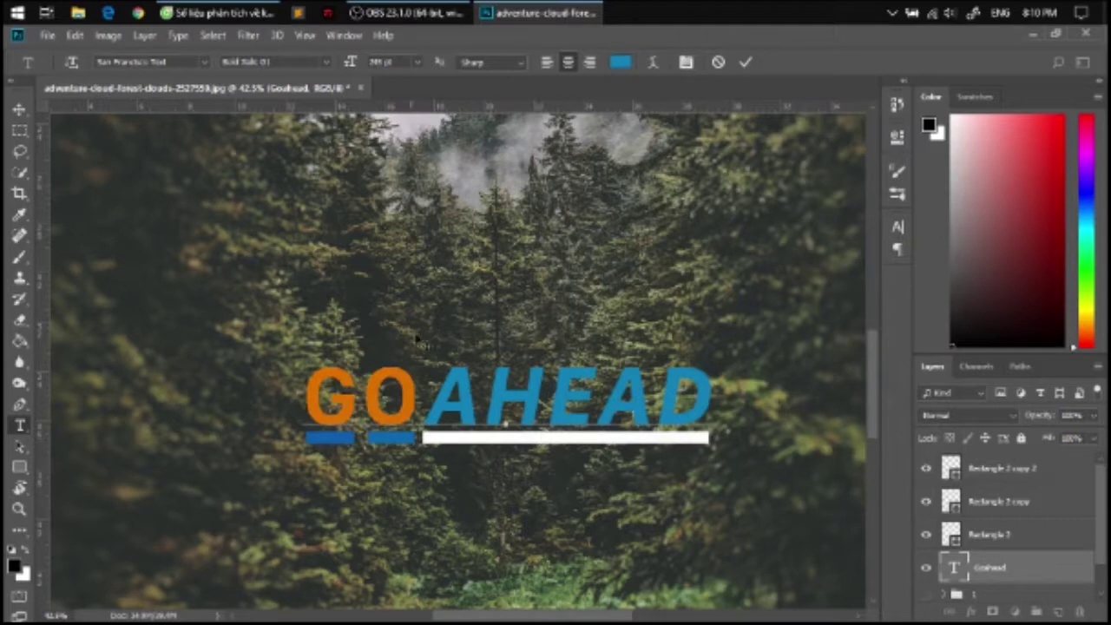
key("v")
Fill the long underline bar with the orange sampled from GO
left_click(526, 438)
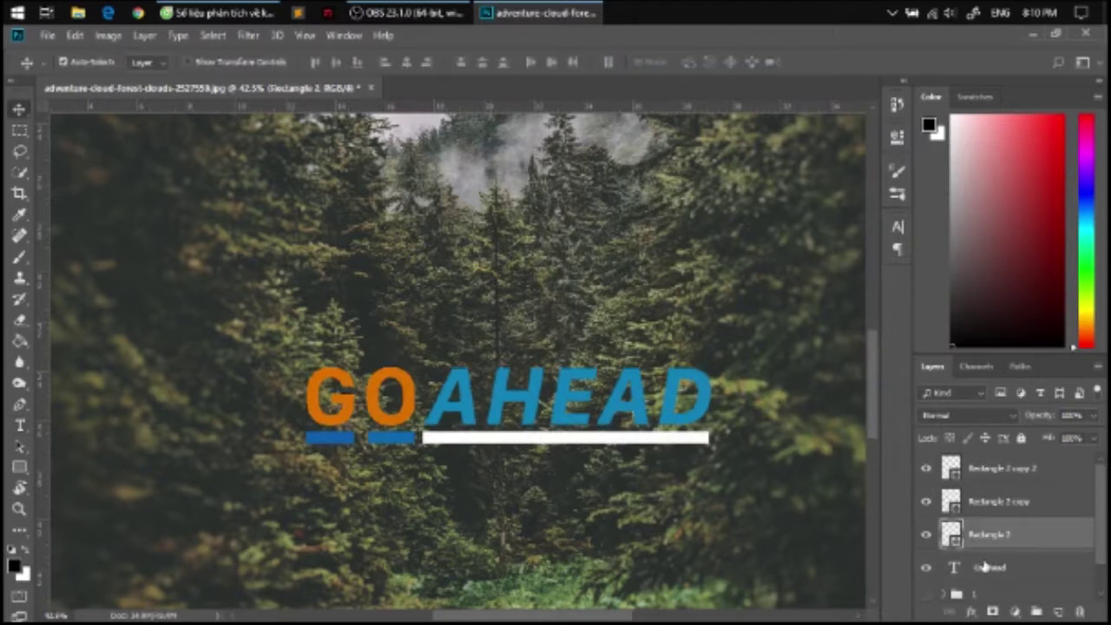
double_click(952, 534)
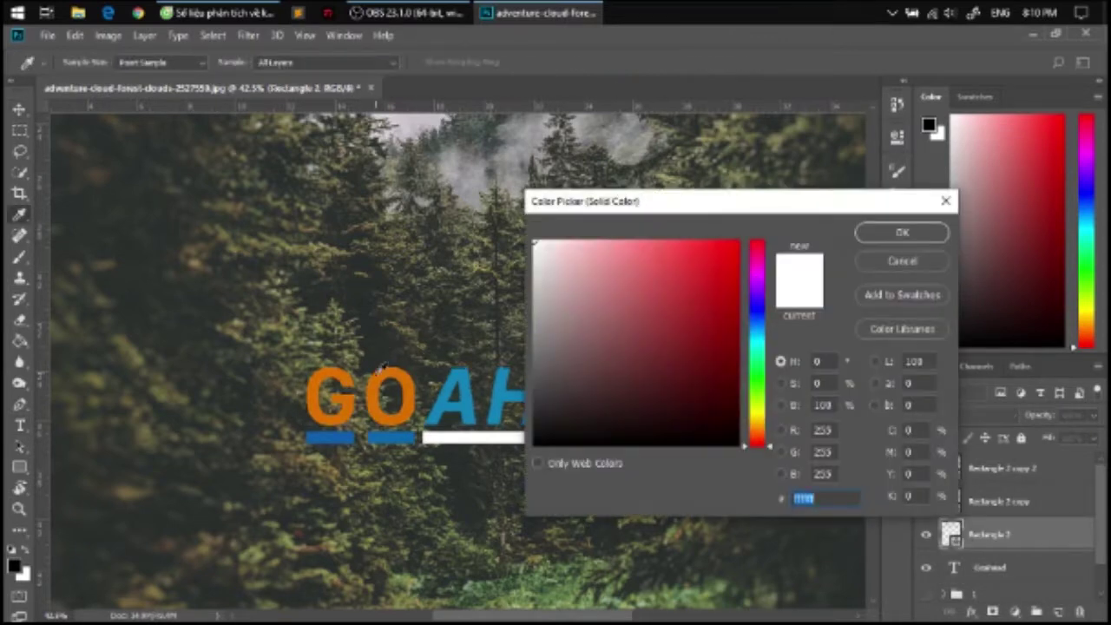
left_click(383, 369)
left_click(903, 233)
scroll(455, 300, "down", 2)
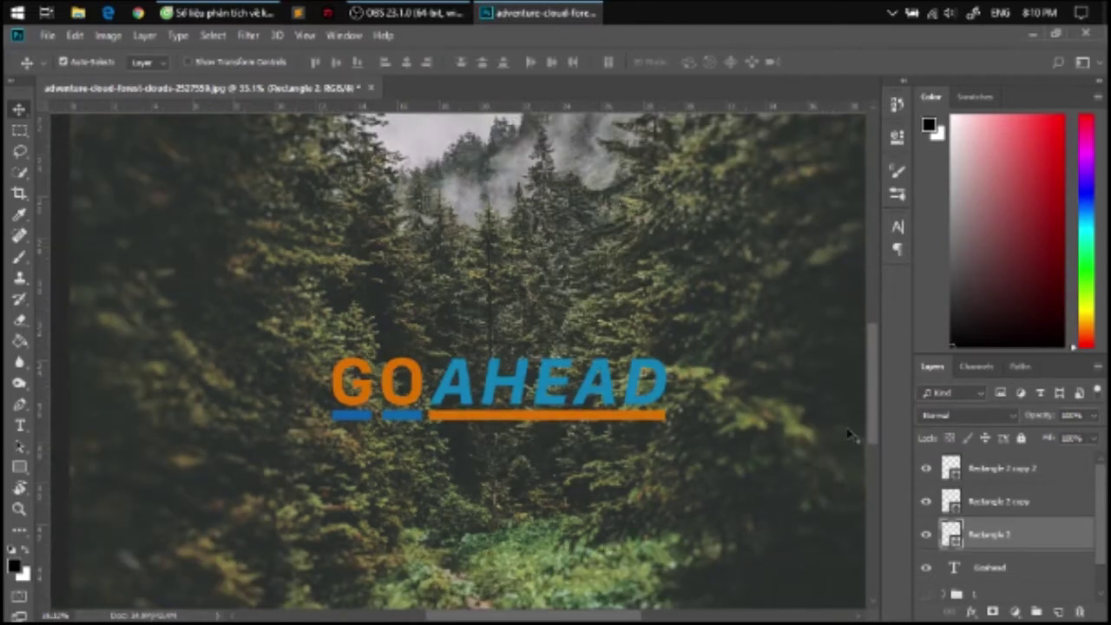
Add a lower-opacity drop shadow to the Goahead text layer
left_click(988, 568)
left_click(970, 612)
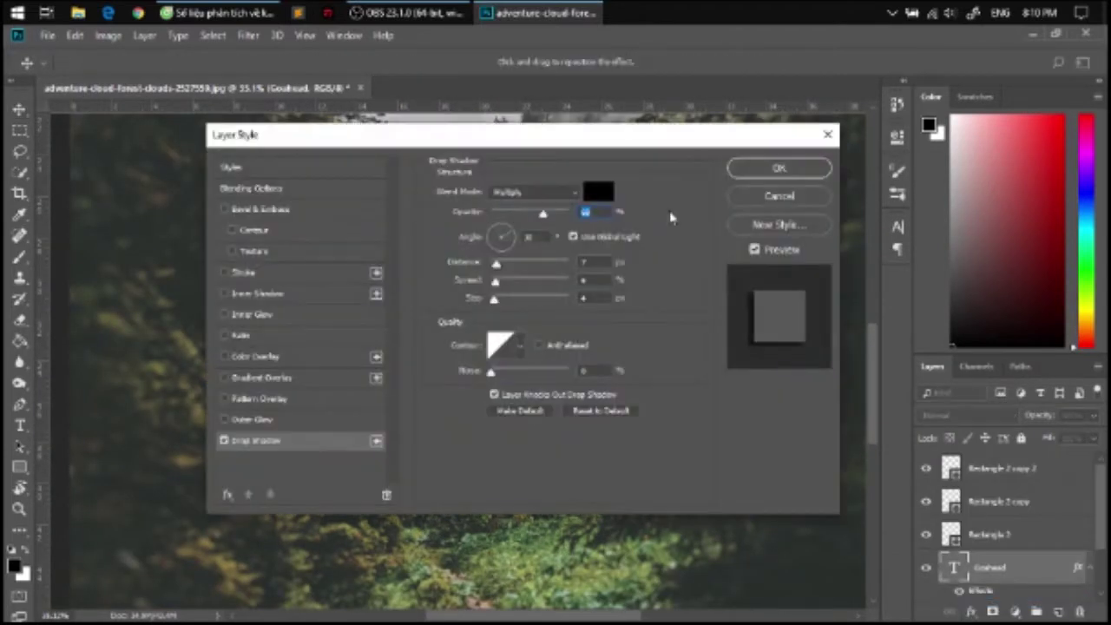
mouse_move(634, 136)
left_mouse_down()
mouse_move(931, 389)
mouse_move(978, 309)
left_mouse_up()
left_click(847, 386)
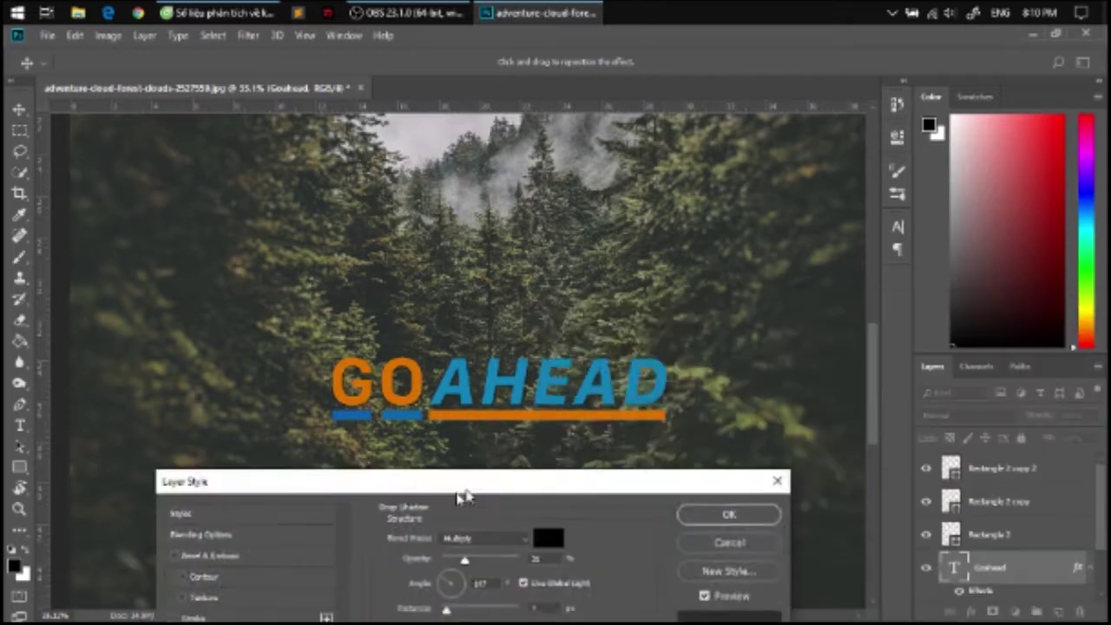
left_click(628, 362)
scroll(529, 417, "down", 2)
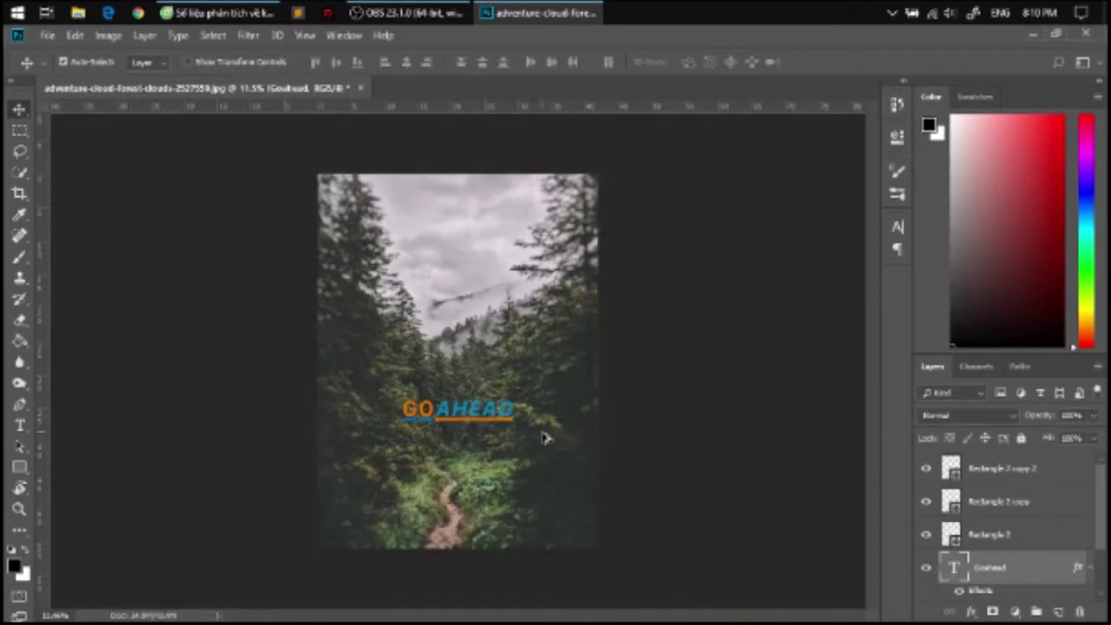
scroll(543, 441, "up", 1)
scroll(525, 426, "down", 1)
scroll(525, 424, "up", 1)
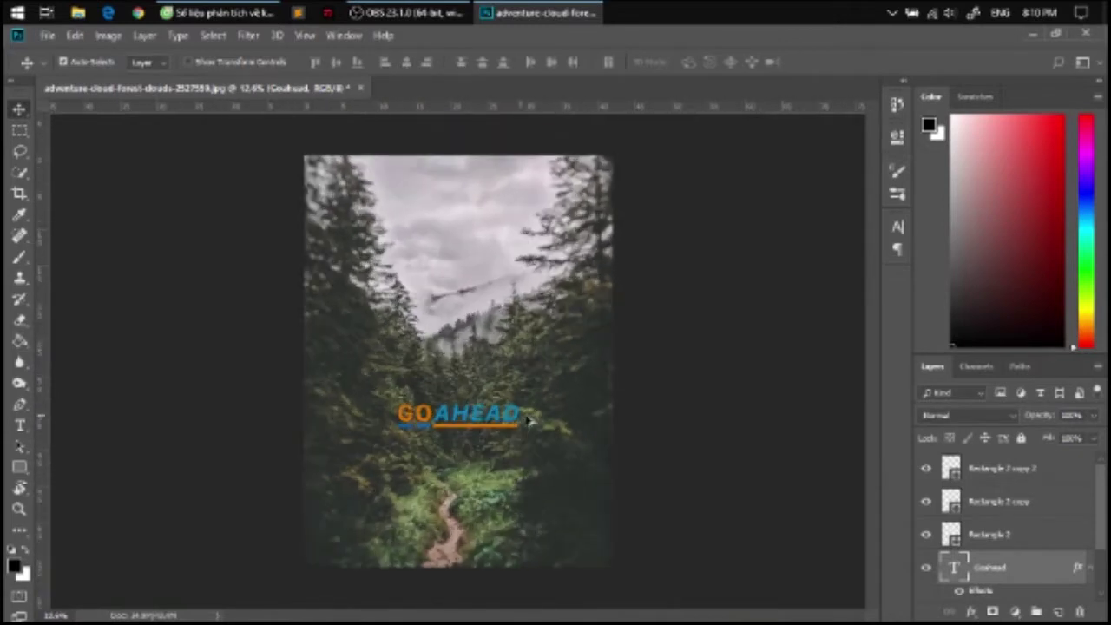
scroll(530, 422, "up", 2)
left_click(47, 35)
left_click(62, 61)
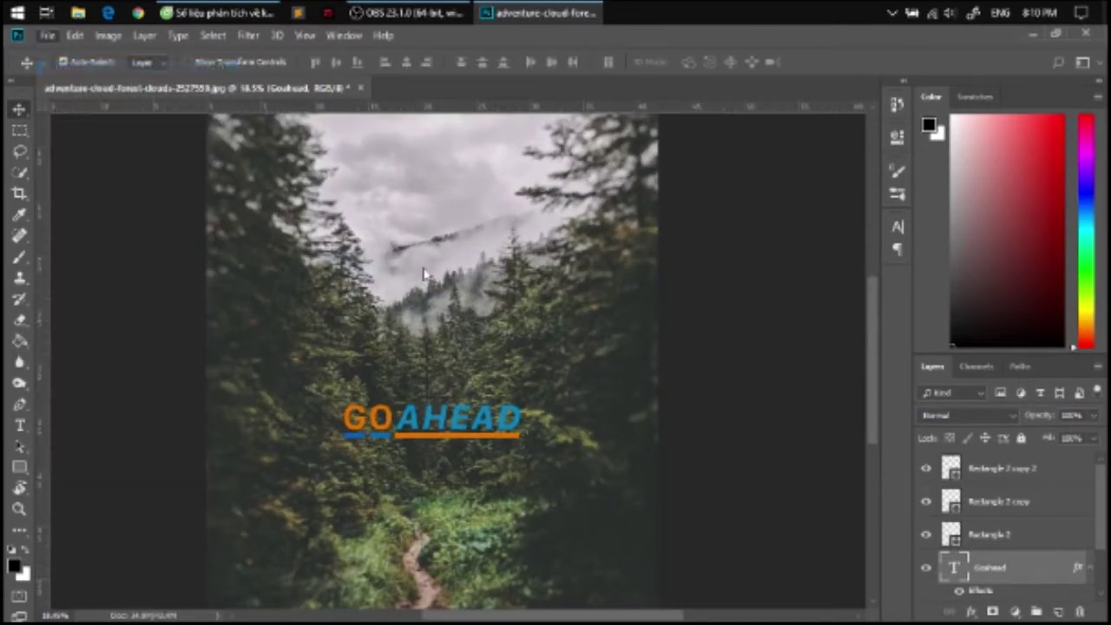
Open atlantic-ocean-cloudy-fog-2508825.jpg from the STOCK folder as a new document
scroll(461, 291, "down", 1)
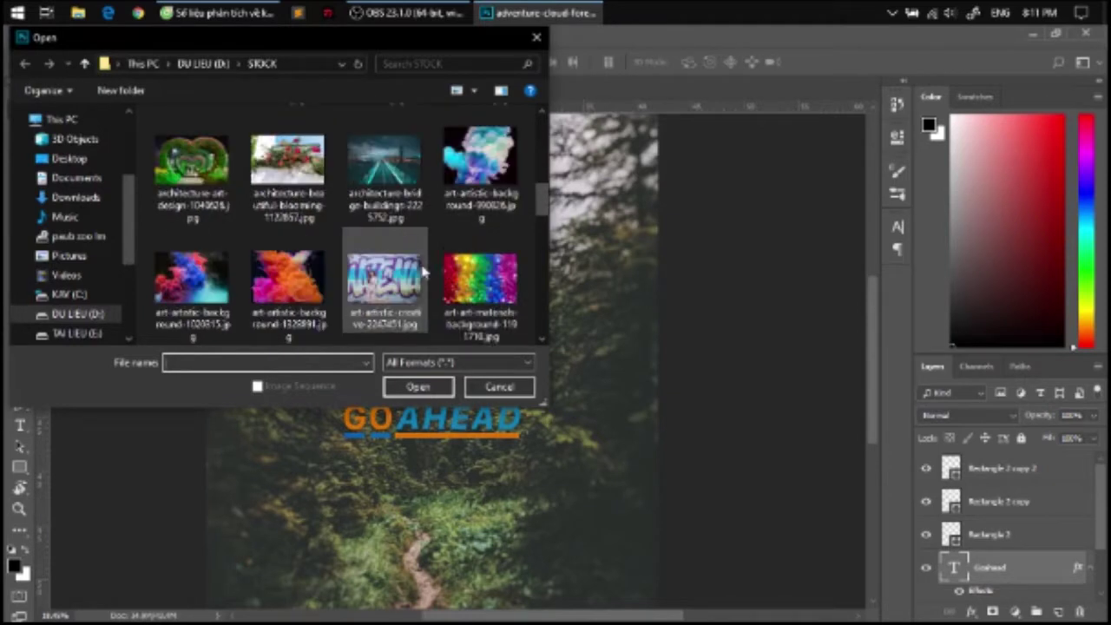
scroll(322, 271, "down", 1)
scroll(313, 273, "down", 1)
left_click(221, 274)
scroll(221, 274, "down", 1)
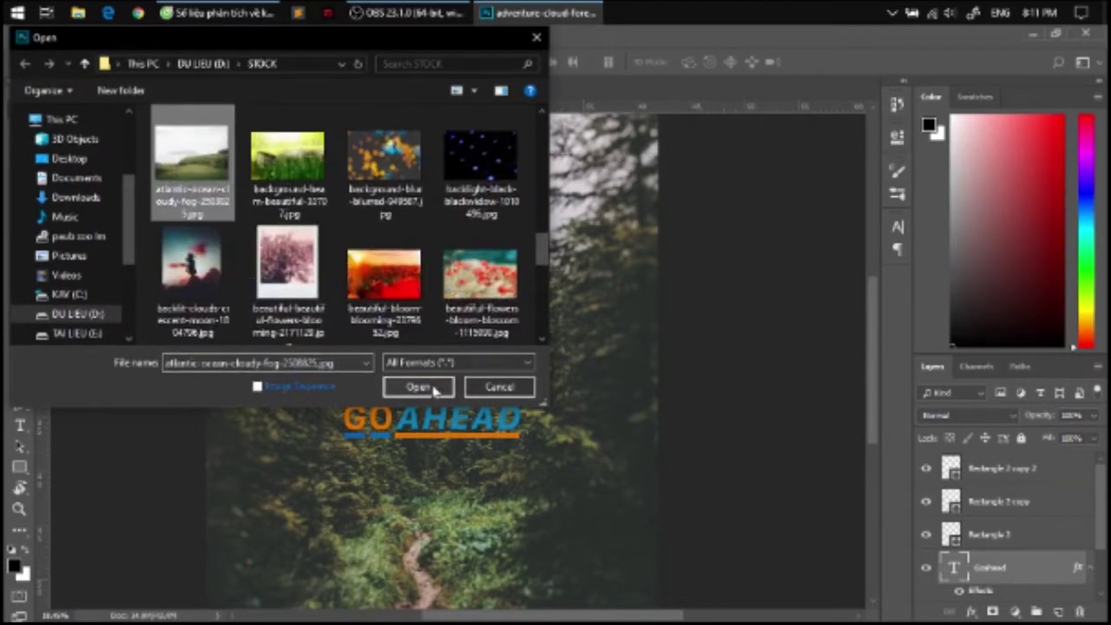
left_click(441, 390)
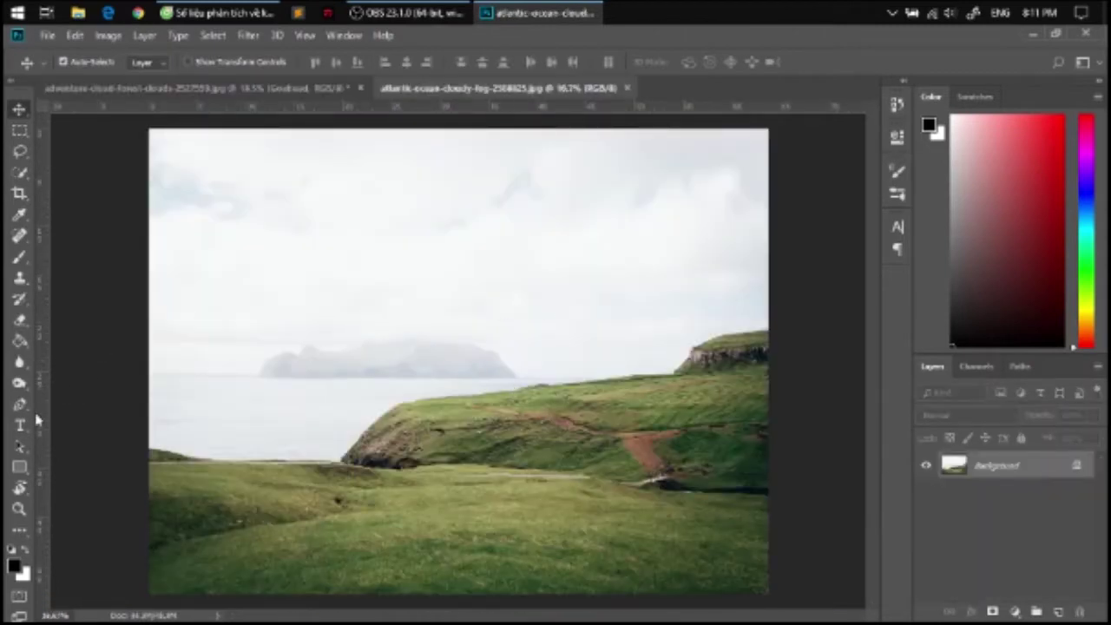
left_click(21, 426)
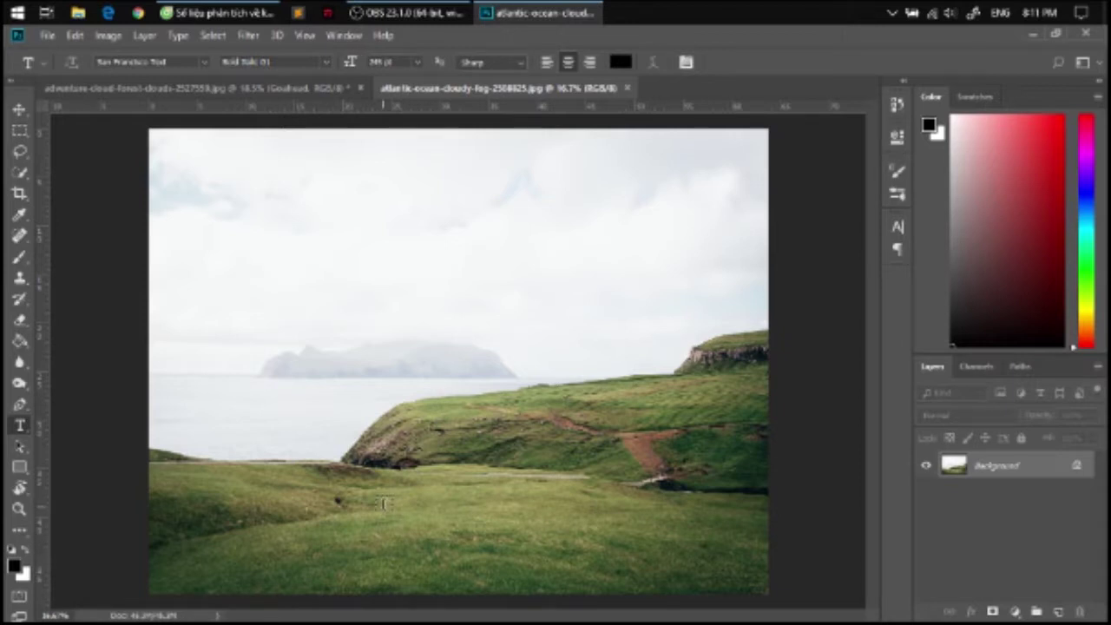
Type the word ENGLISH on the grass near the bottom centre
left_click(383, 504)
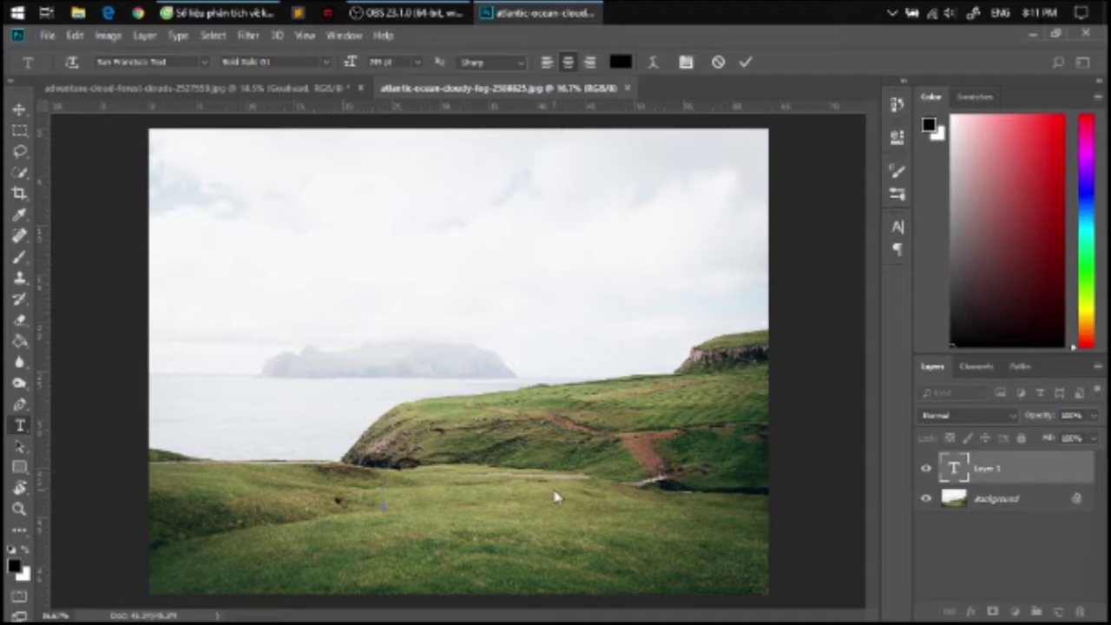
type("ENGLAND")
key("BackSpace")
type("D")
key("BackSpace")
key("BackSpace")
key("BackSpace")
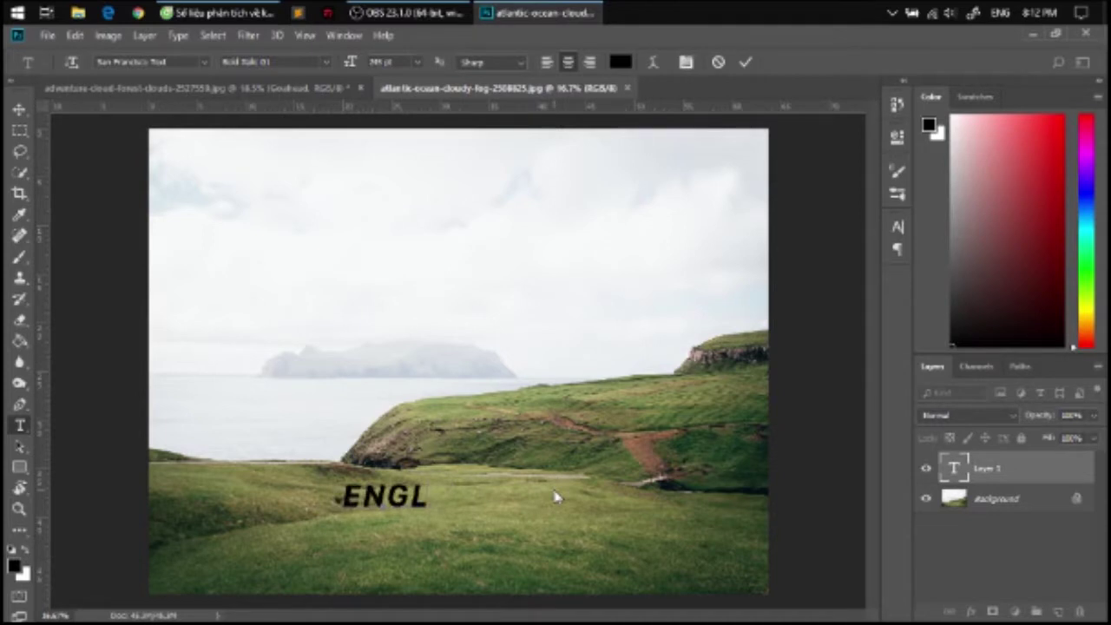
type("ISH")
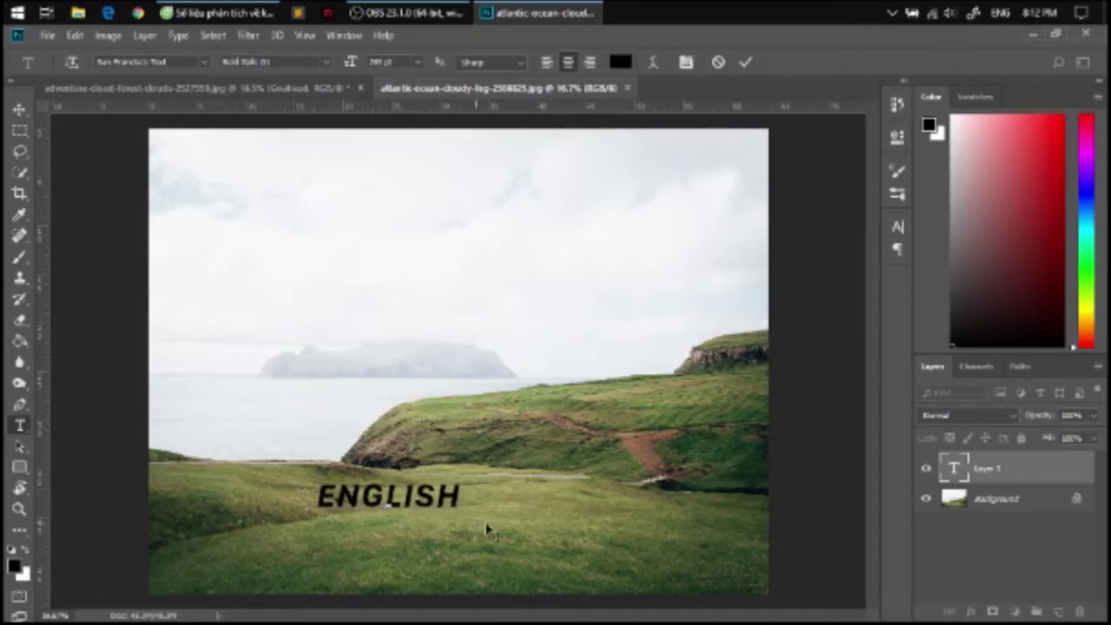
left_click_drag(489, 528, 582, 563)
Make ENGLISH white (ffffff) in the Heavy font style and commit it
key("ctrl+a")
left_click(620, 61)
type("ffffff")
left_click(903, 231)
left_click(327, 61)
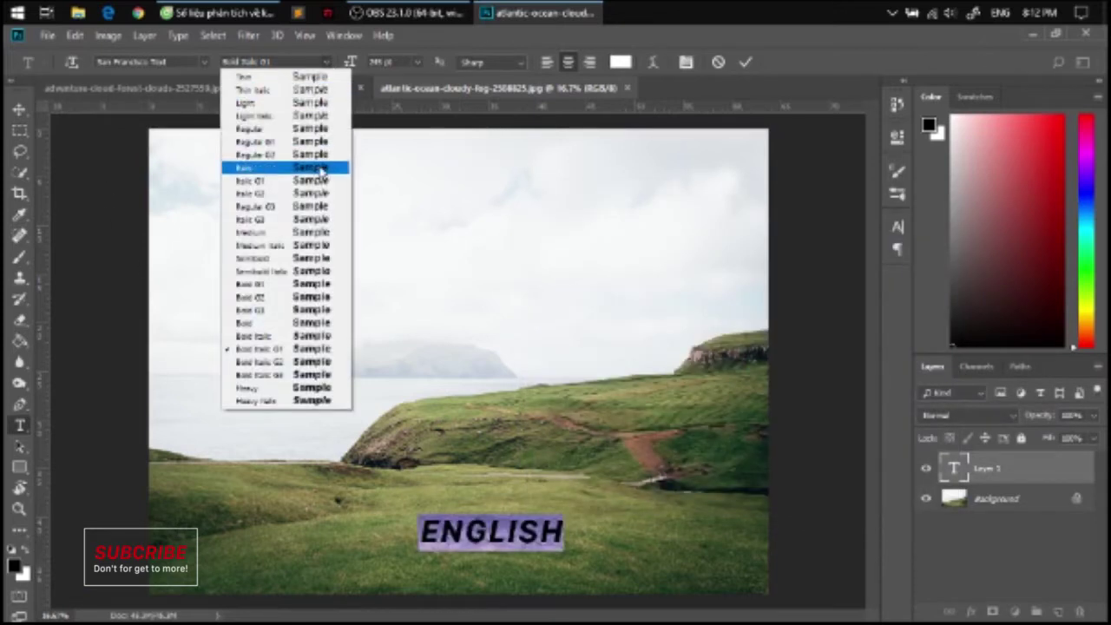
left_click(282, 400)
left_click(19, 110)
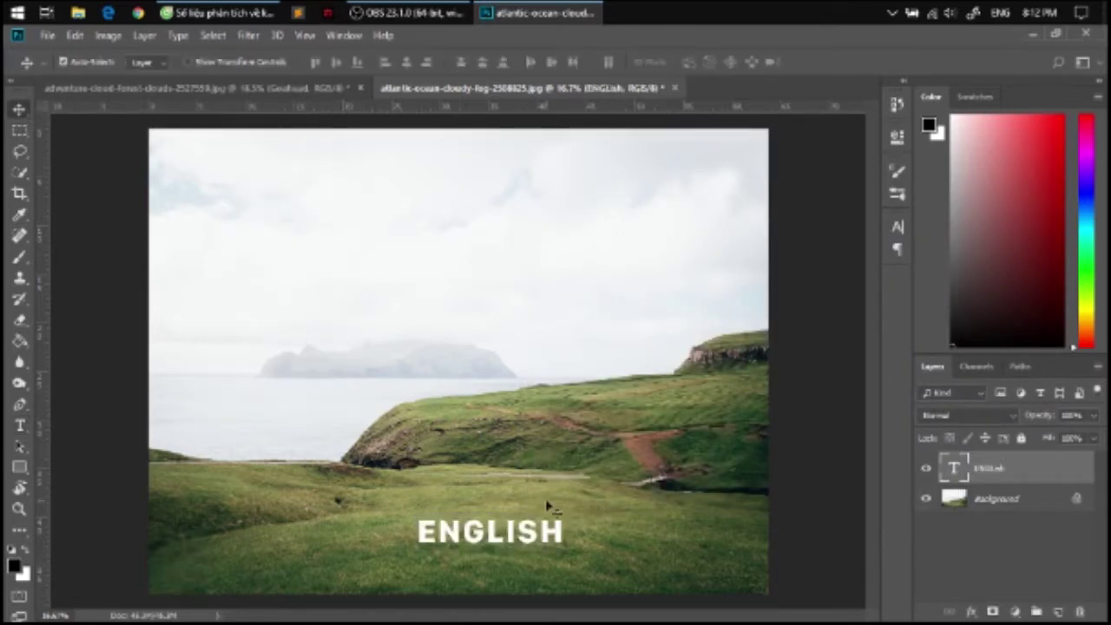
left_click(565, 501)
key("ctrl+t")
Scale ENGLISH up, shift it left and skew it to tilt along the grass
left_click_drag(565, 501, 642, 492)
left_click_drag(551, 523, 421, 522)
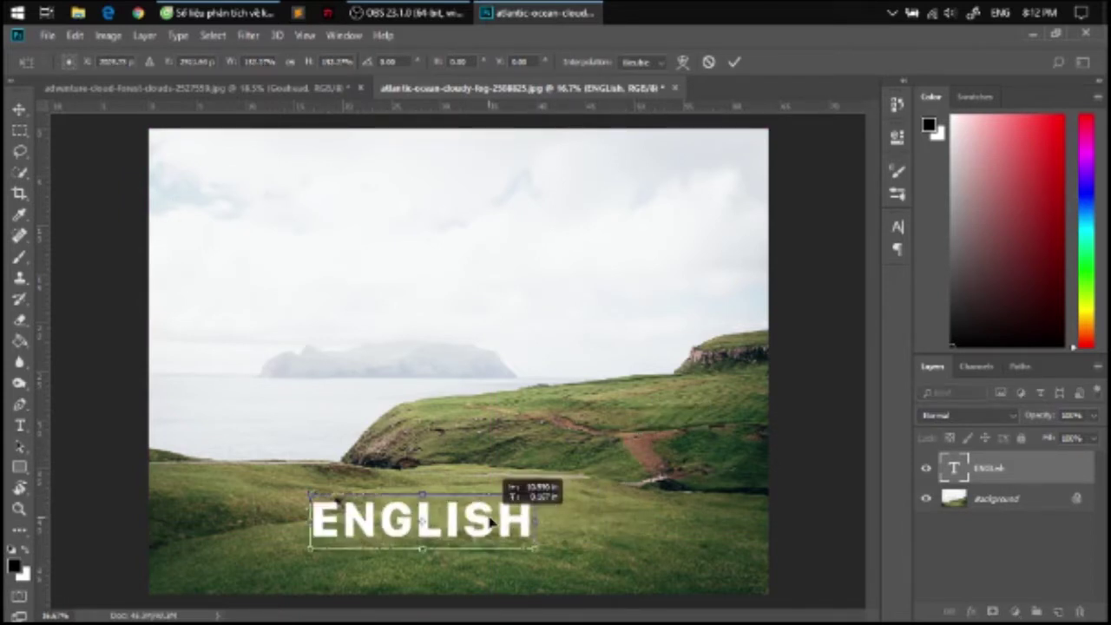
right_click(492, 501)
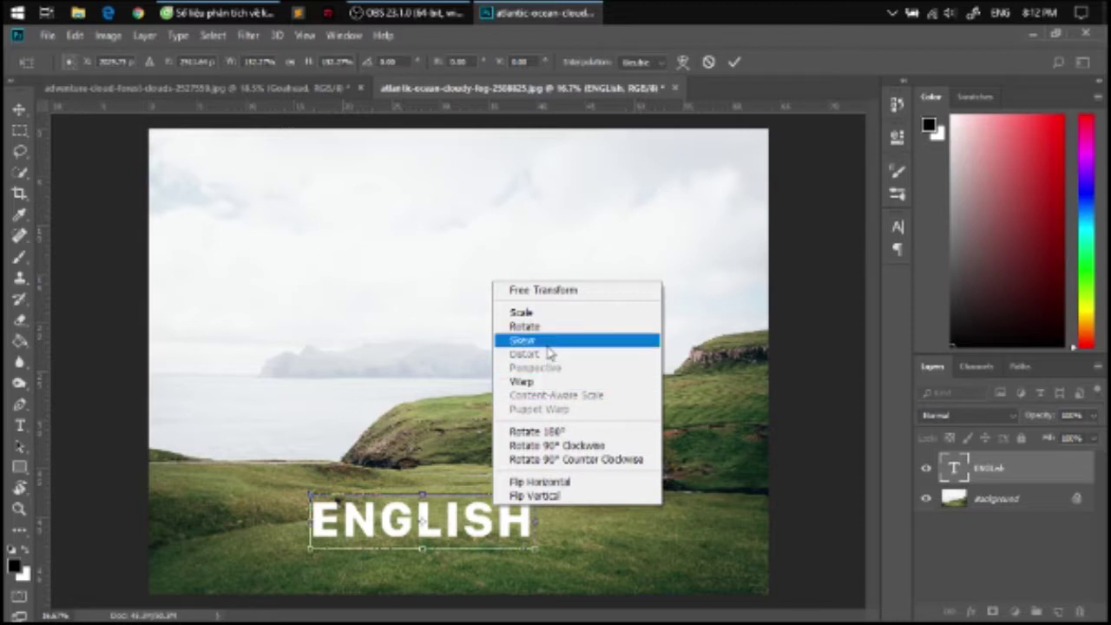
left_click(542, 341)
left_click_drag(531, 497, 528, 495)
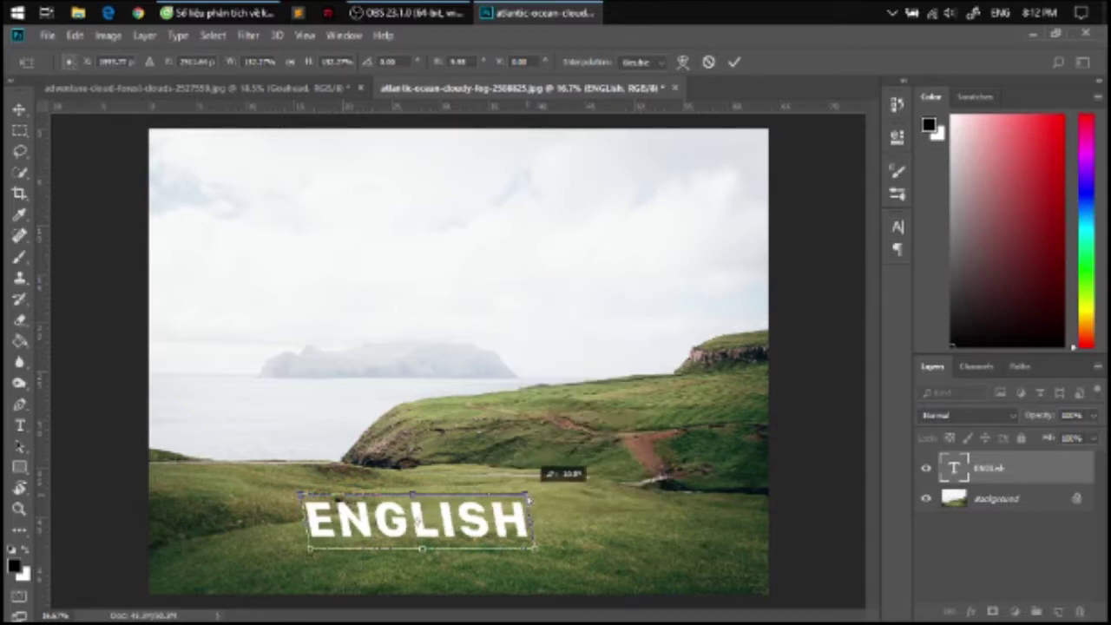
left_click_drag(538, 553, 535, 532)
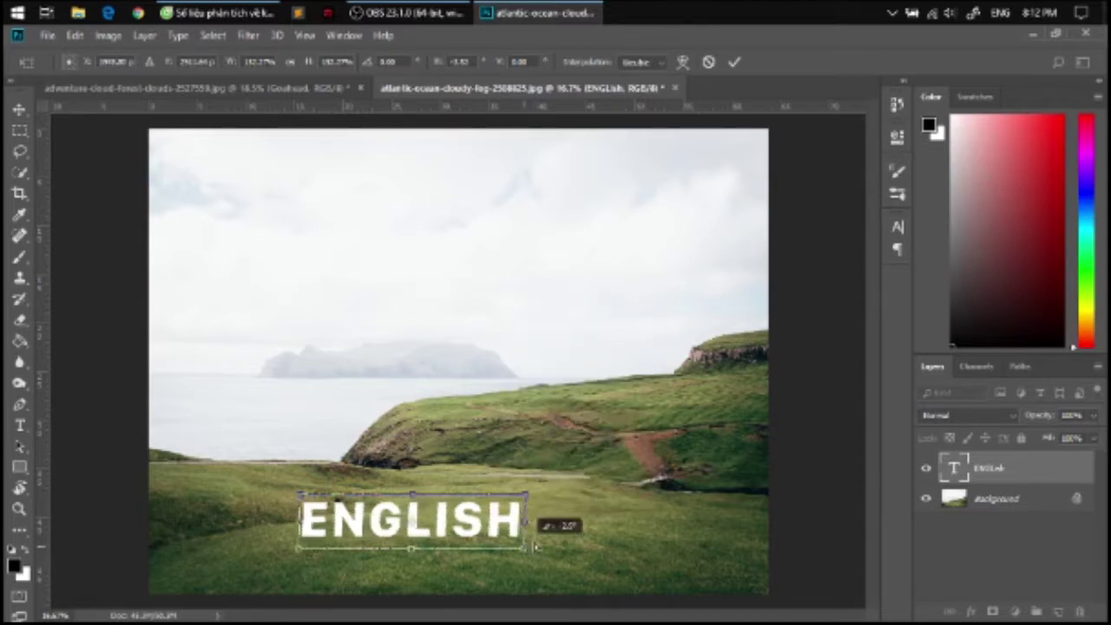
left_click_drag(525, 484, 523, 485)
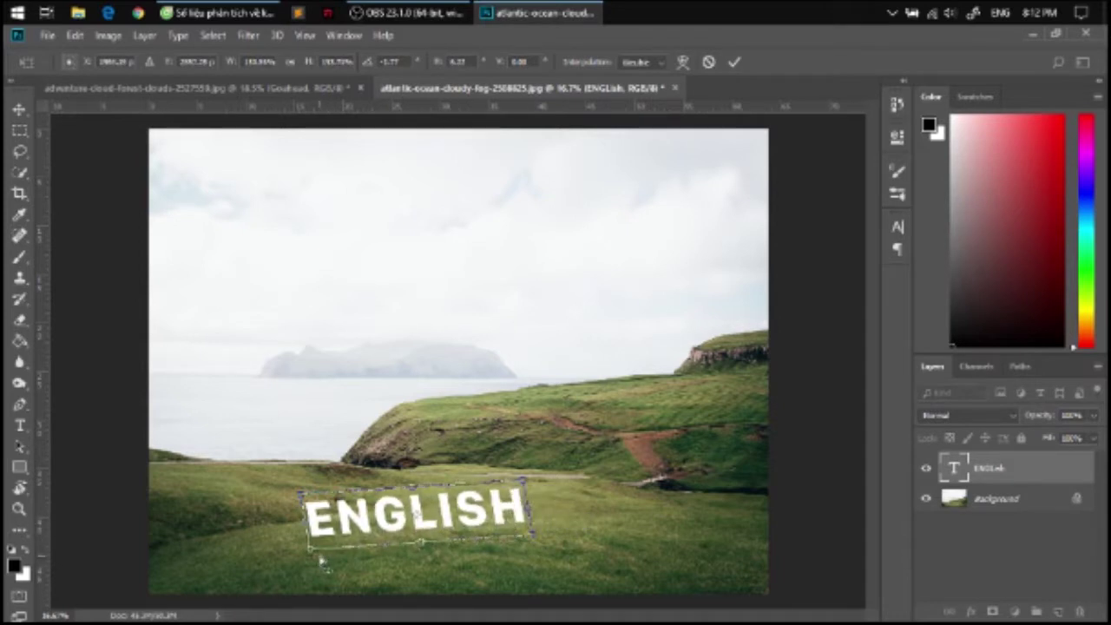
left_click_drag(322, 560, 307, 512)
right_click(485, 511)
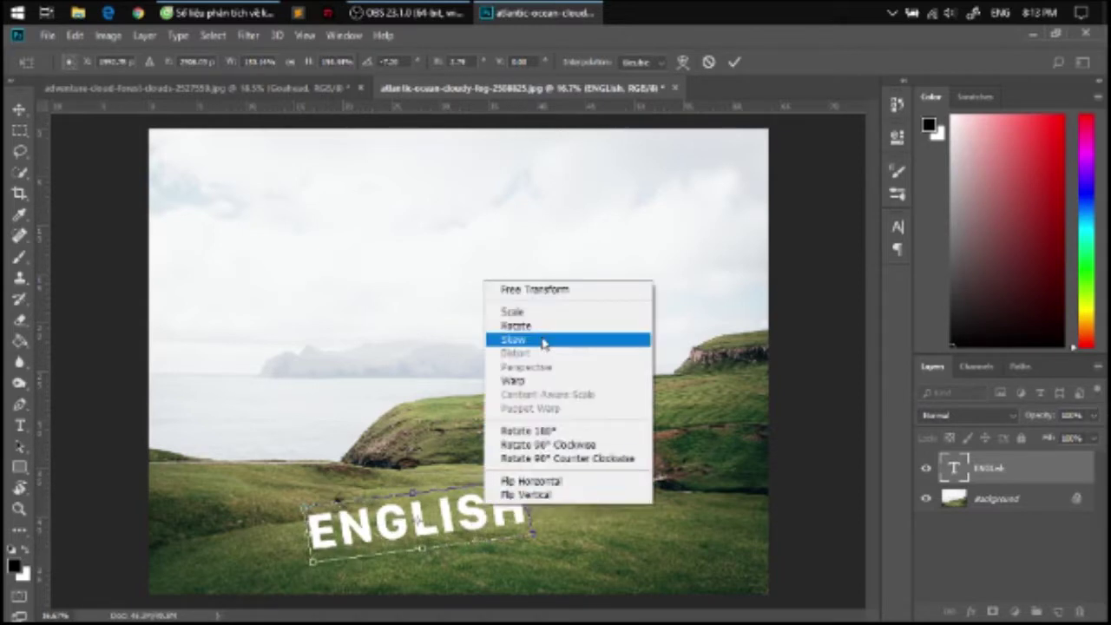
left_click(741, 63)
Rasterize the ENGLISH type and apply a perspective narrowing its right side
right_click(1003, 470)
left_click(854, 263)
left_click_drag(419, 534, 418, 535)
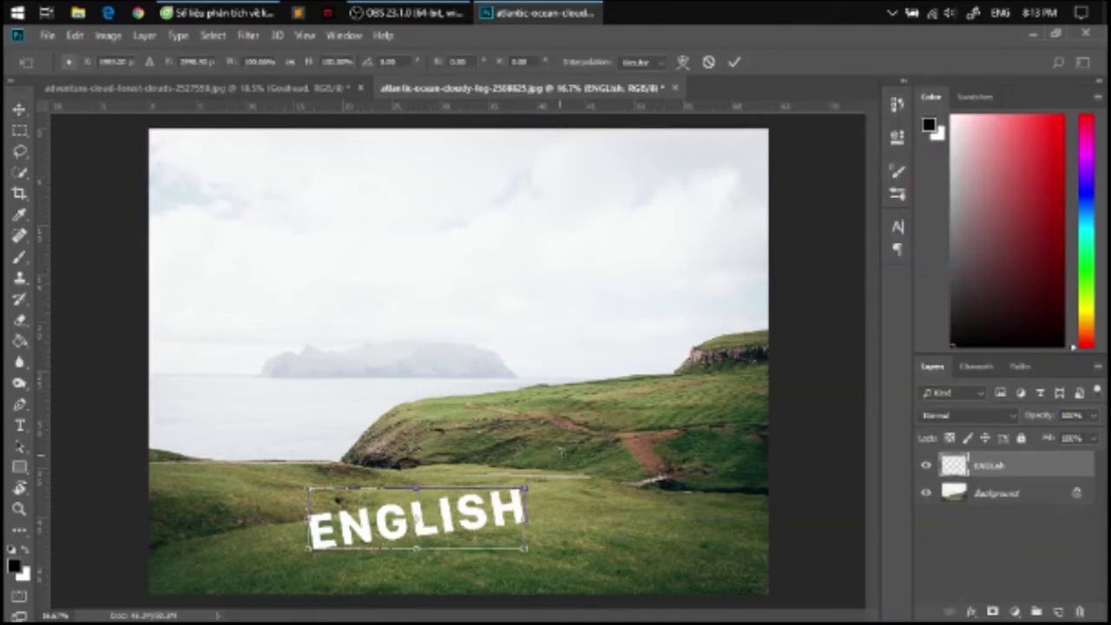
key("ctrl+t")
right_click(491, 521)
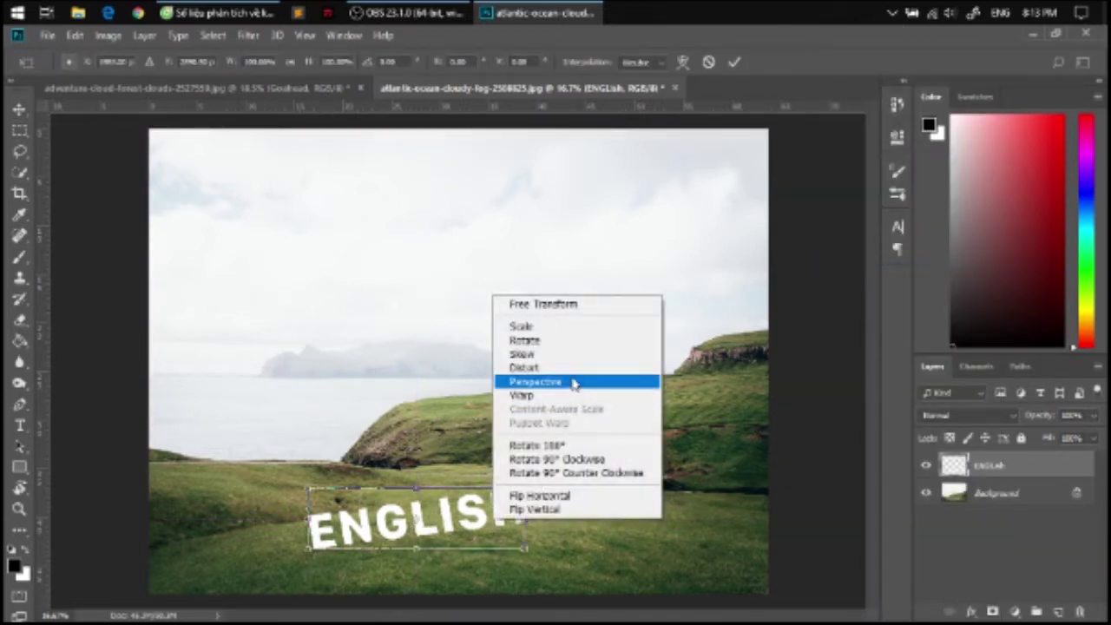
left_click(573, 383)
left_click_drag(527, 552, 523, 546)
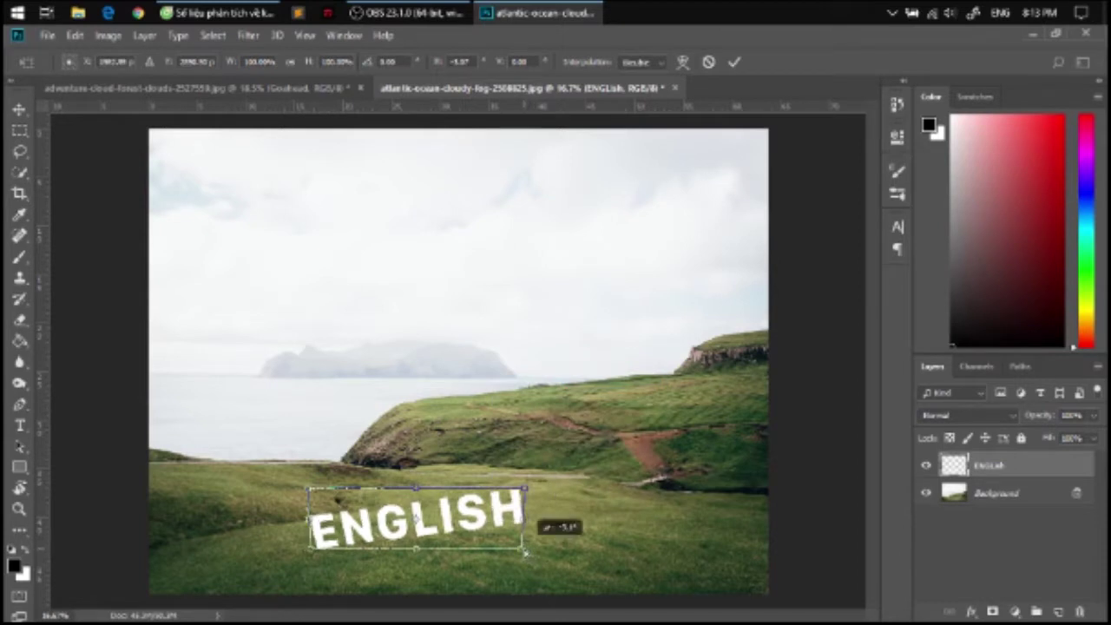
key("Return")
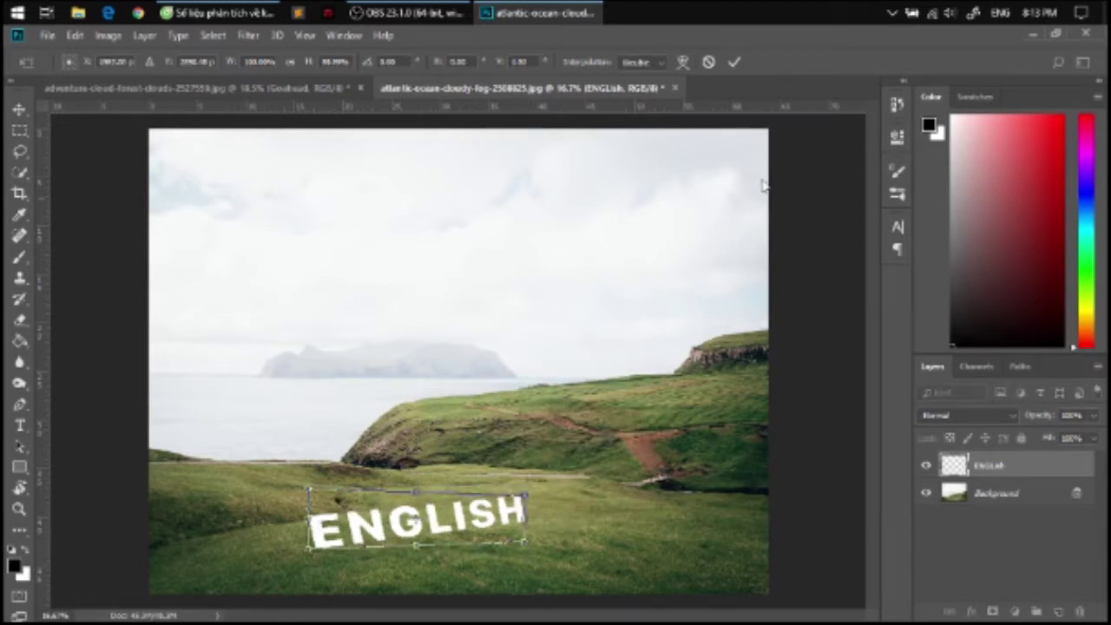
Duplicate the ENGLISH layer as an ENGLISH copy
key("b")
left_click_drag(990, 465, 1036, 611)
key("Return")
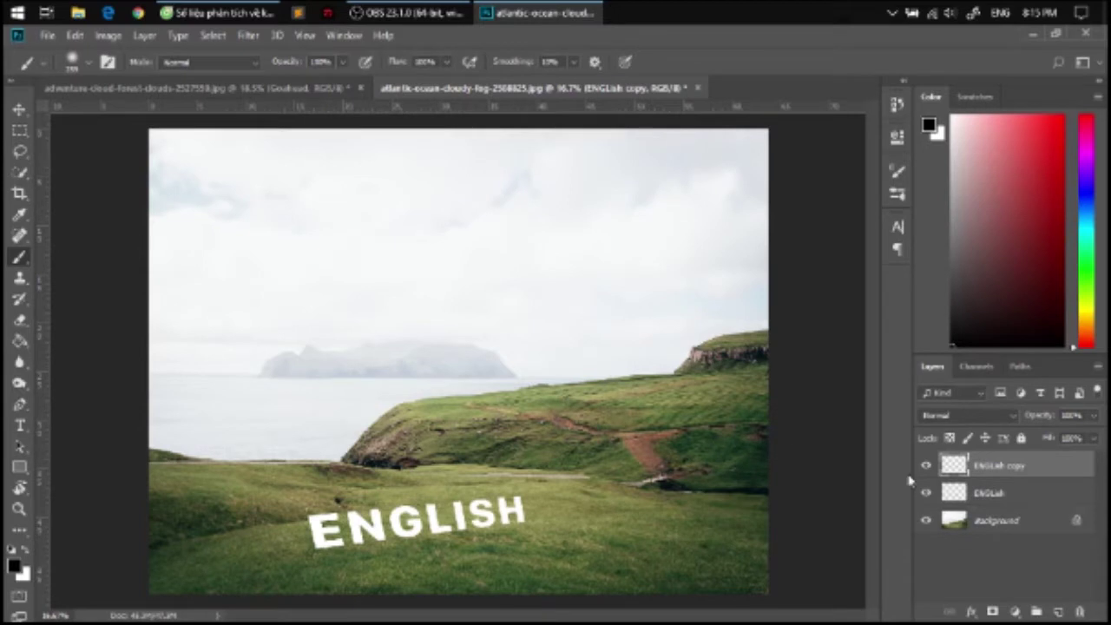
Flip the ENGLISH copy vertically and position it, tilted, directly beneath the original
key("ctrl+t")
right_click(415, 516)
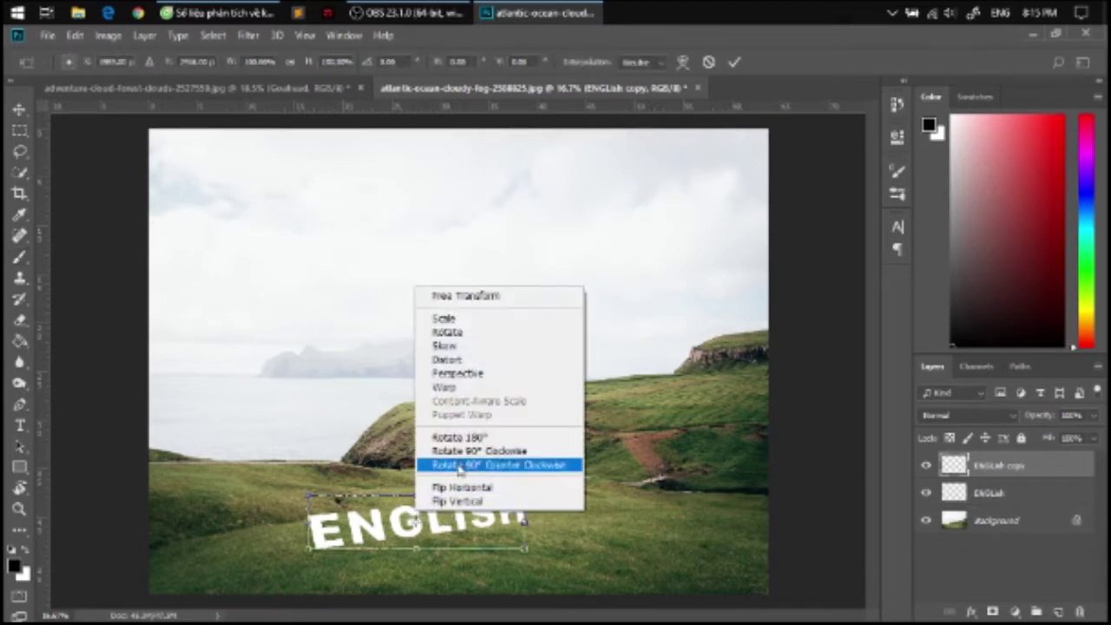
left_click(490, 502)
right_click(472, 513)
left_click(491, 488)
left_click_drag(416, 522, 416, 554)
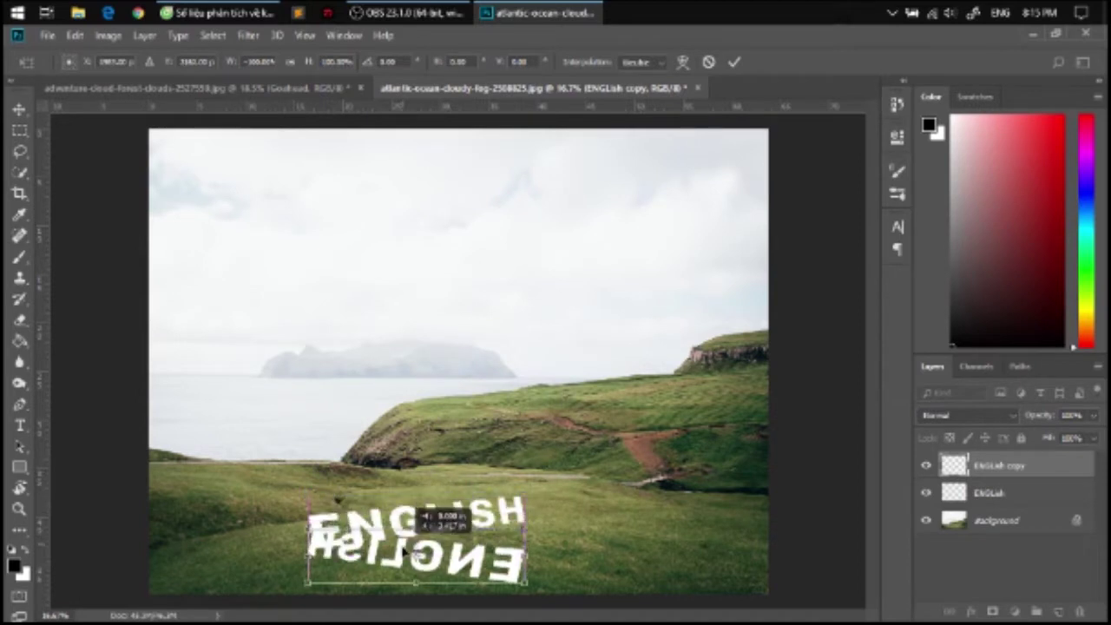
mouse_move(526, 554)
left_mouse_down()
mouse_move(174, 556)
mouse_move(379, 555)
mouse_move(312, 556)
left_mouse_up()
left_click_drag(524, 522, 537, 569)
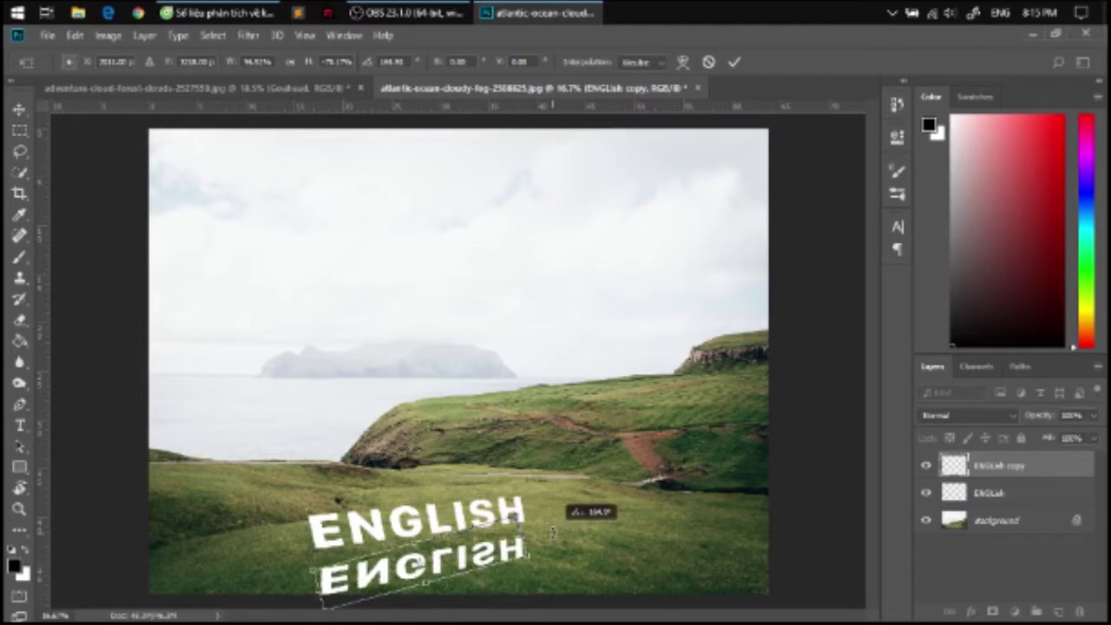
mouse_move(525, 583)
left_mouse_down()
mouse_move(493, 556)
mouse_move(536, 547)
mouse_move(534, 517)
left_mouse_up()
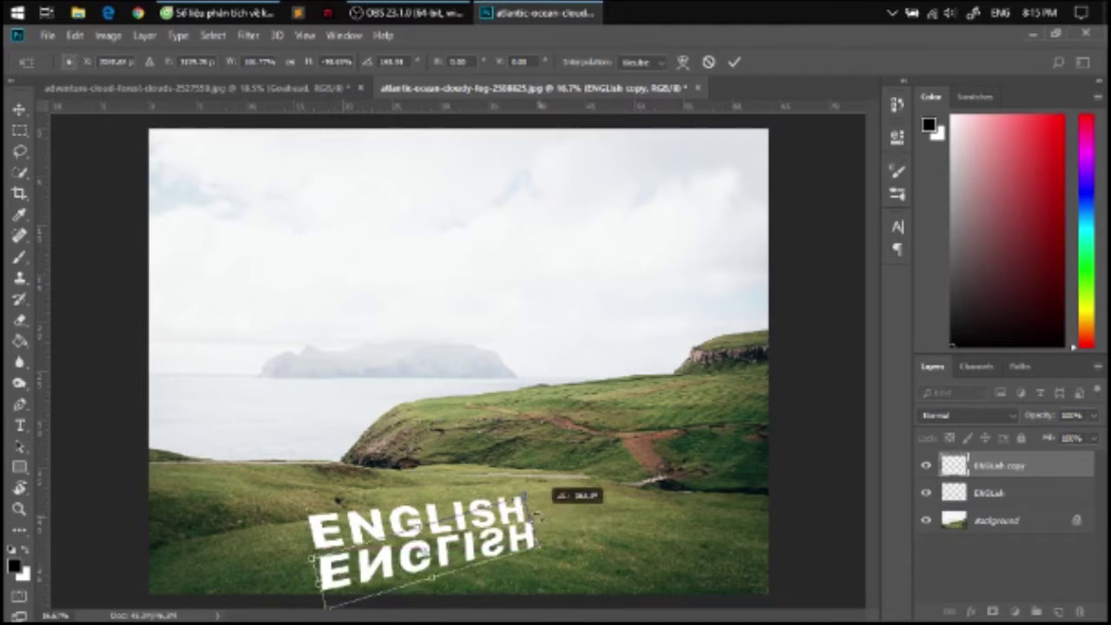
Rotate the reflected copy slightly further and commit the transform
left_click_drag(533, 518, 469, 514)
left_click(734, 62)
key("b")
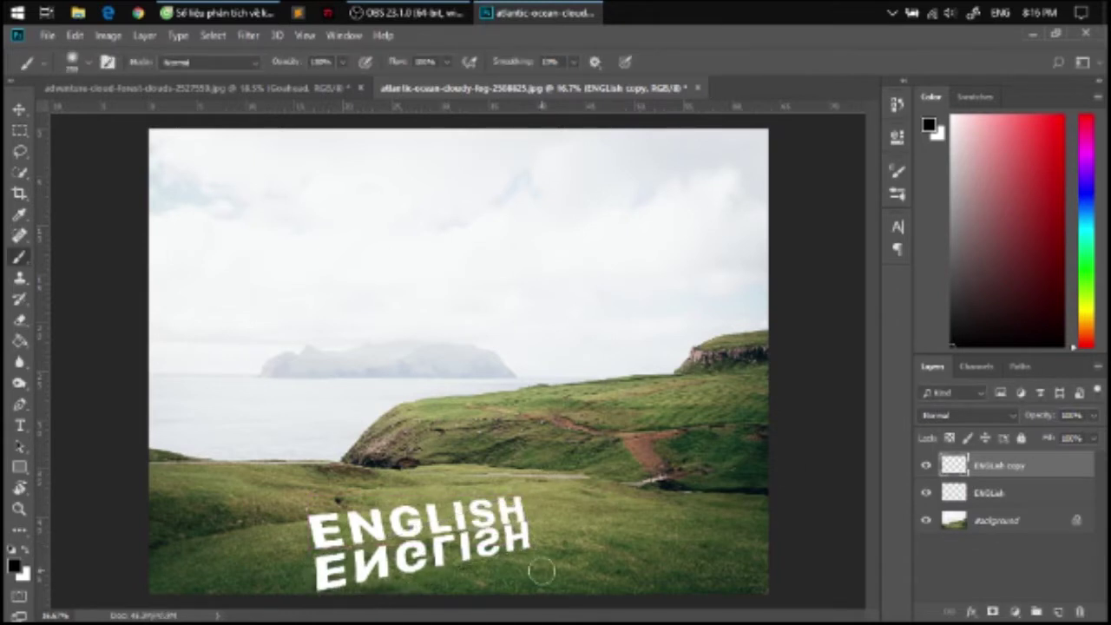
Distort the reflection's corners so it spreads flatter and meets the original's baseline
key("ctrl+t")
right_click(519, 587)
left_click(539, 401)
left_click_drag(531, 591, 563, 595)
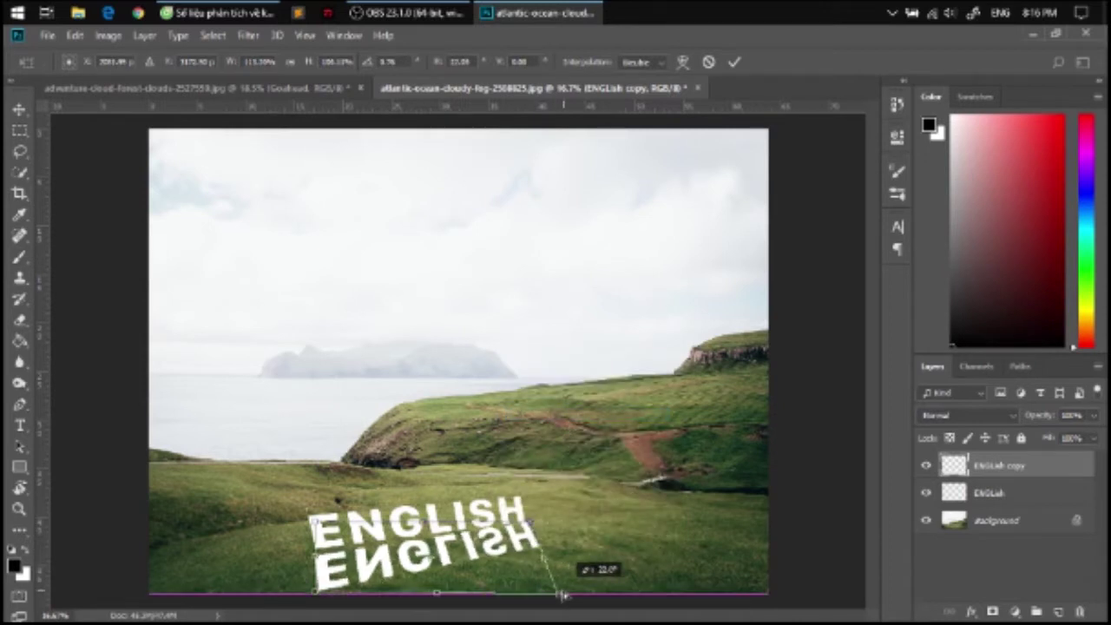
left_click_drag(562, 595, 565, 574)
left_click_drag(565, 578, 542, 583)
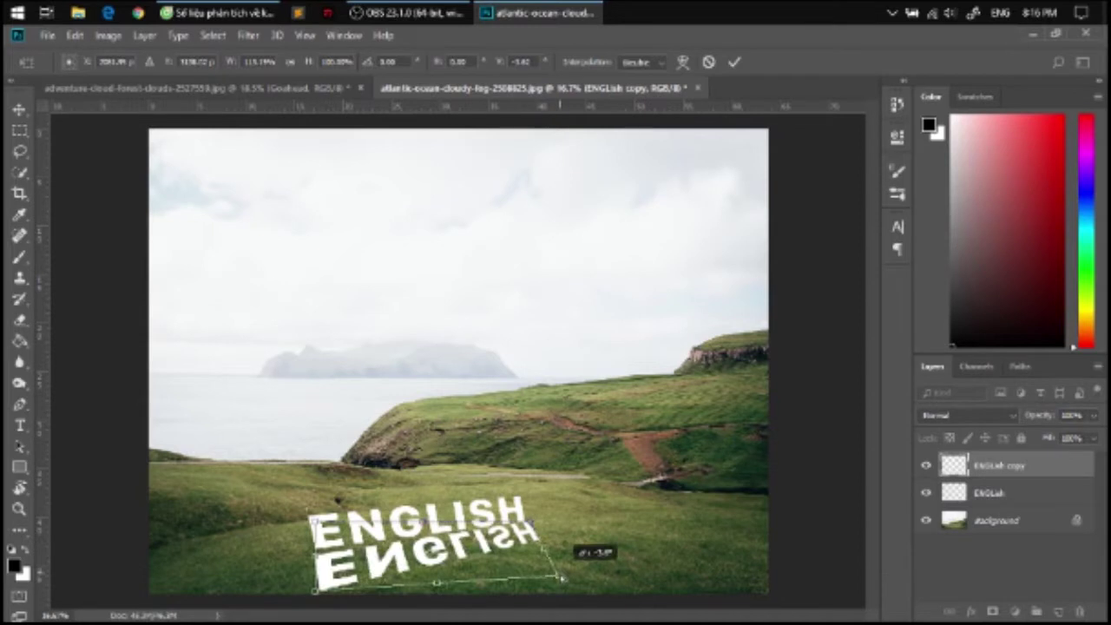
left_click_drag(355, 599, 350, 578)
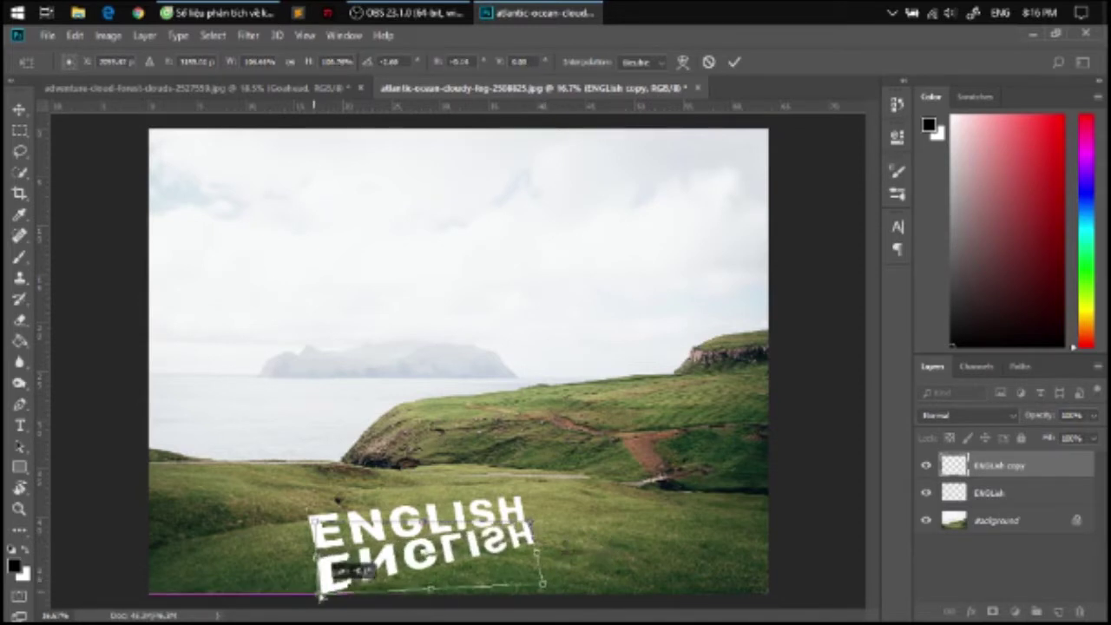
left_click_drag(350, 579, 340, 582)
left_click_drag(519, 547, 524, 520)
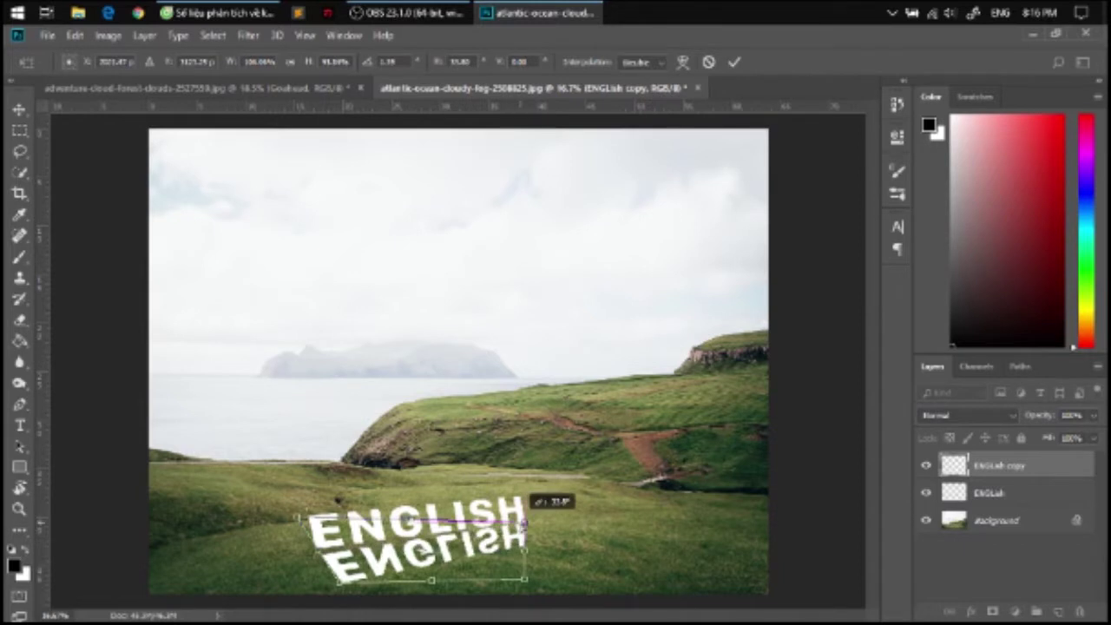
left_click_drag(525, 582, 575, 580)
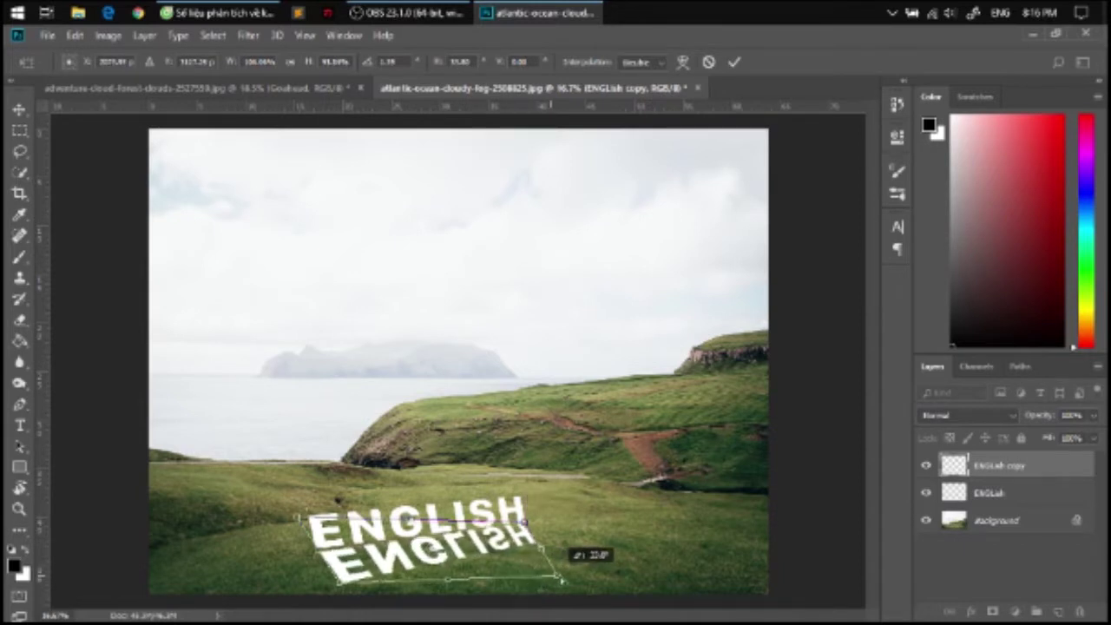
left_click(735, 62)
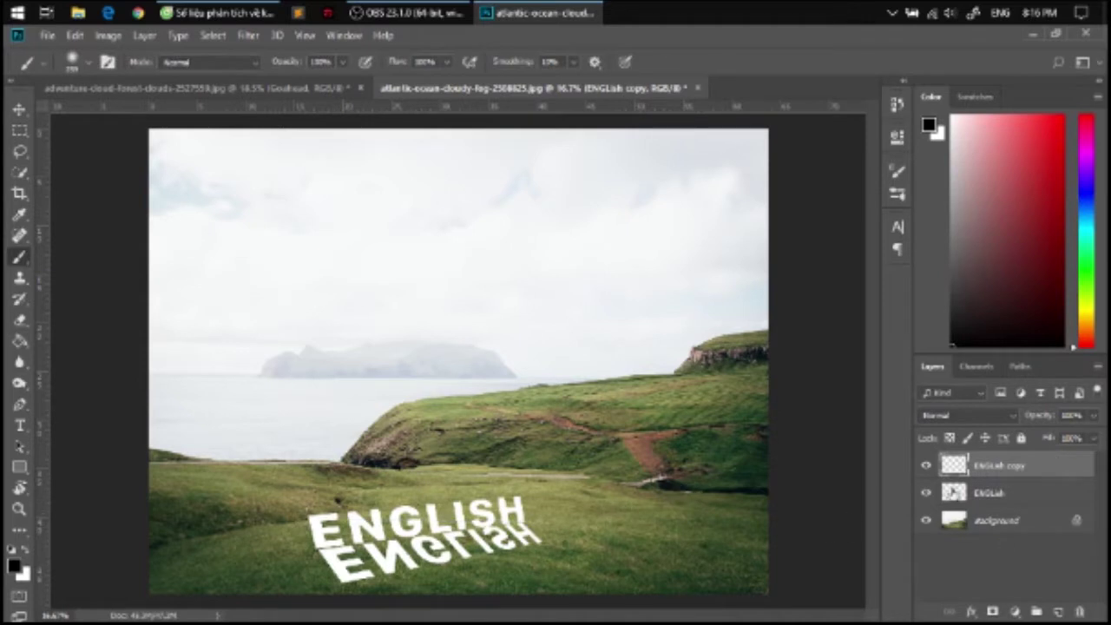
Turn the upside-down ENGLISH copy solid black and lower its opacity
key("ctrl+i")
left_click(997, 415)
left_click(1093, 415)
left_click_drag(1087, 434, 1036, 438)
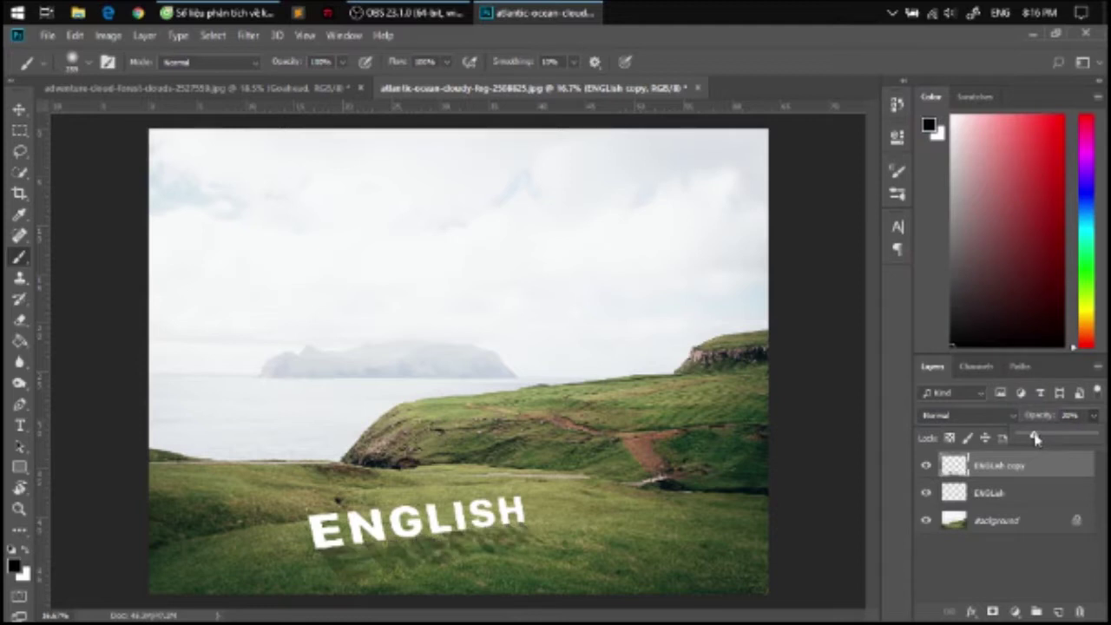
scroll(327, 556, "up", 1)
scroll(328, 555, "up", 1)
scroll(327, 556, "up", 2)
scroll(327, 556, "up", 1)
Raise the black shadow's opacity to 80% and nudge it slightly left and up under the letters
key("v")
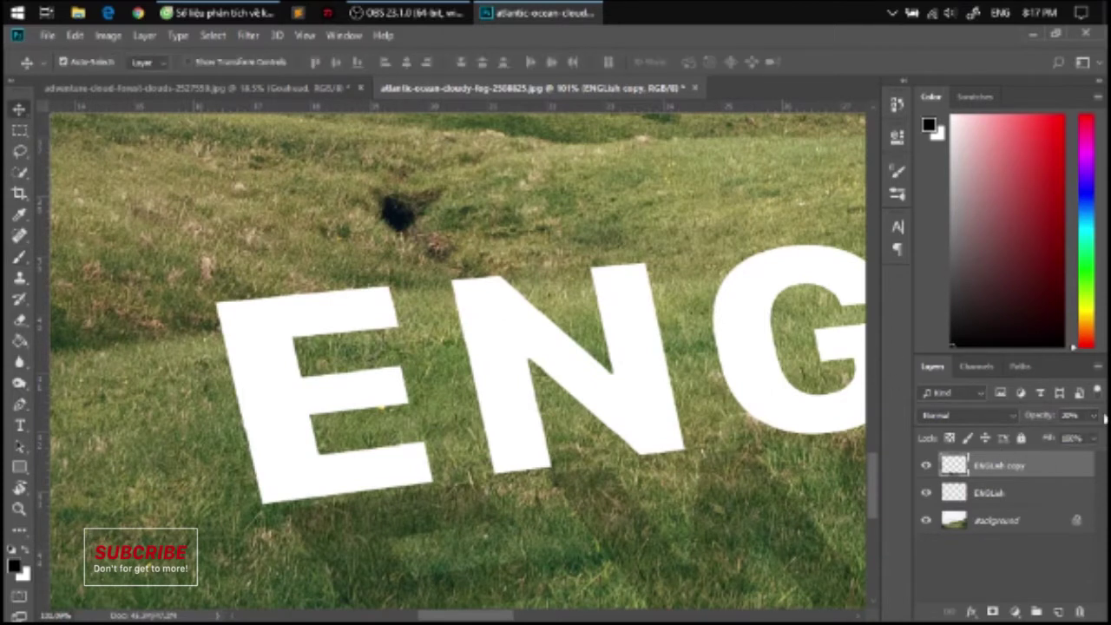
left_click(1094, 419)
left_click(1085, 438)
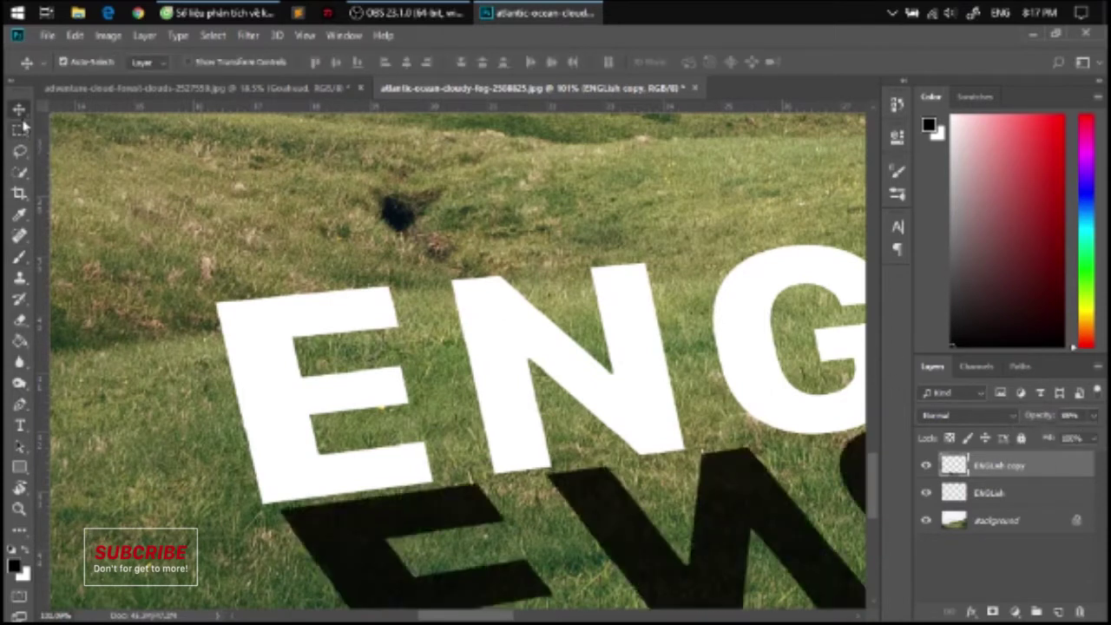
left_click_drag(402, 518, 382, 511)
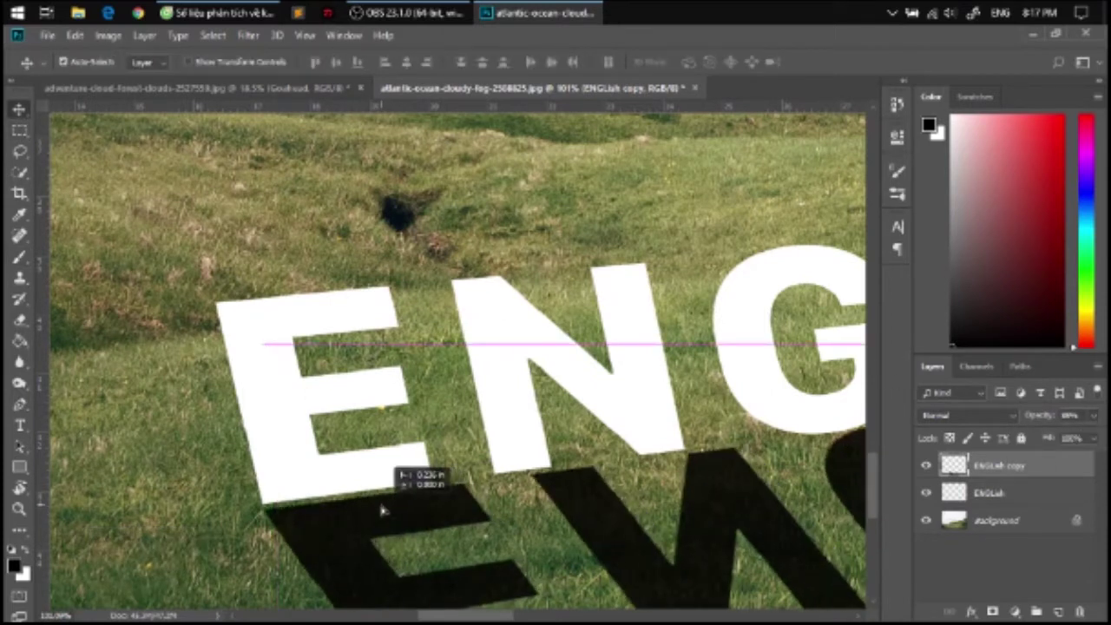
Add a new empty Layer 1 and place it below the ENGLISH copy
scroll(404, 513, "down", 3)
scroll(521, 525, "down", 2)
scroll(639, 540, "down", 2)
scroll(397, 529, "up", 3)
scroll(390, 529, "up", 2)
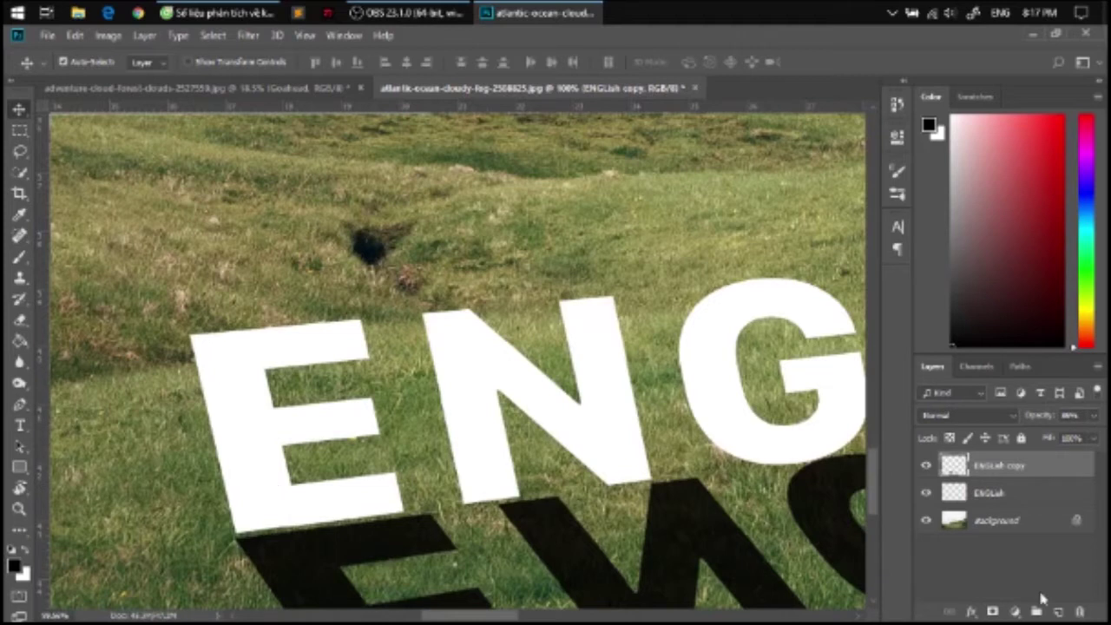
left_click(1058, 613)
left_click_drag(990, 466, 990, 499)
Brush black shadow along the bottom of the E and under the N toward the G
key("b")
right_click(298, 465)
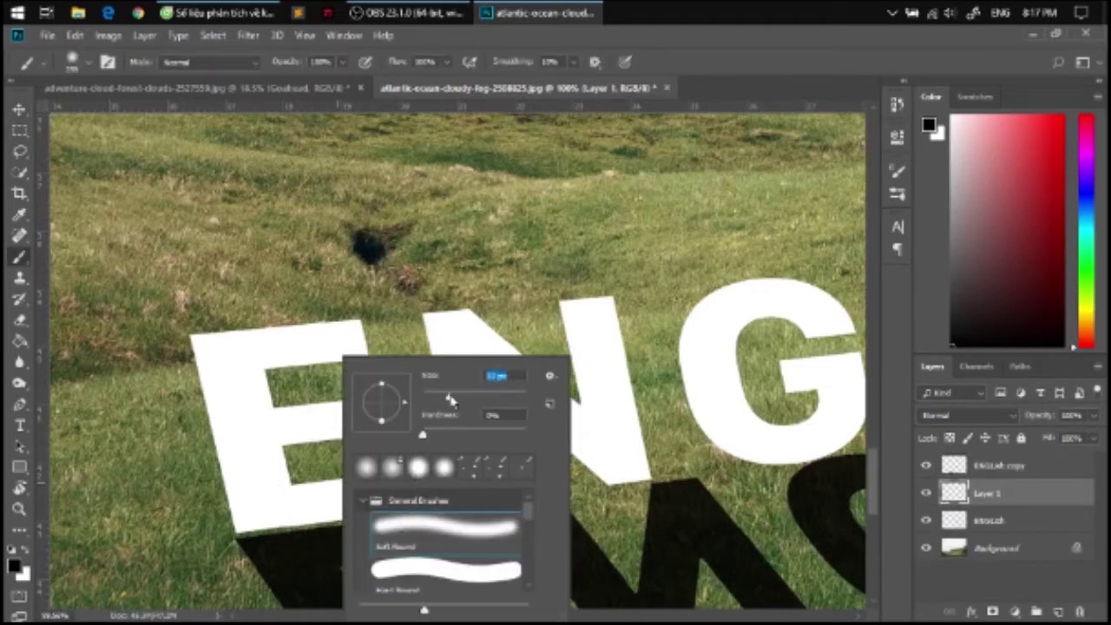
key("Return")
mouse_move(256, 540)
left_mouse_down()
mouse_move(373, 521)
mouse_move(255, 533)
left_mouse_up()
left_click_drag(990, 521, 1018, 521)
mouse_move(512, 512)
left_mouse_down()
mouse_move(497, 511)
mouse_move(643, 488)
mouse_move(712, 495)
left_mouse_up()
Paint more black shadow under the L, I, S and H
scroll(712, 495, "right", 3)
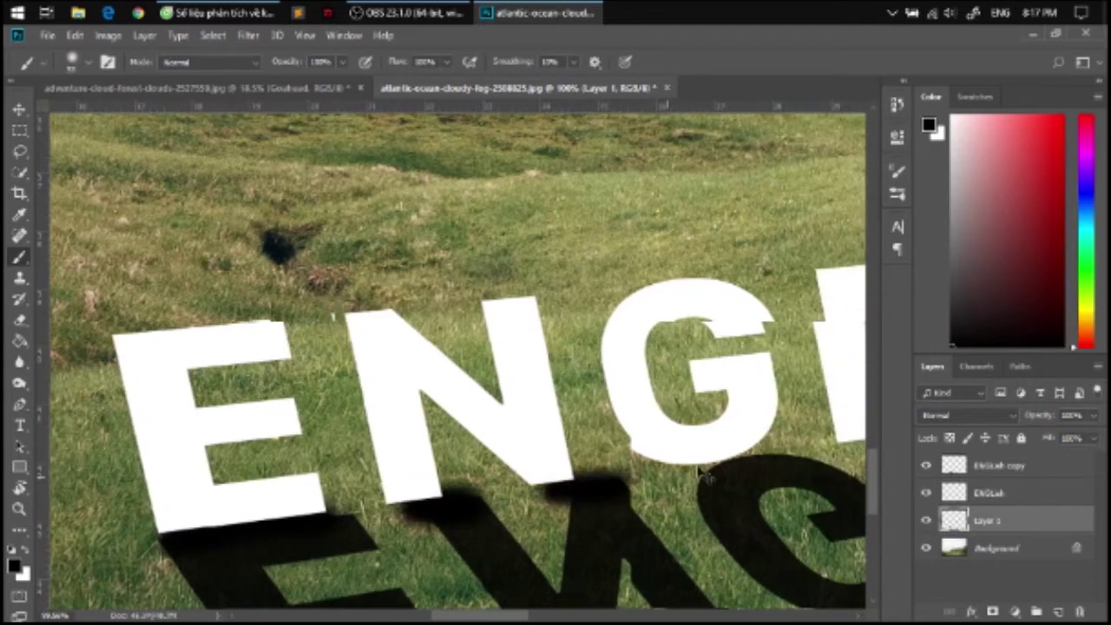
scroll(787, 464, "right", 3)
scroll(765, 447, "right", 3)
scroll(754, 438, "right", 2)
mouse_move(651, 427)
left_mouse_down()
mouse_move(721, 417)
mouse_move(741, 434)
mouse_move(841, 415)
left_mouse_up()
scroll(840, 415, "right", 2)
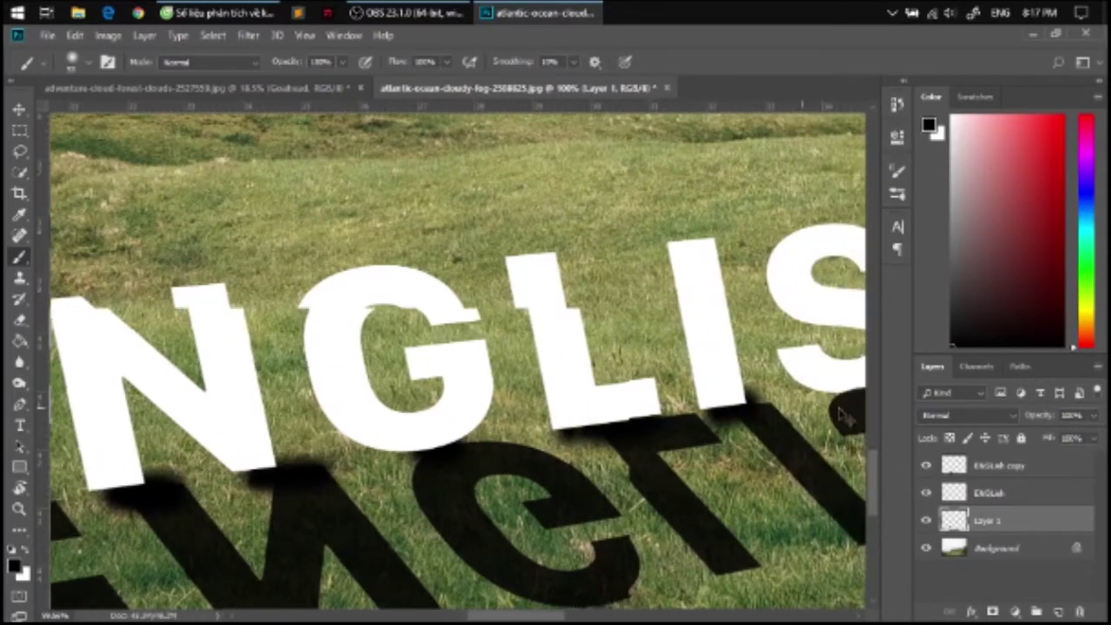
scroll(803, 419, "right", 2)
scroll(778, 410, "right", 2)
scroll(745, 376, "right", 2)
left_click_drag(744, 376, 832, 376)
Lighten the painted shadow and lower the ENGLISH copy's opacity to roughly 30%
scroll(832, 376, "down", 2)
scroll(764, 408, "down", 2)
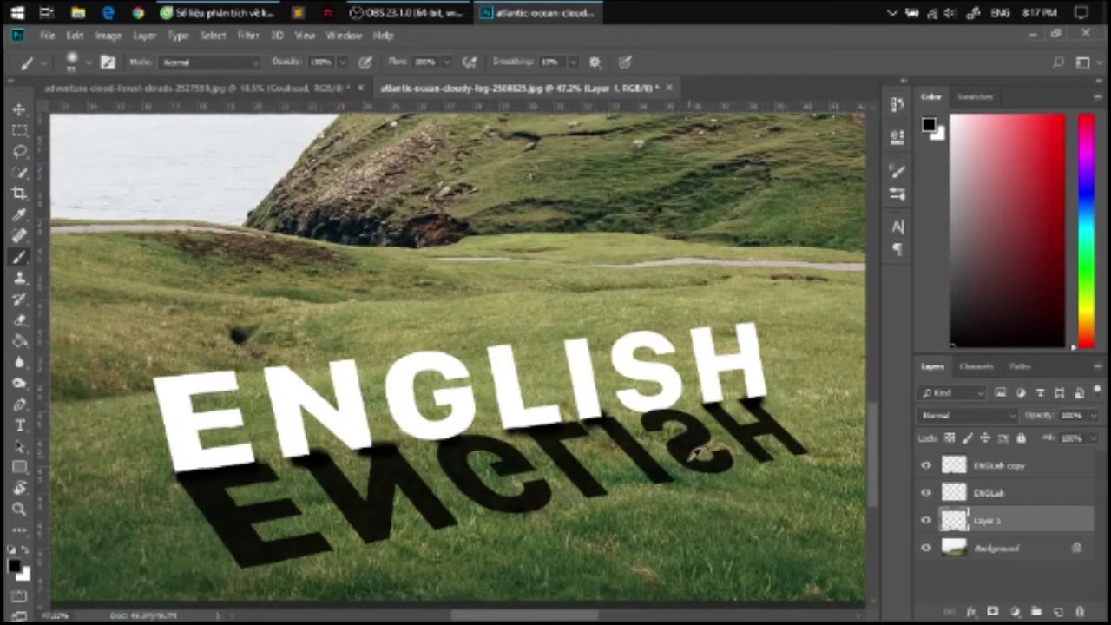
scroll(678, 447, "down", 2)
left_click(1094, 417)
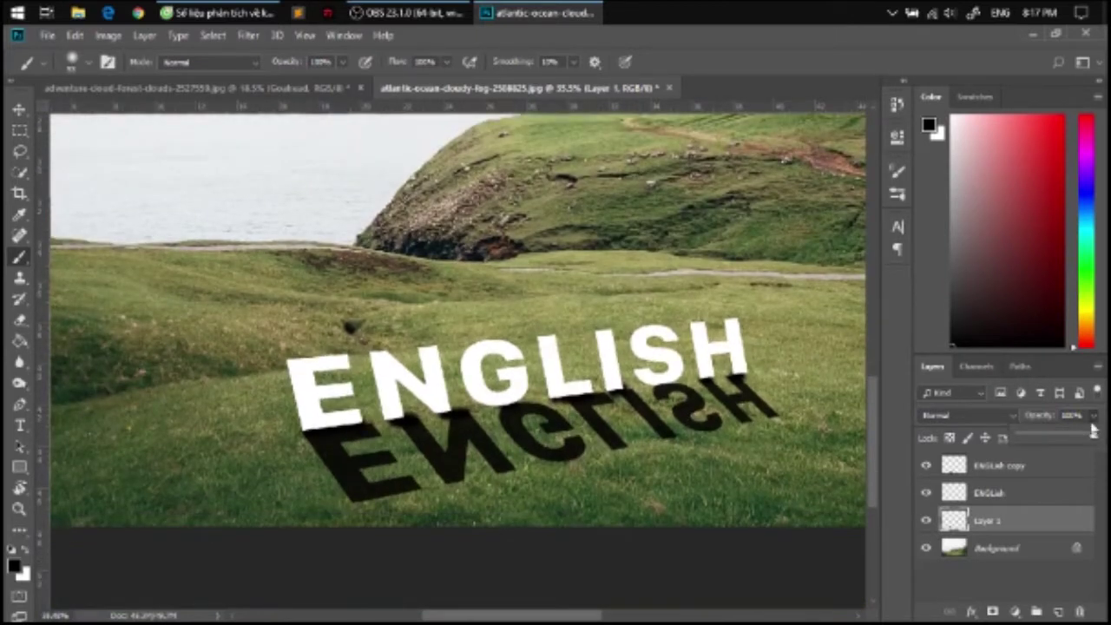
left_click_drag(1074, 439, 1067, 441)
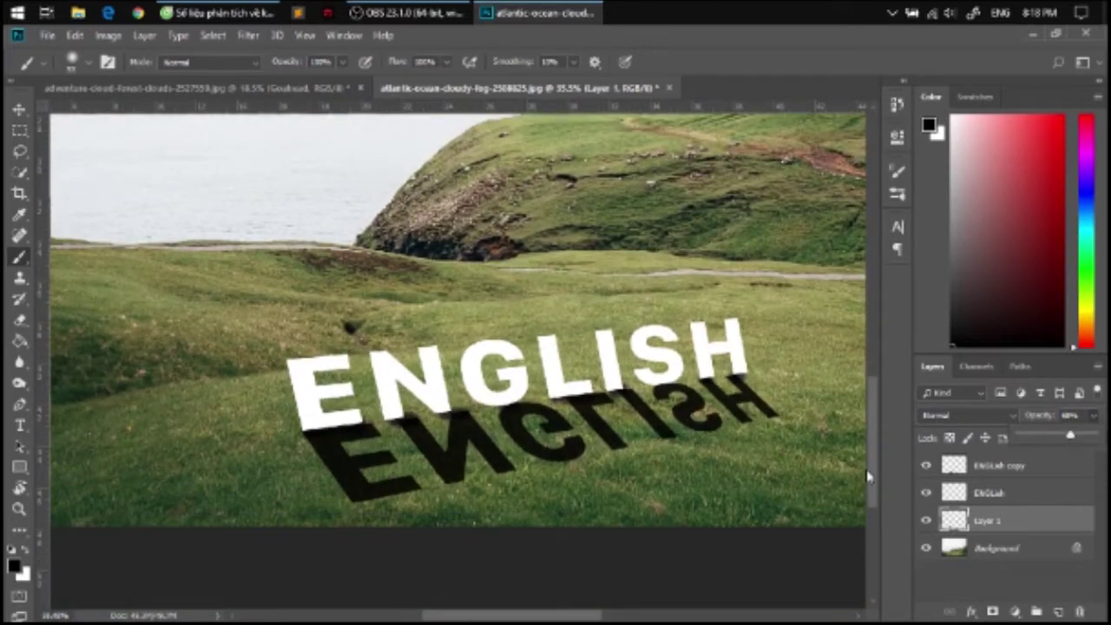
scroll(868, 475, "down", 2)
left_click(19, 109)
left_click(1040, 471)
left_click(1094, 417)
mouse_move(1096, 436)
left_mouse_down()
mouse_move(1059, 439)
mouse_move(1077, 438)
left_mouse_up()
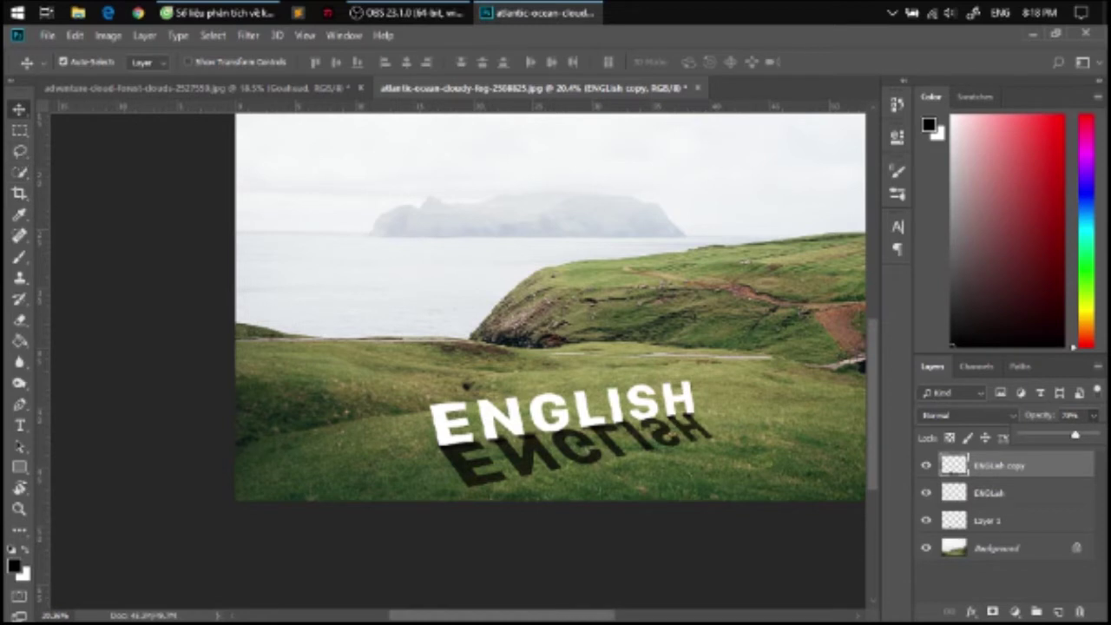
Add a layer mask to the ENGLISH copy and draw a gradient on it to fade the shadow
left_click(993, 611)
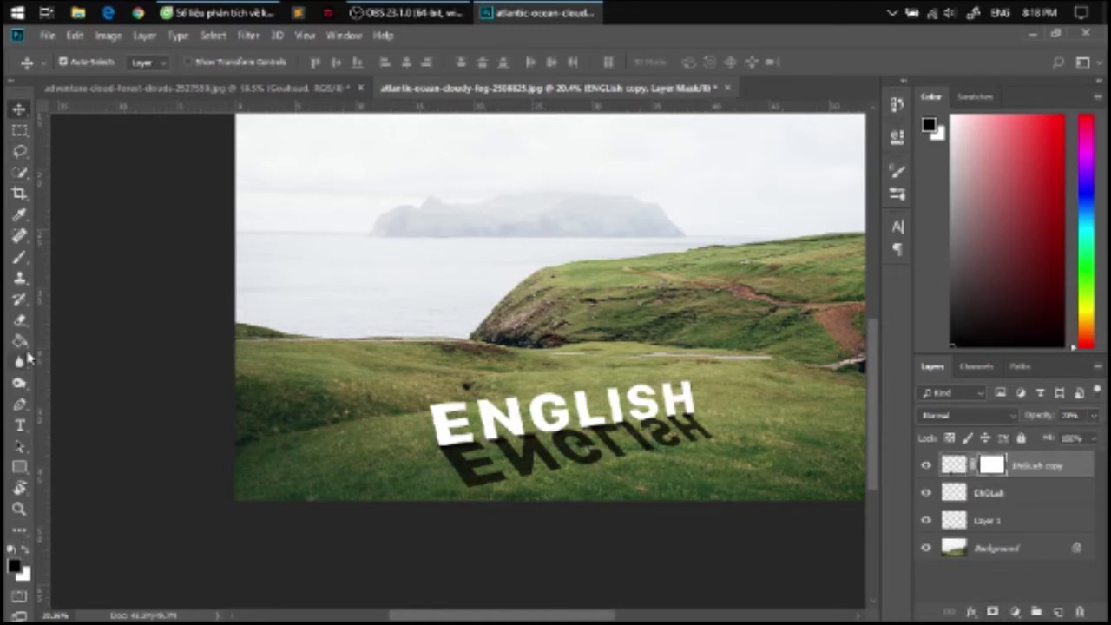
left_click(19, 340)
left_click(70, 338)
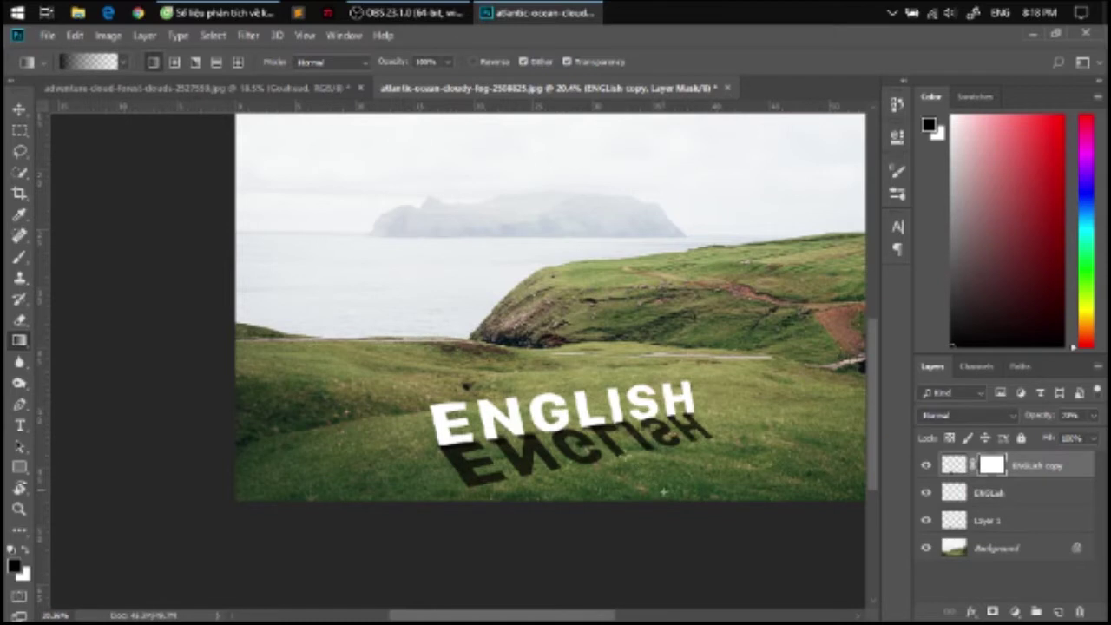
left_click_drag(640, 470, 663, 492)
mouse_move(573, 458)
left_mouse_down()
mouse_move(594, 502)
mouse_move(539, 499)
mouse_move(549, 500)
left_mouse_up()
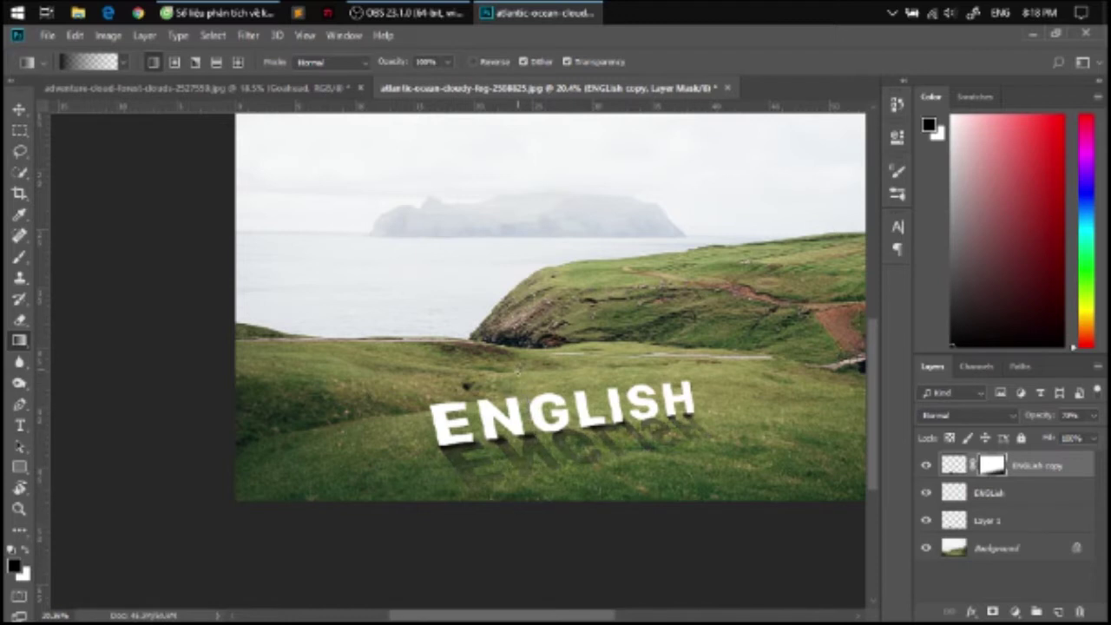
Return to the Move tool and select the ENGLISH text layer
scroll(631, 452, "up", 3)
scroll(586, 434, "down", 1)
scroll(588, 435, "down", 1)
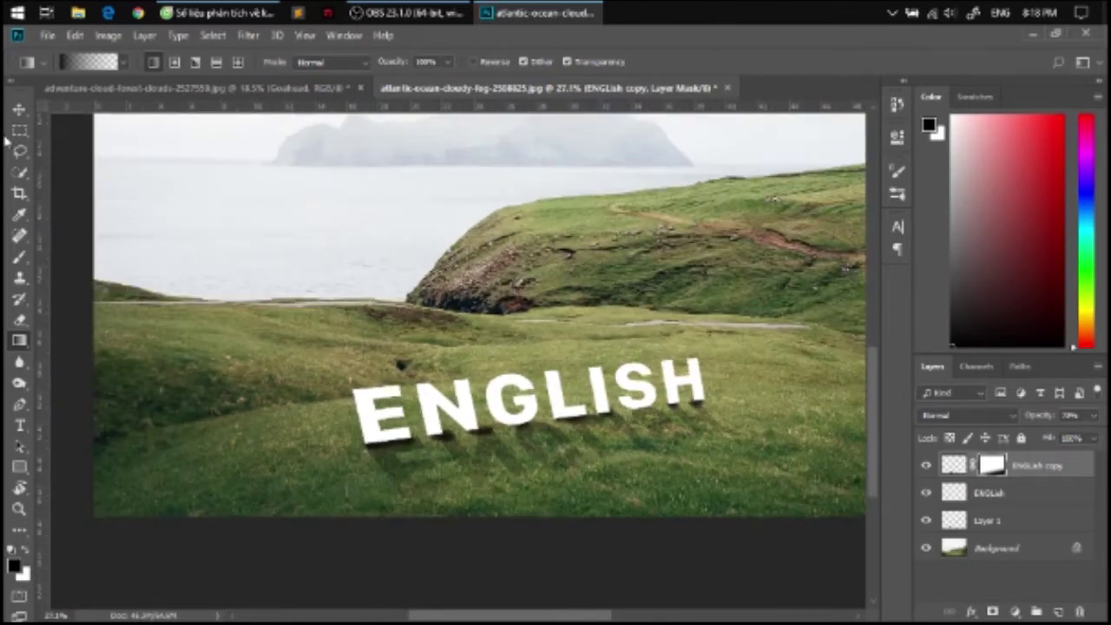
key("v")
scroll(473, 335, "down", 2)
scroll(610, 395, "up", 1)
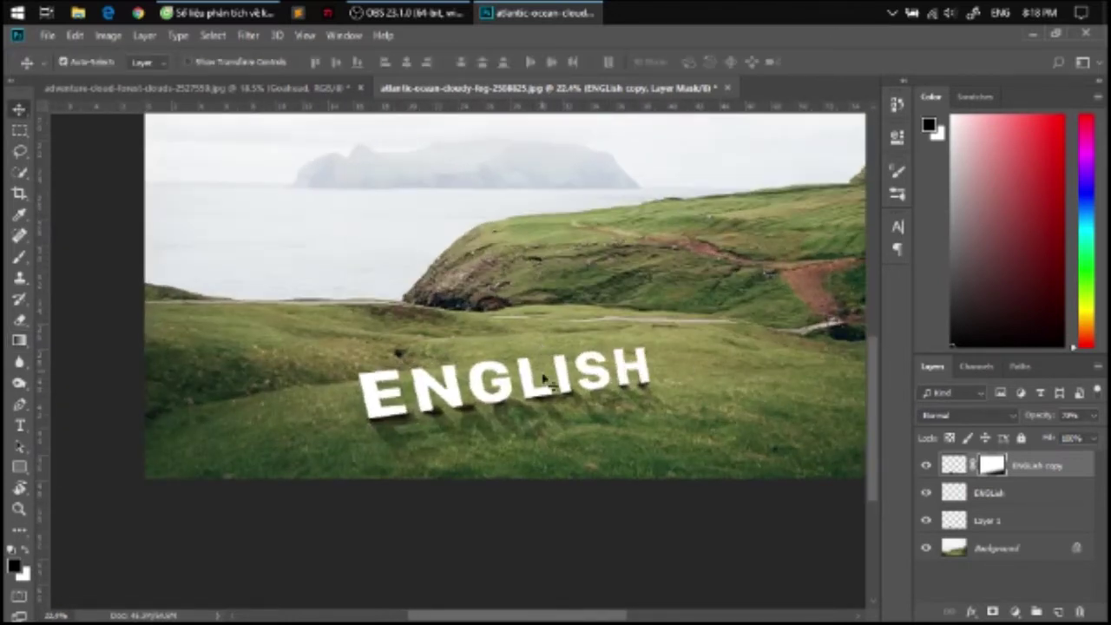
scroll(527, 365, "down", 1)
scroll(532, 400, "down", 1)
scroll(536, 444, "up", 1)
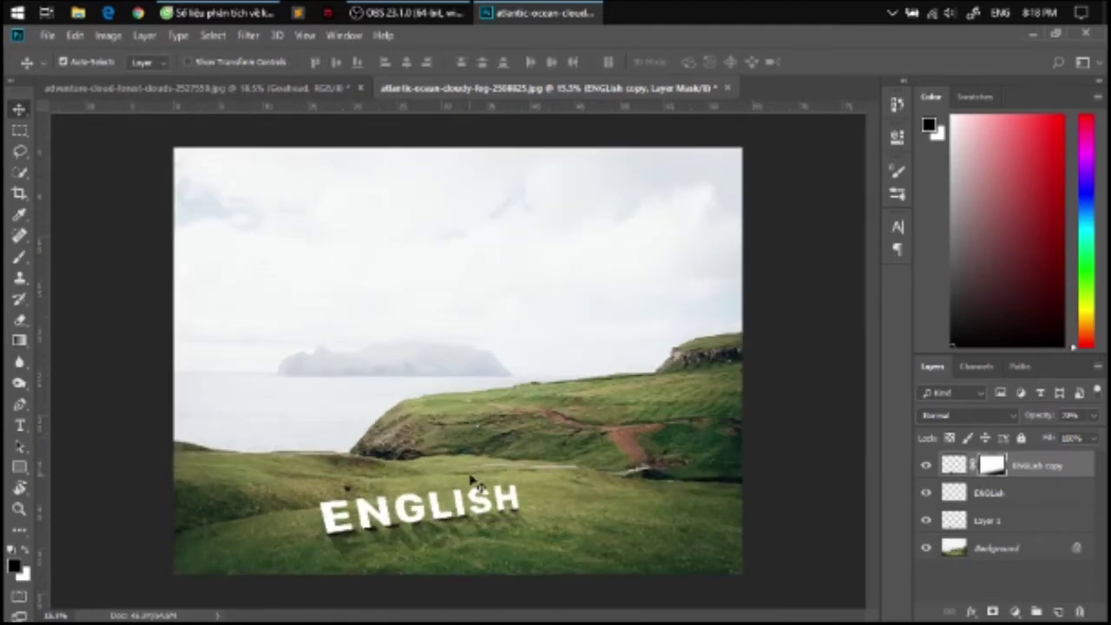
scroll(473, 484, "up", 2)
scroll(473, 484, "up", 1)
scroll(474, 484, "up", 1)
left_click(1007, 494)
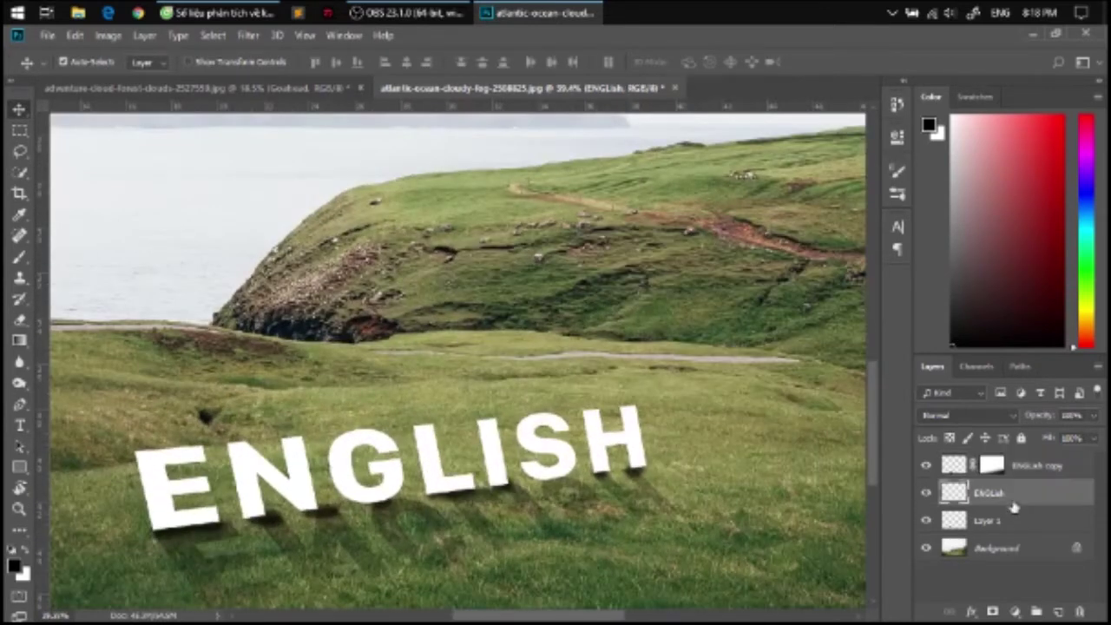
Add a new layer above ENGLISH, draw a black gradient on it, and clip it to the text
left_click(1055, 613)
key("g")
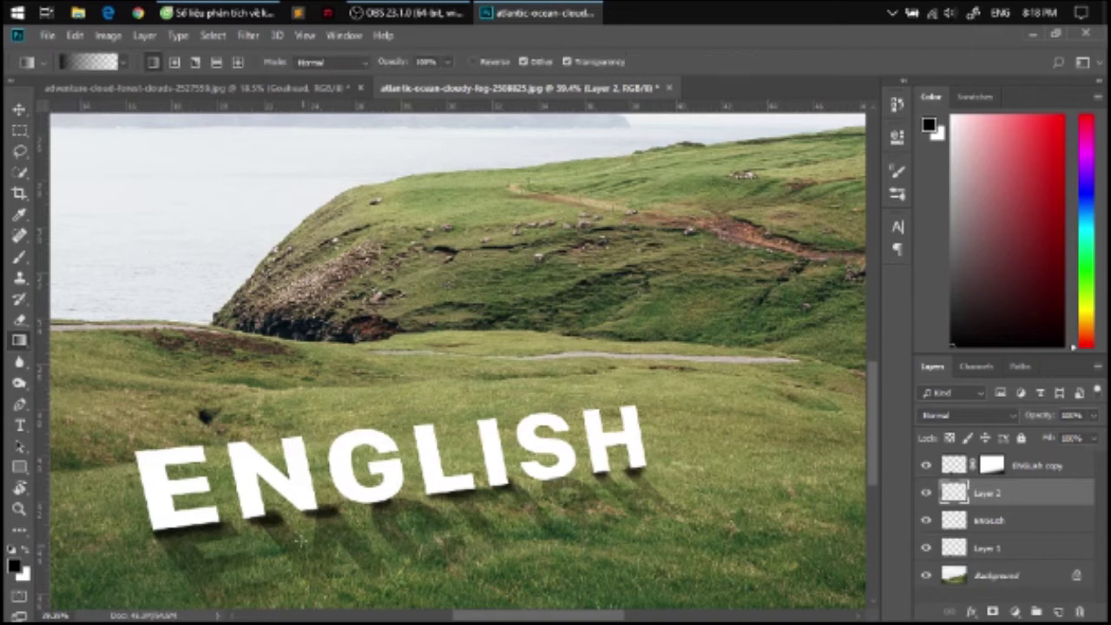
left_click_drag(271, 448, 289, 504)
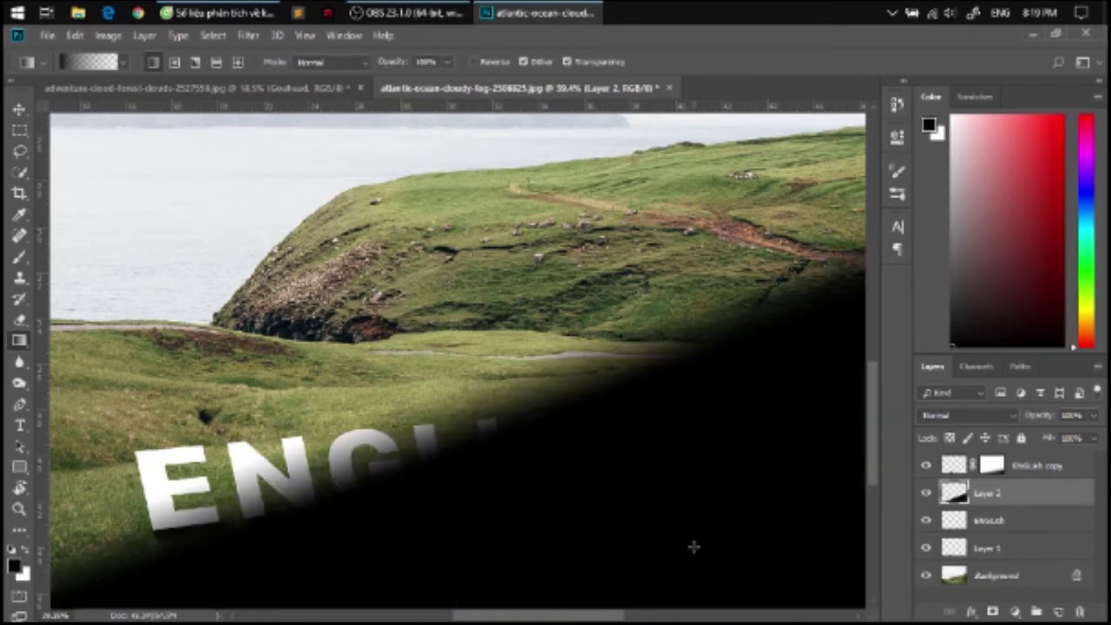
key("ctrl+z")
left_click_drag(351, 536, 350, 538)
key("ctrl+z")
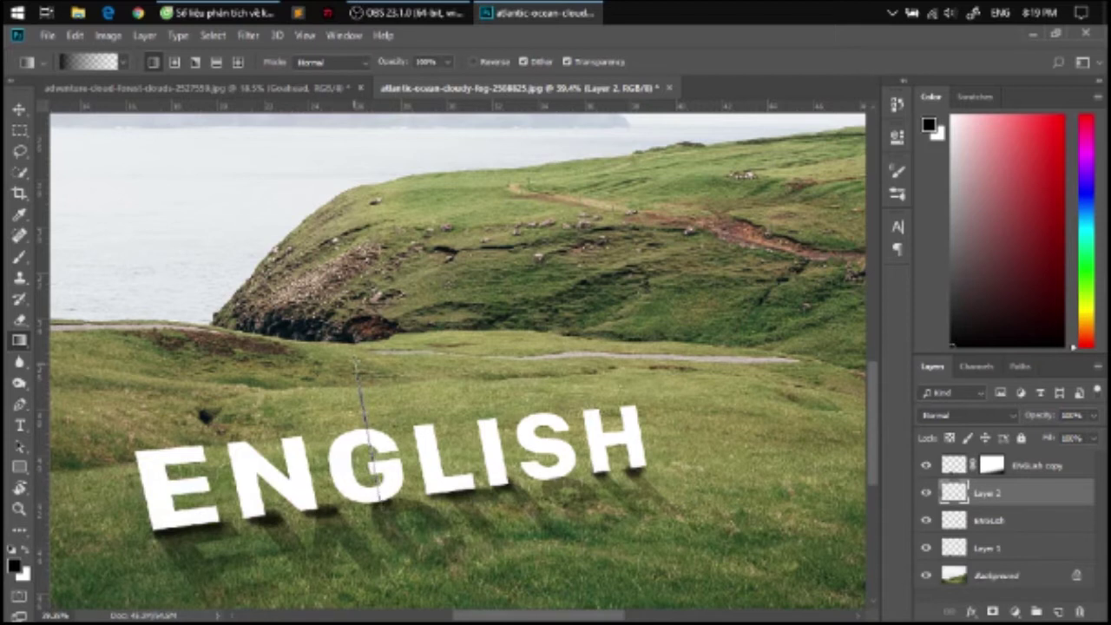
left_click_drag(376, 500, 378, 504)
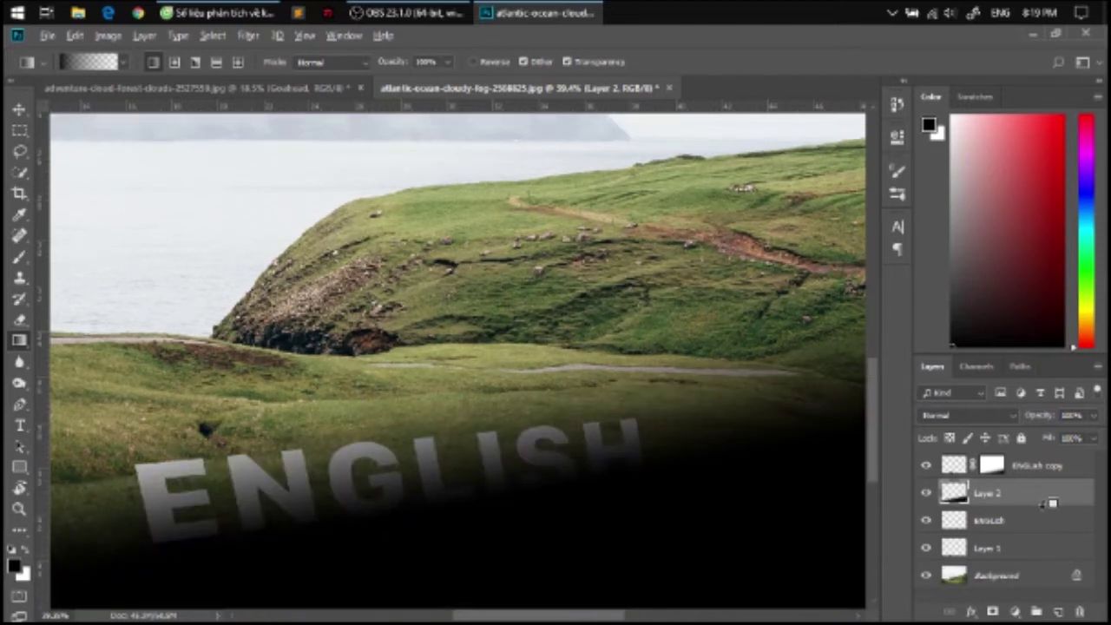
left_click(1052, 506, "alt")
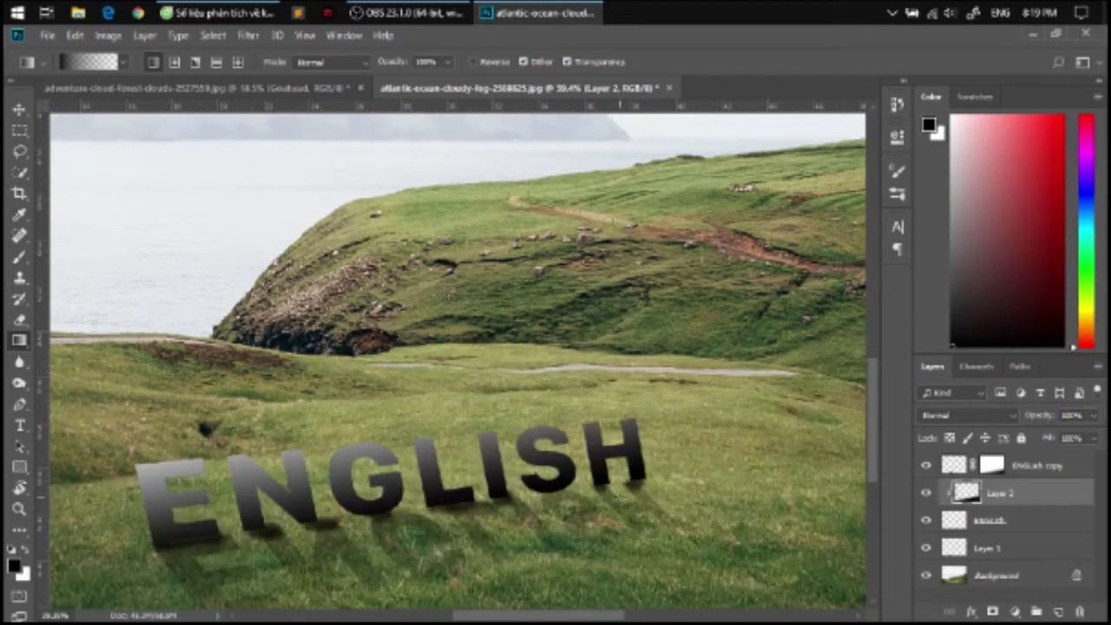
Shift the clipped gradient down and rotate it slightly clockwise so the letters grey toward their base
left_click(19, 110)
key("ctrl+t")
left_click_drag(503, 493, 507, 550)
left_click_drag(499, 267, 505, 264)
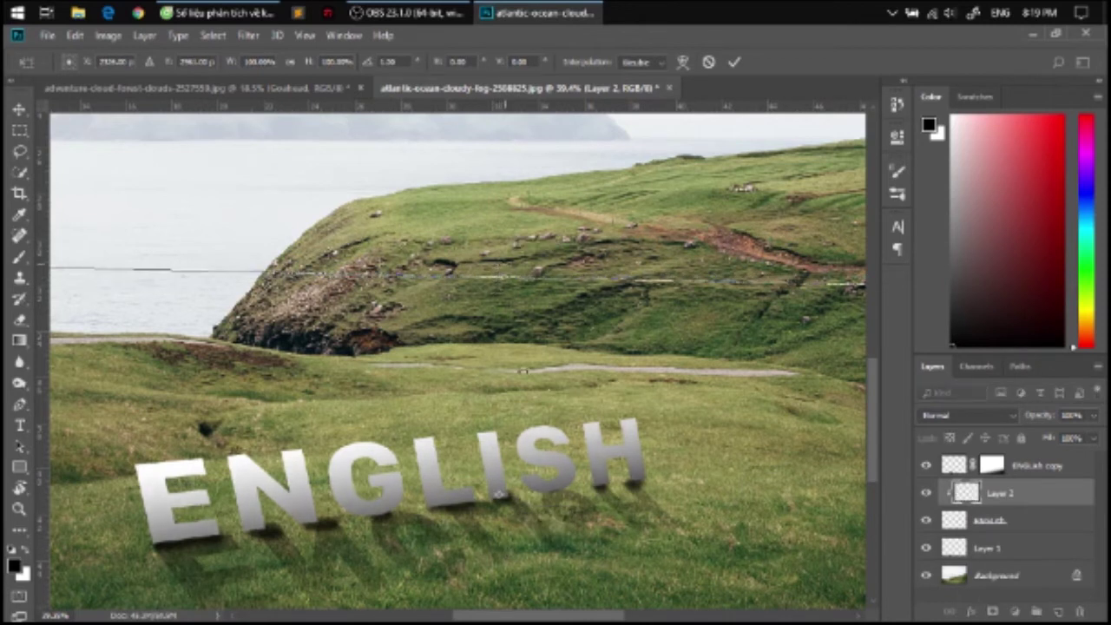
left_click(736, 66)
key("ctrl+0")
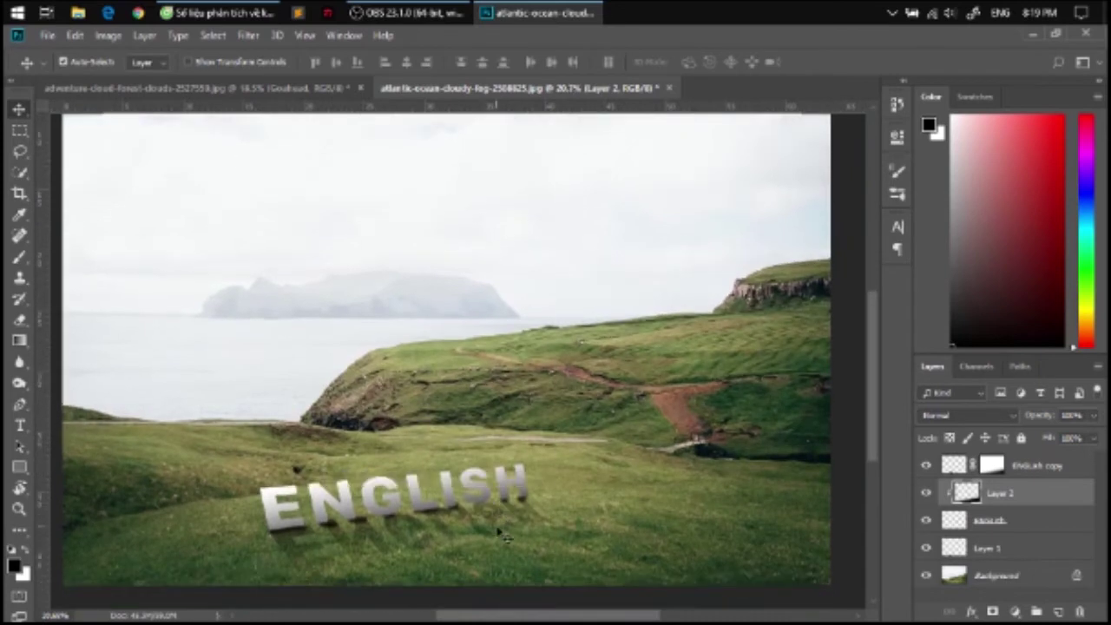
Open the Filter > Render > Lens Flare dialog and cancel it
scroll(475, 552, "up", 1)
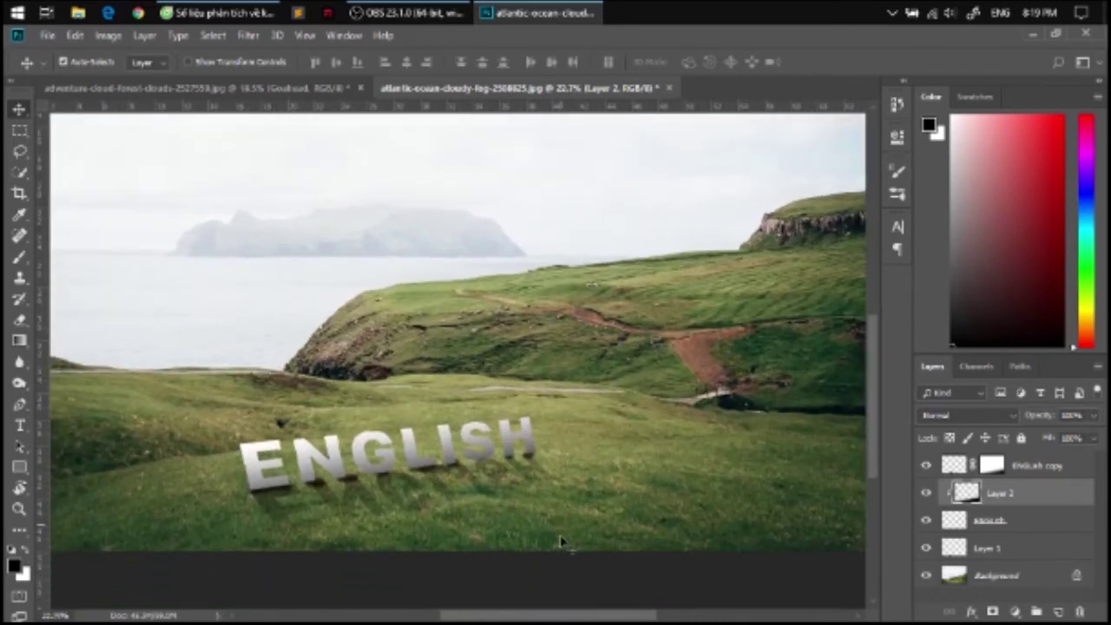
scroll(533, 386, "up", 1)
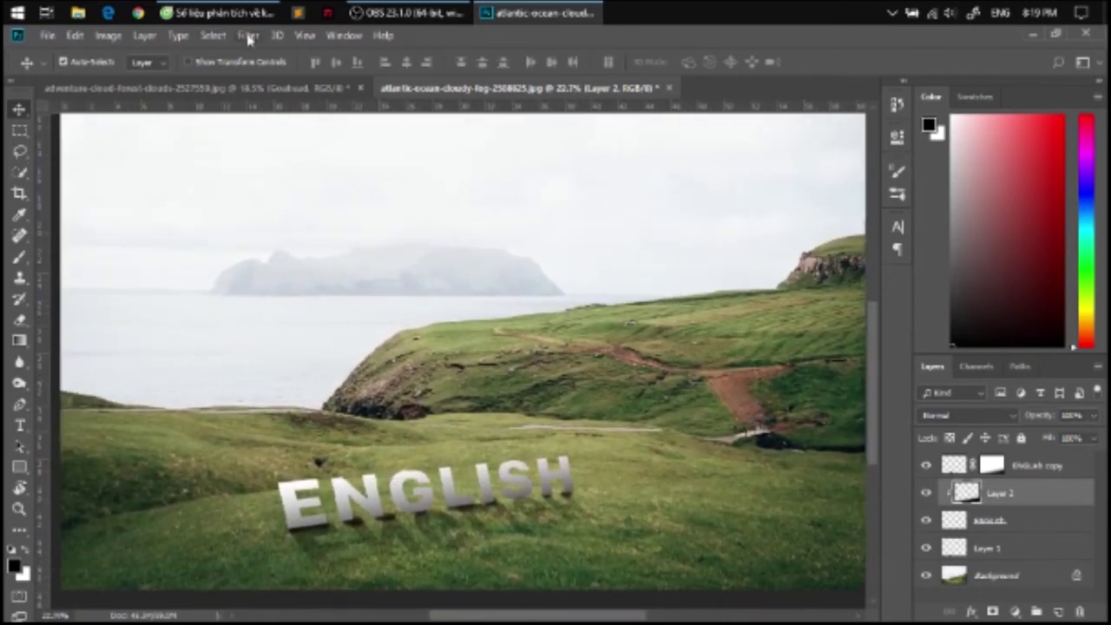
left_click(249, 35)
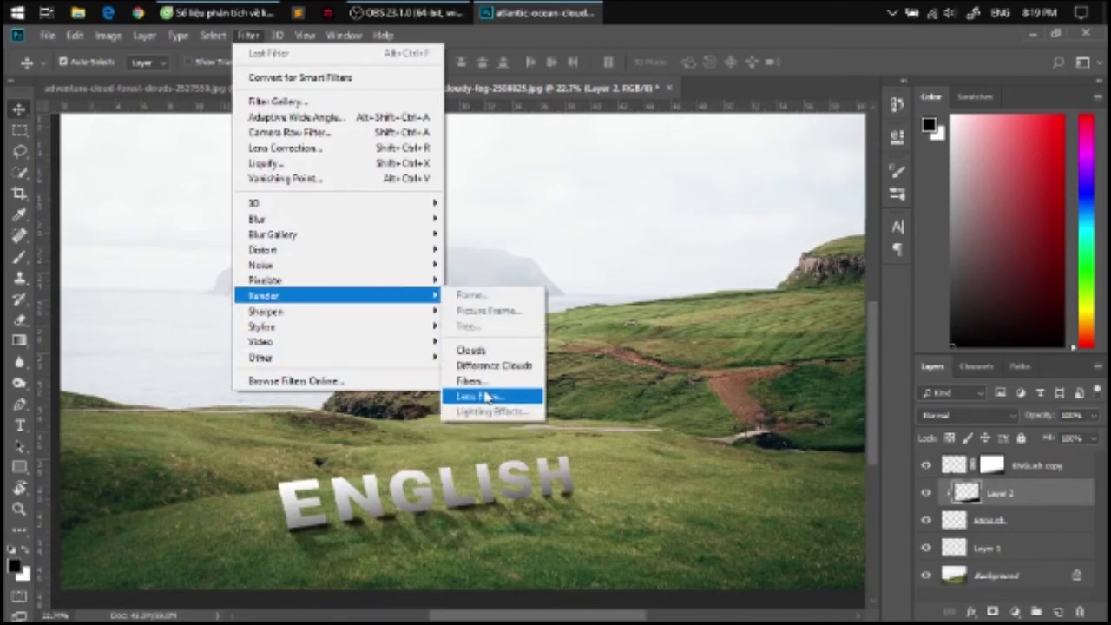
left_click(477, 396)
left_click(663, 174)
Apply a Lens Flare to the Background photo layer, placing the flare in the preview
left_click(1033, 466)
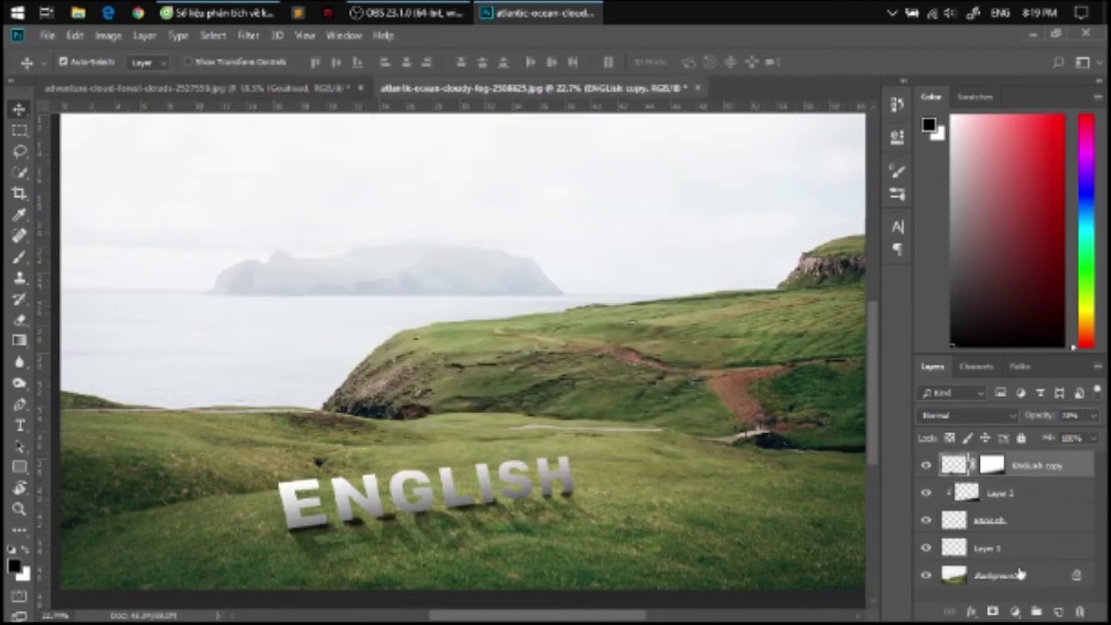
left_click(1022, 577)
left_click(248, 35)
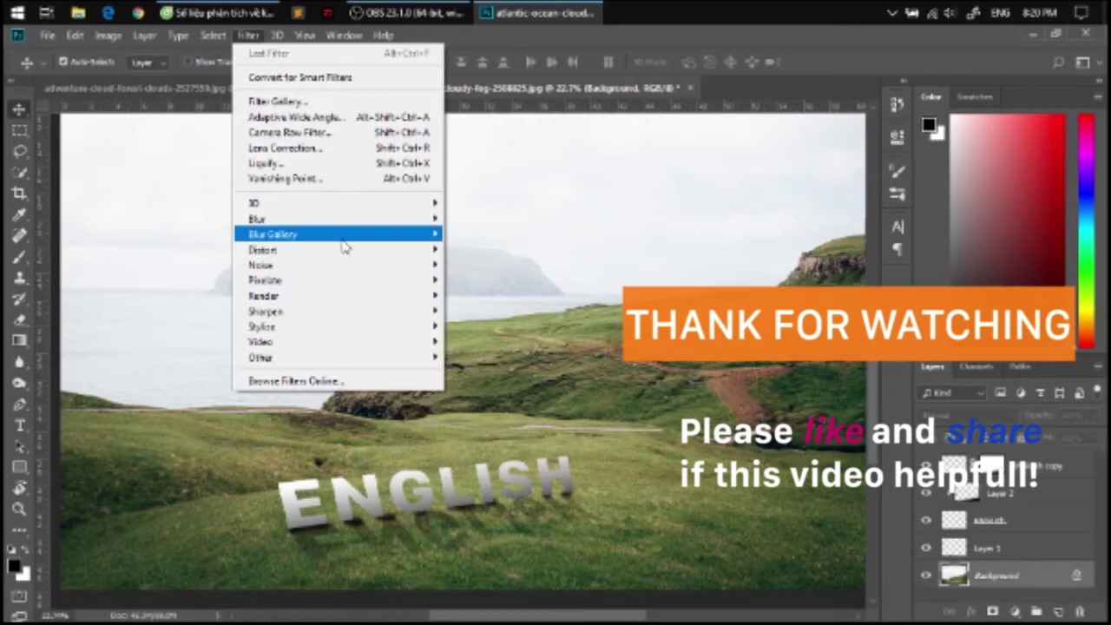
mouse_move(264, 296)
left_click(477, 396)
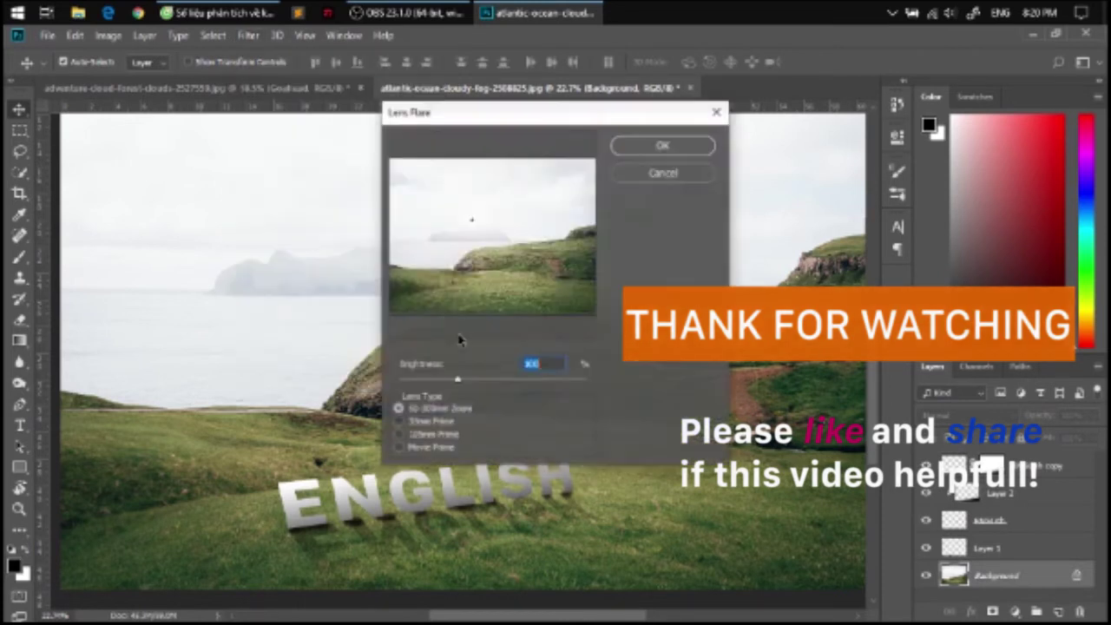
left_click(470, 225)
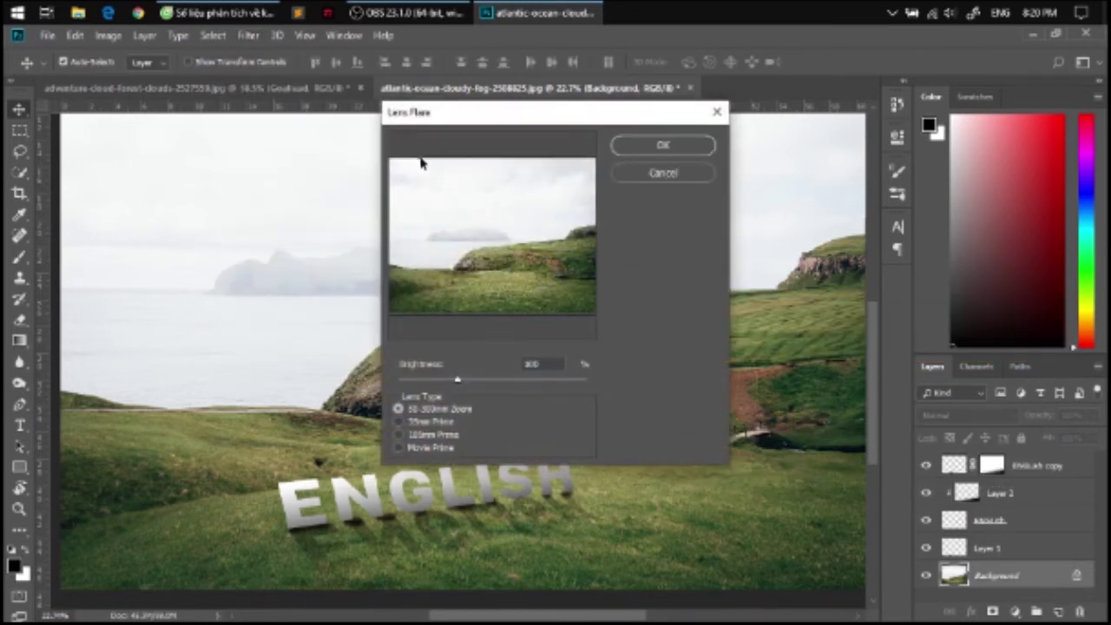
left_click(663, 145)
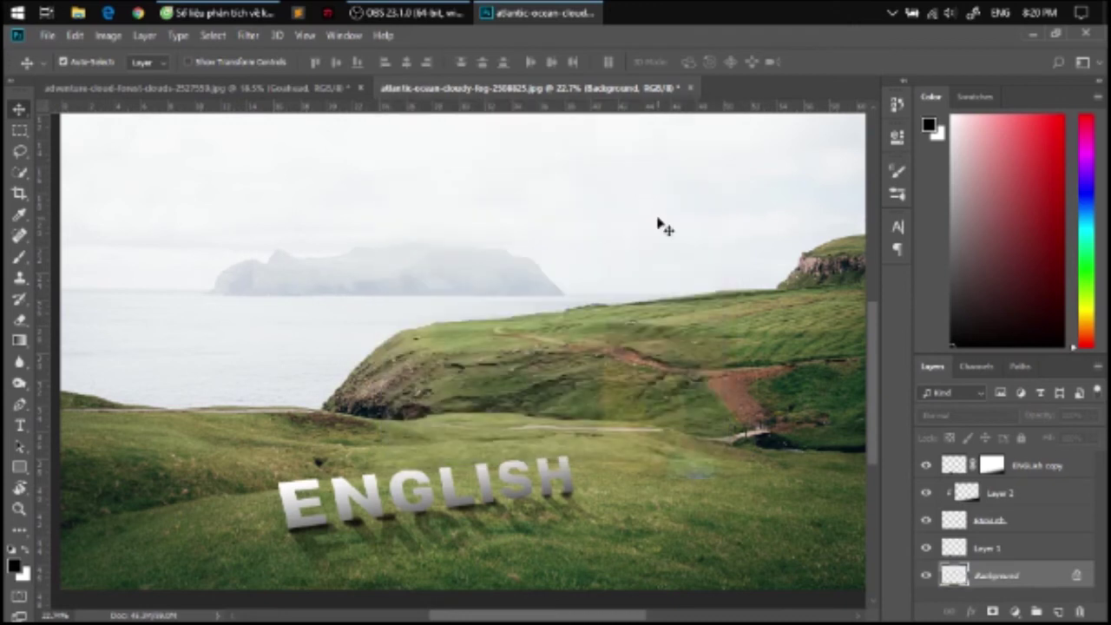